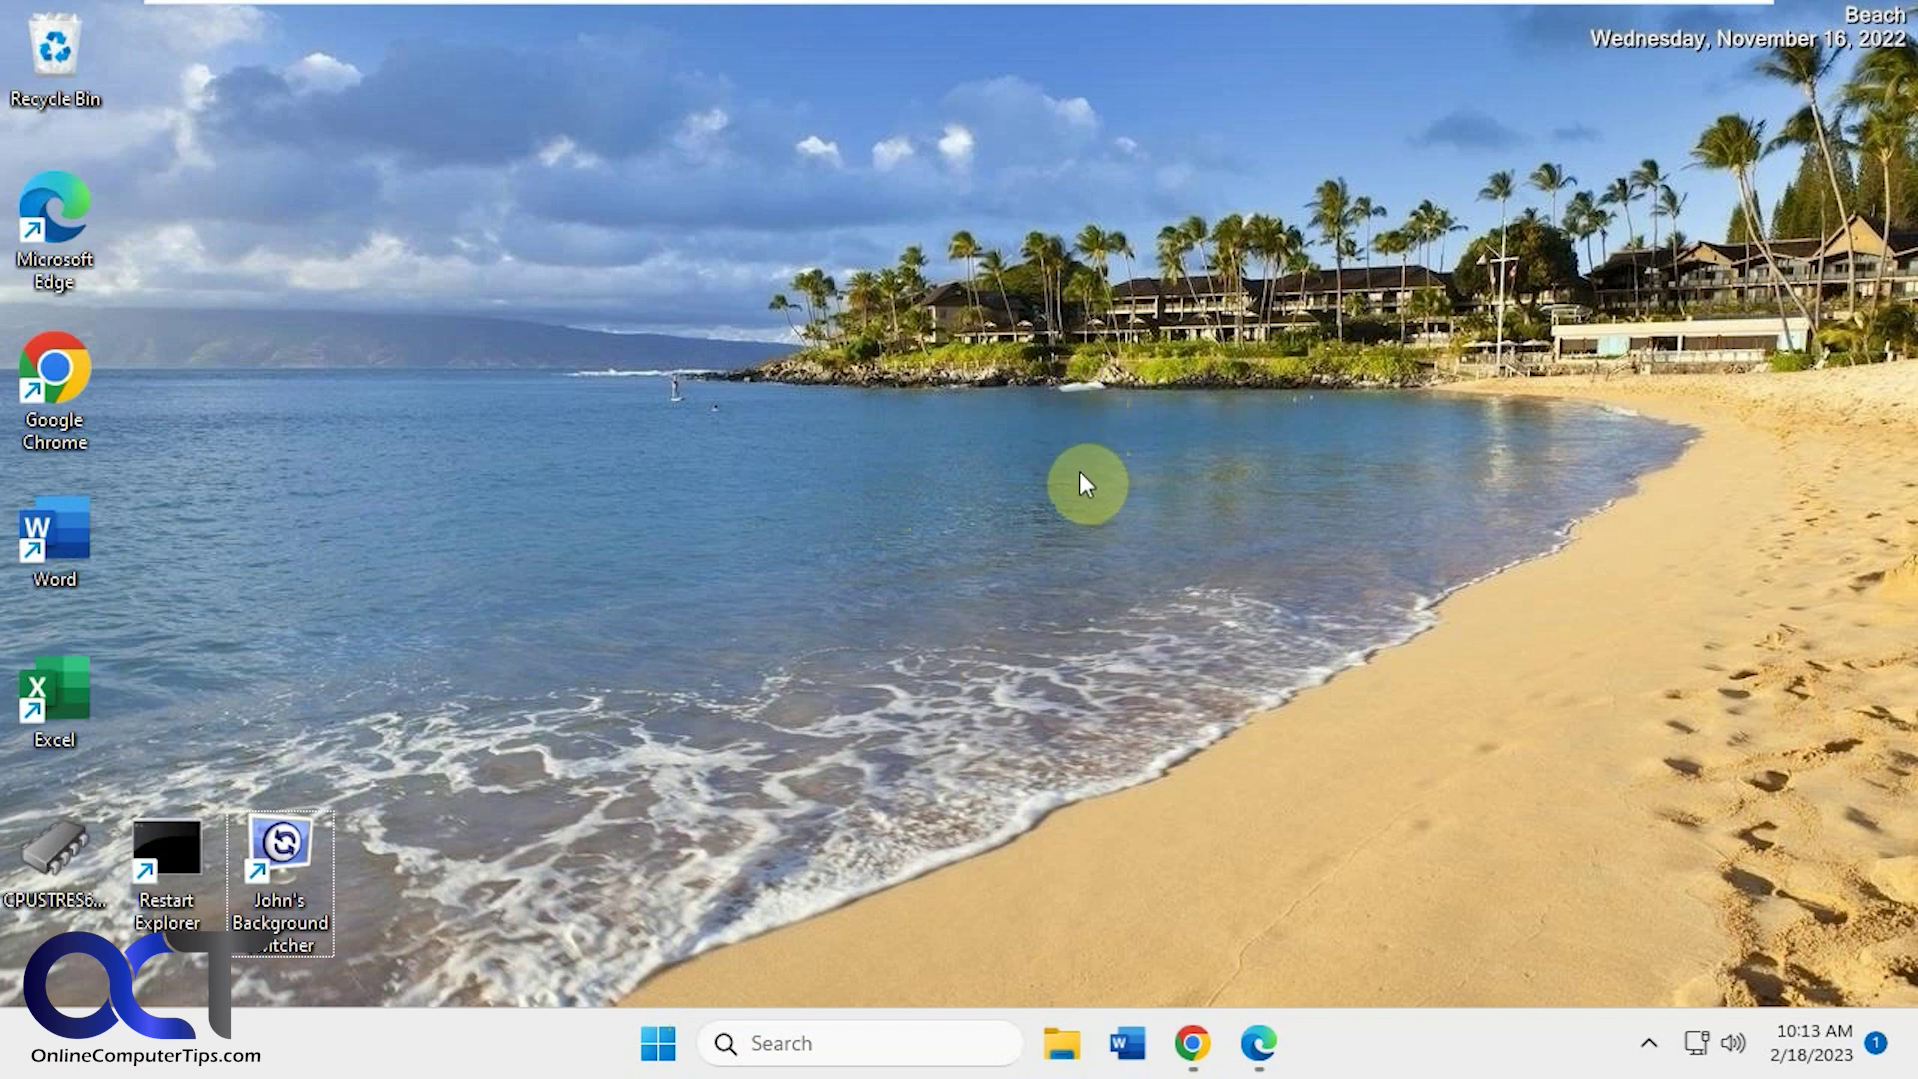
# - Launch John's Background Switcher and bring up its settings window
pyautogui.doubleClick(296, 850)
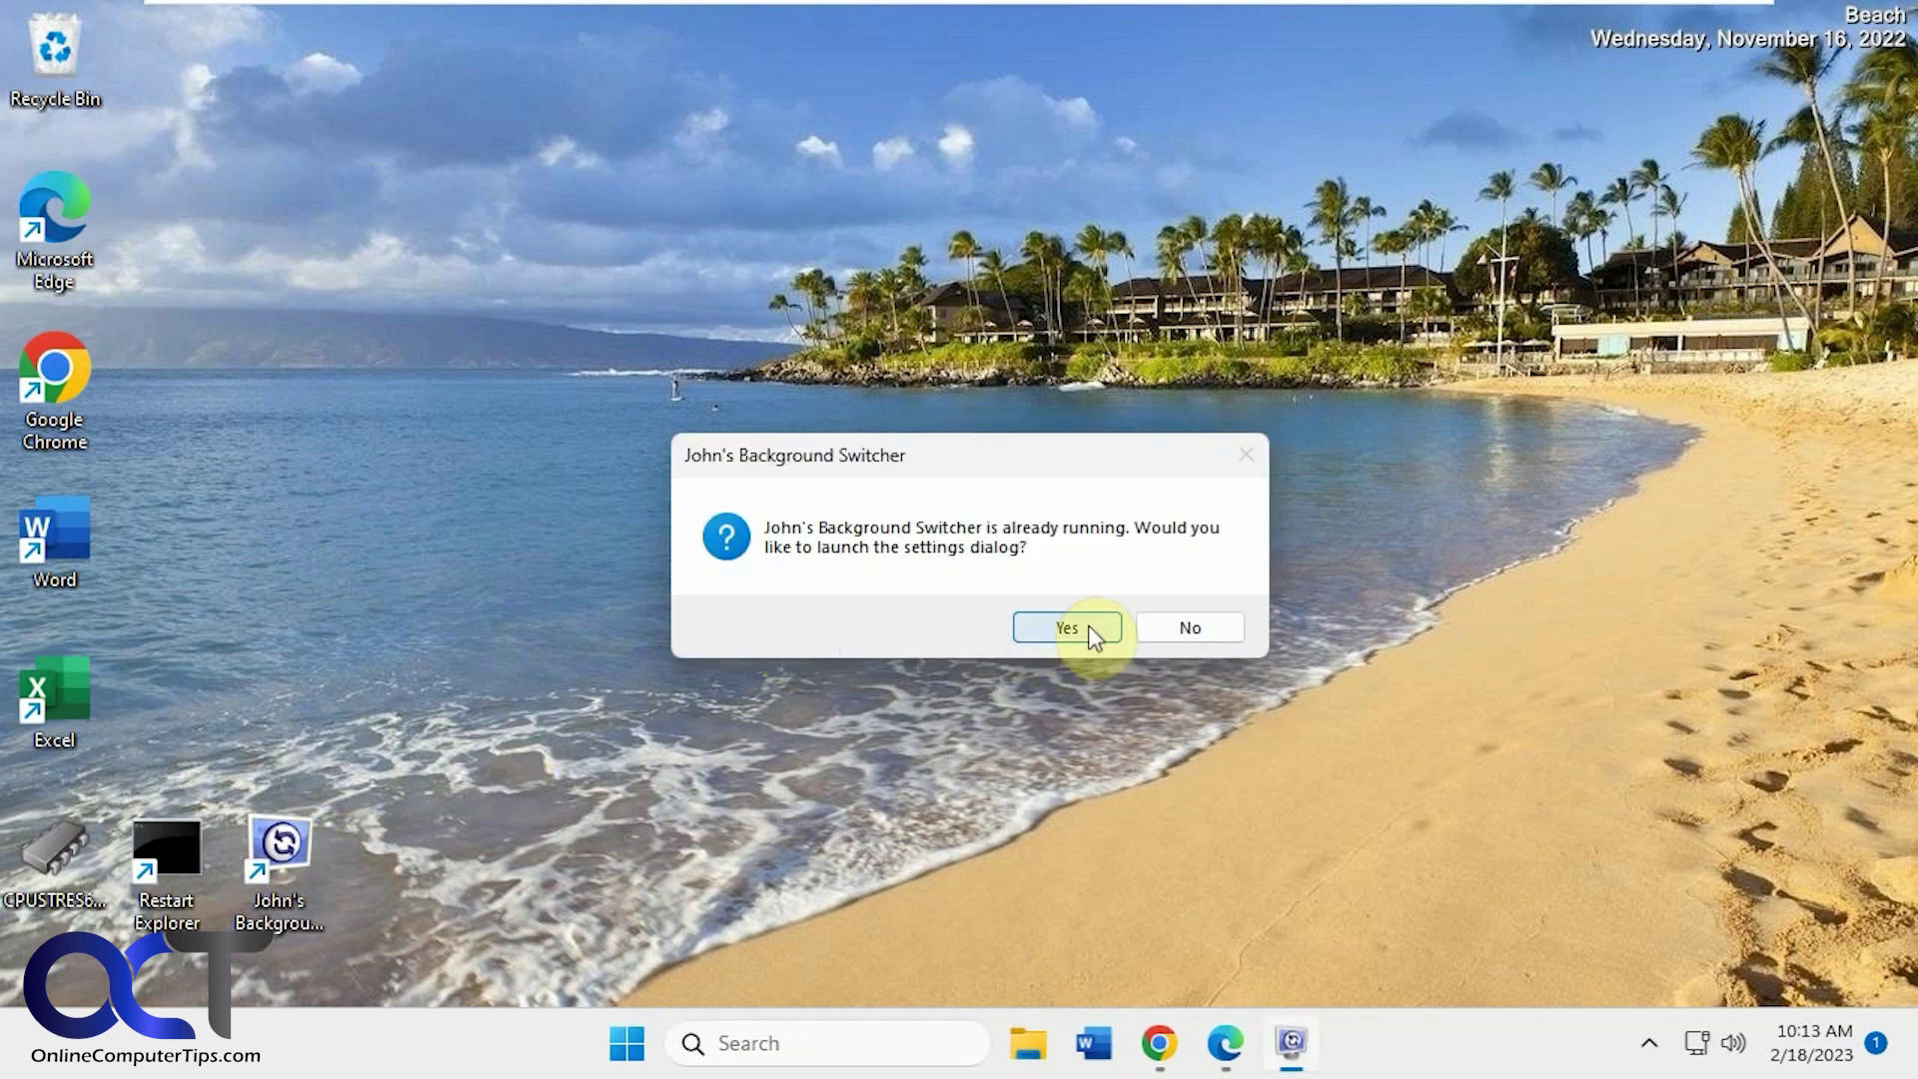
pyautogui.click(1067, 627)
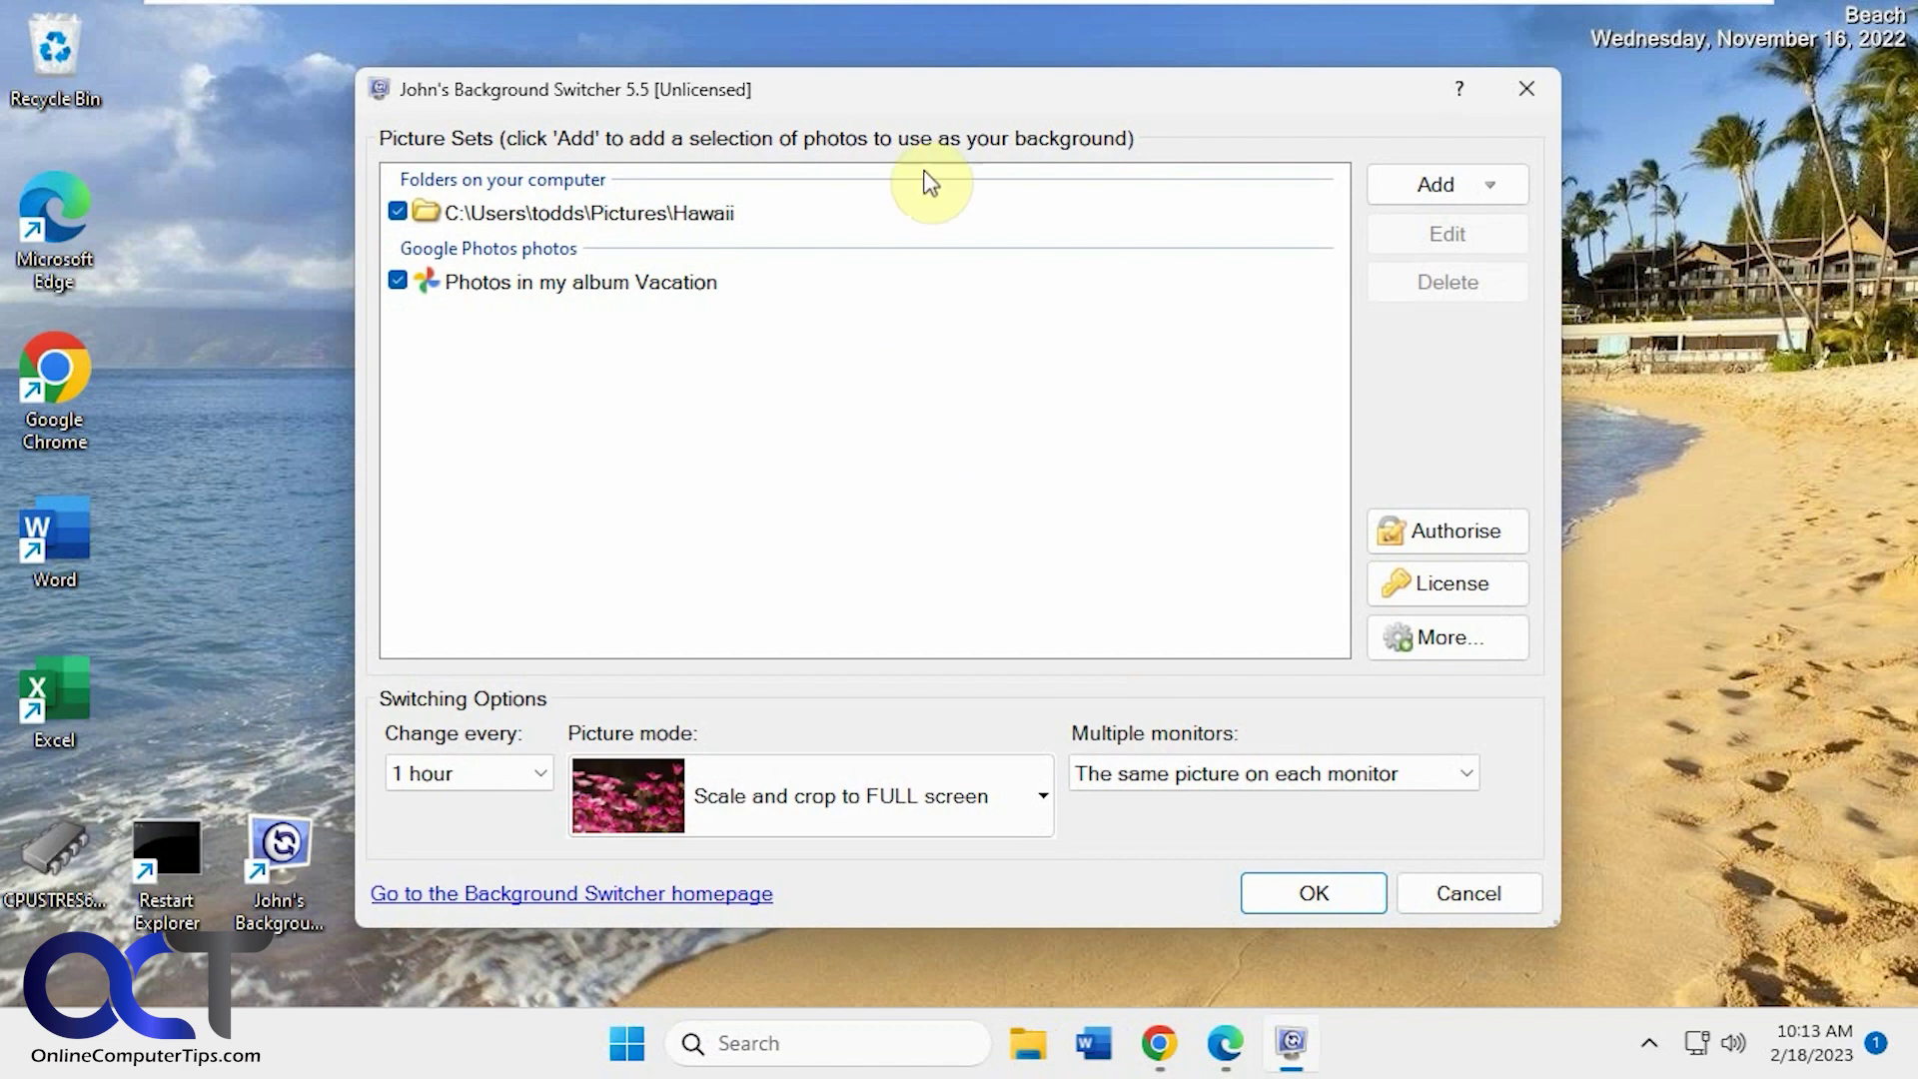
pyautogui.moveTo(979, 100); pyautogui.dragTo(1039, 66)
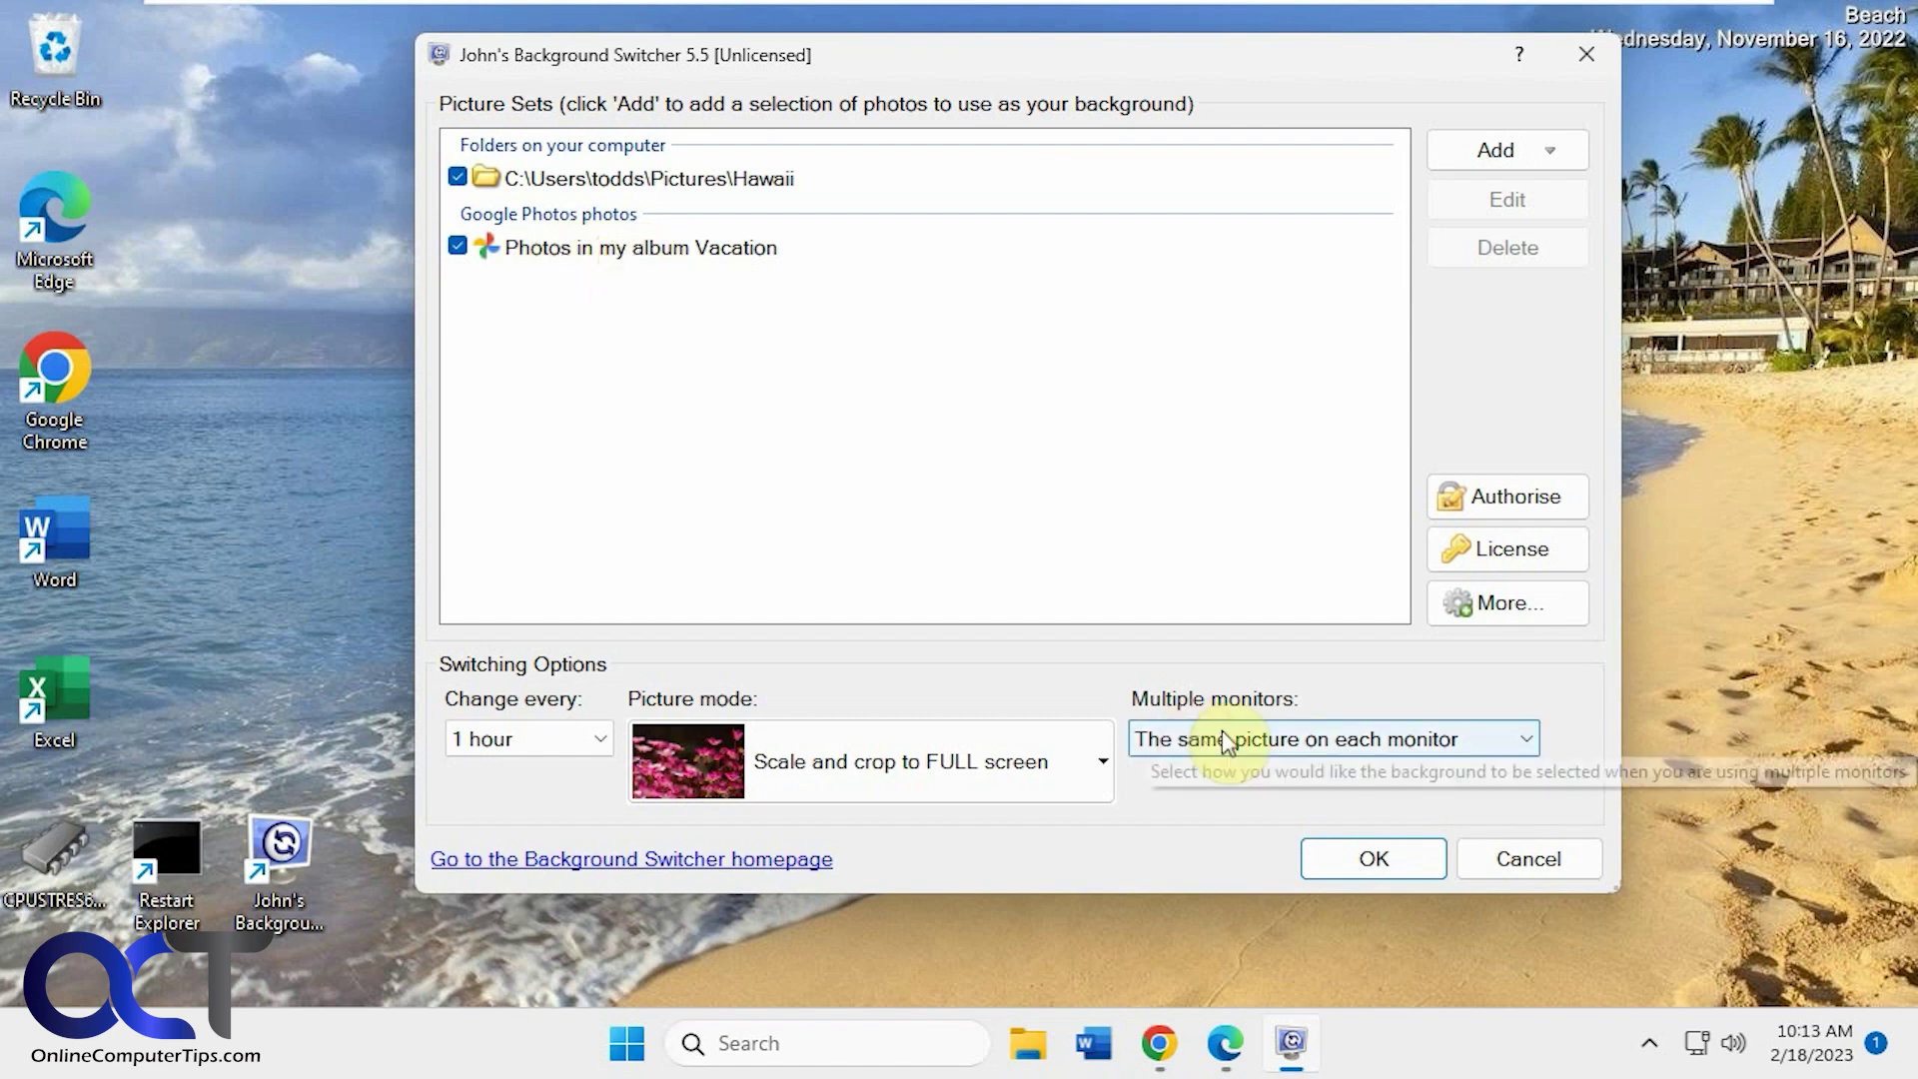
# - Check the Google Photos Vacation album in Chrome, then return to the switcher's settings
pyautogui.moveTo(1164, 1039)
pyautogui.click(1334, 954)
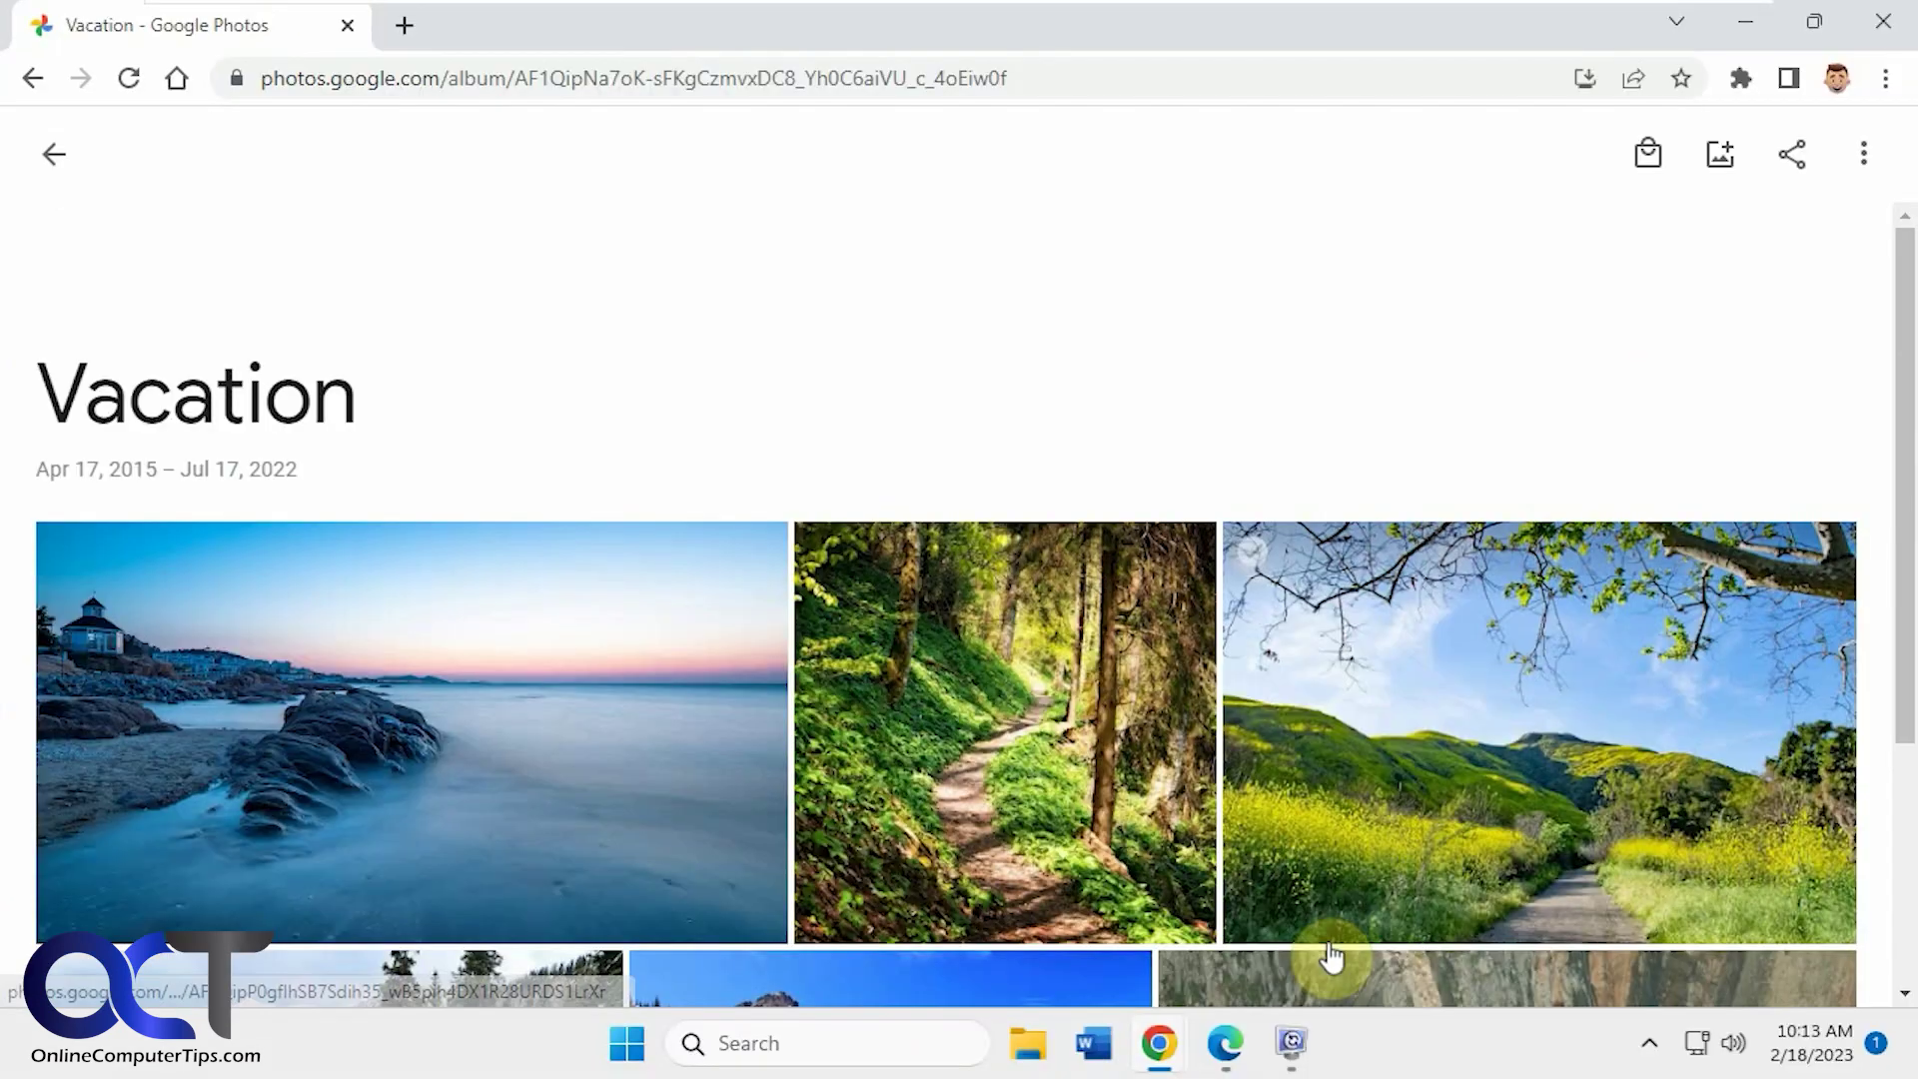
pyautogui.click(53, 154)
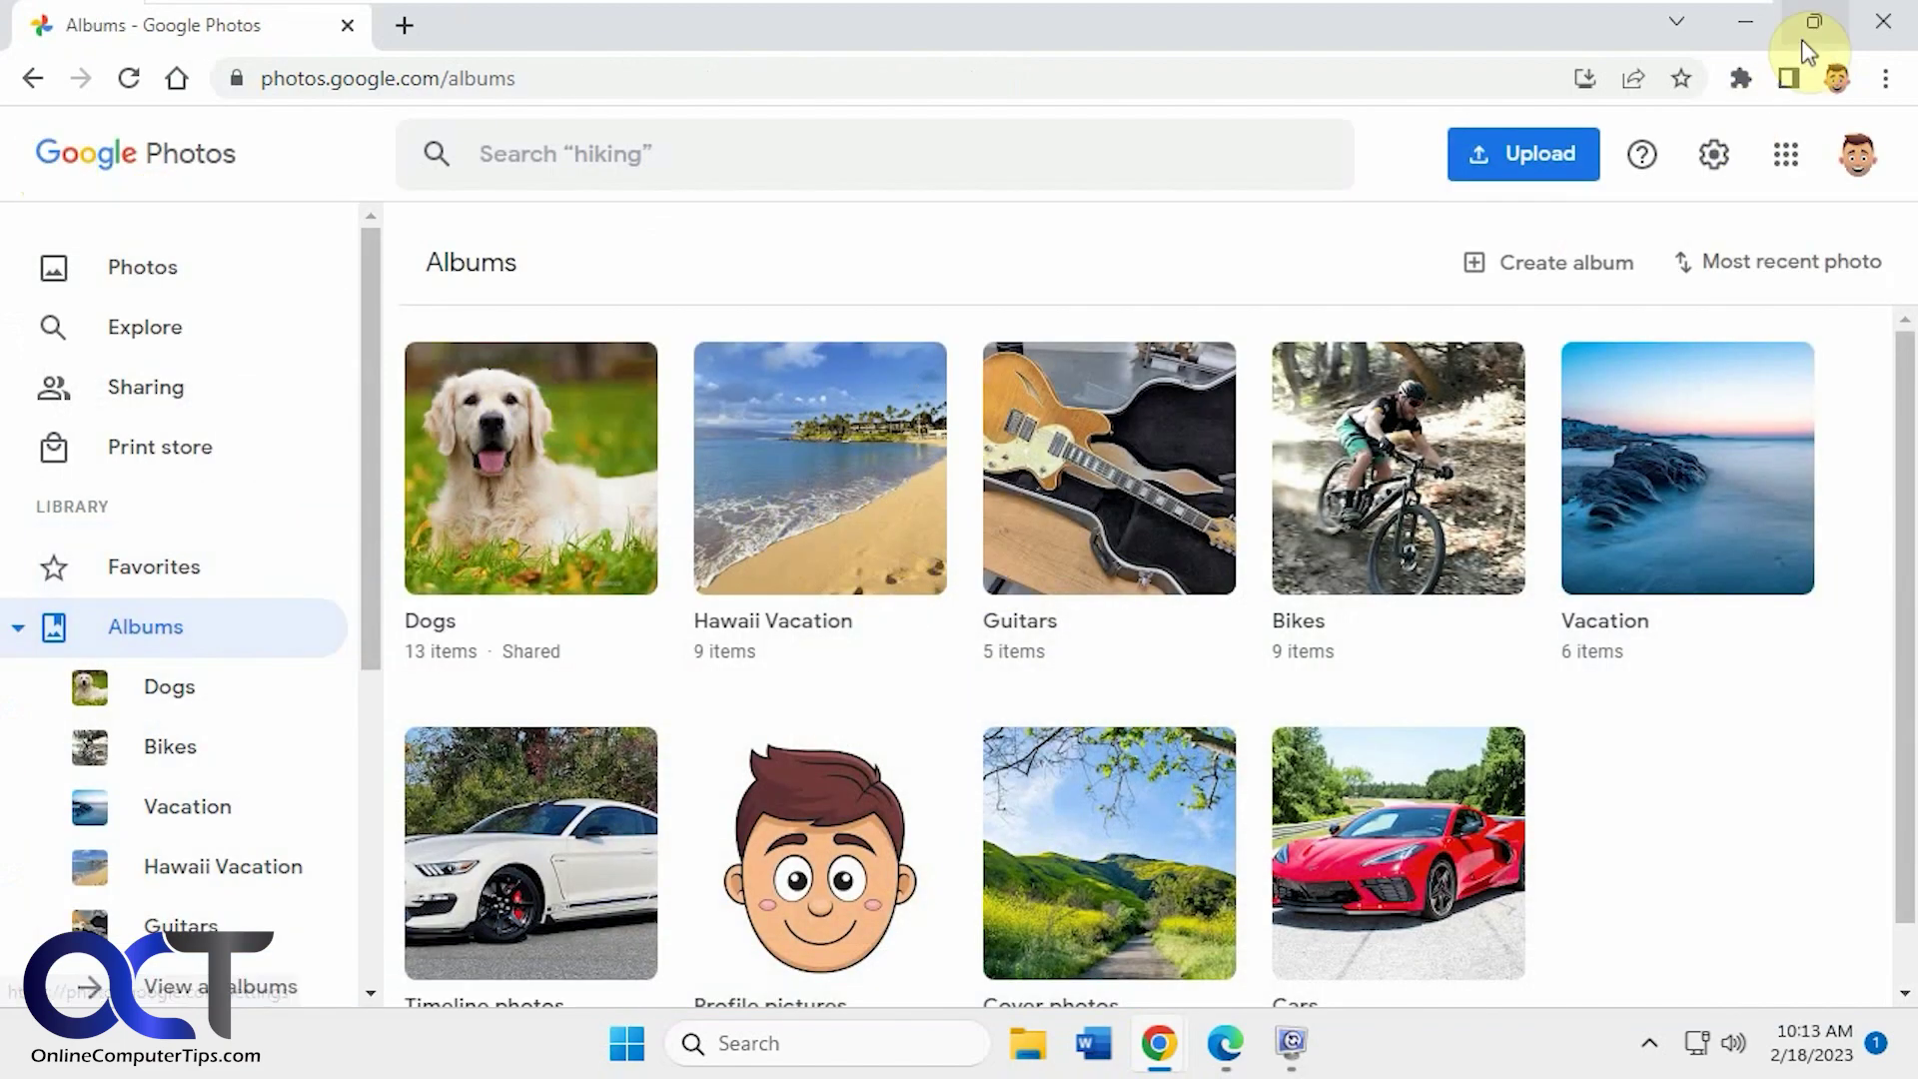
pyautogui.click(1746, 21)
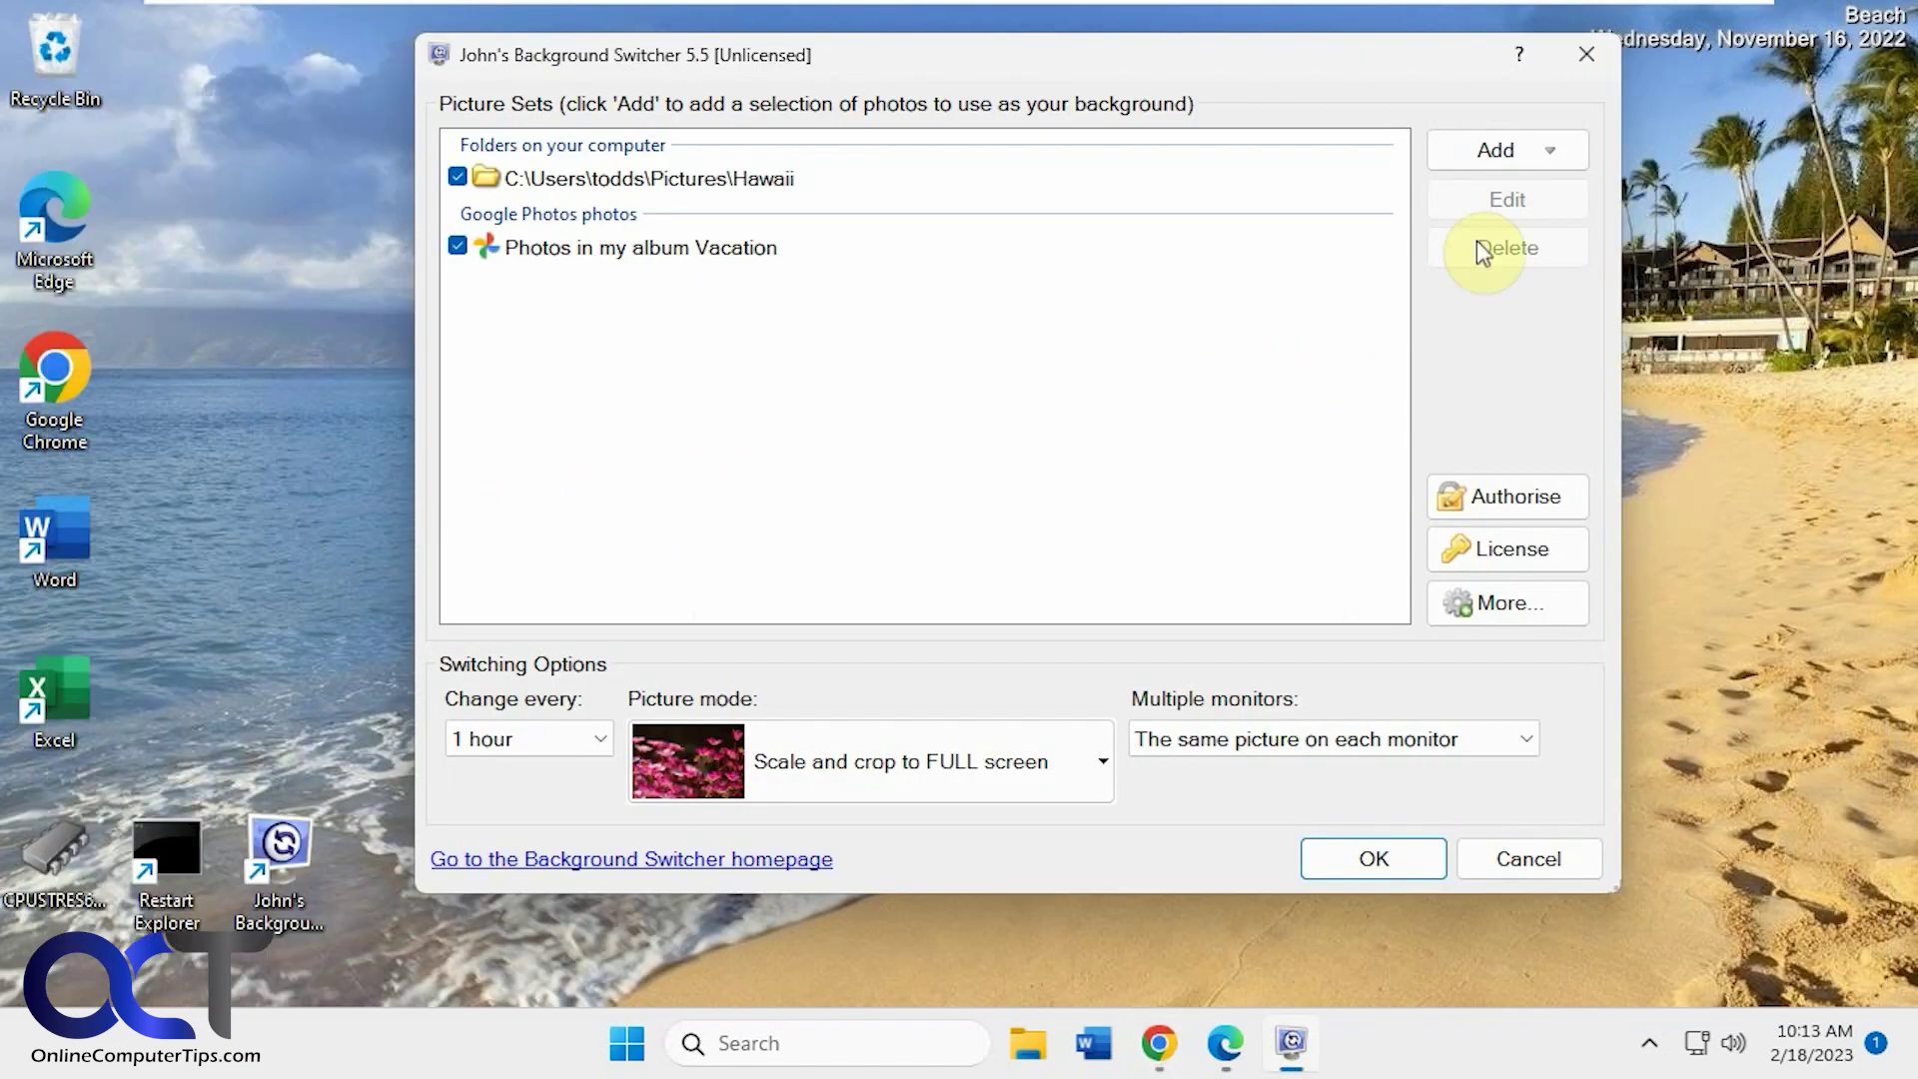
# - Review the photo-source and picture-mode lists without changing them, then open More Settings
pyautogui.click(1539, 155)
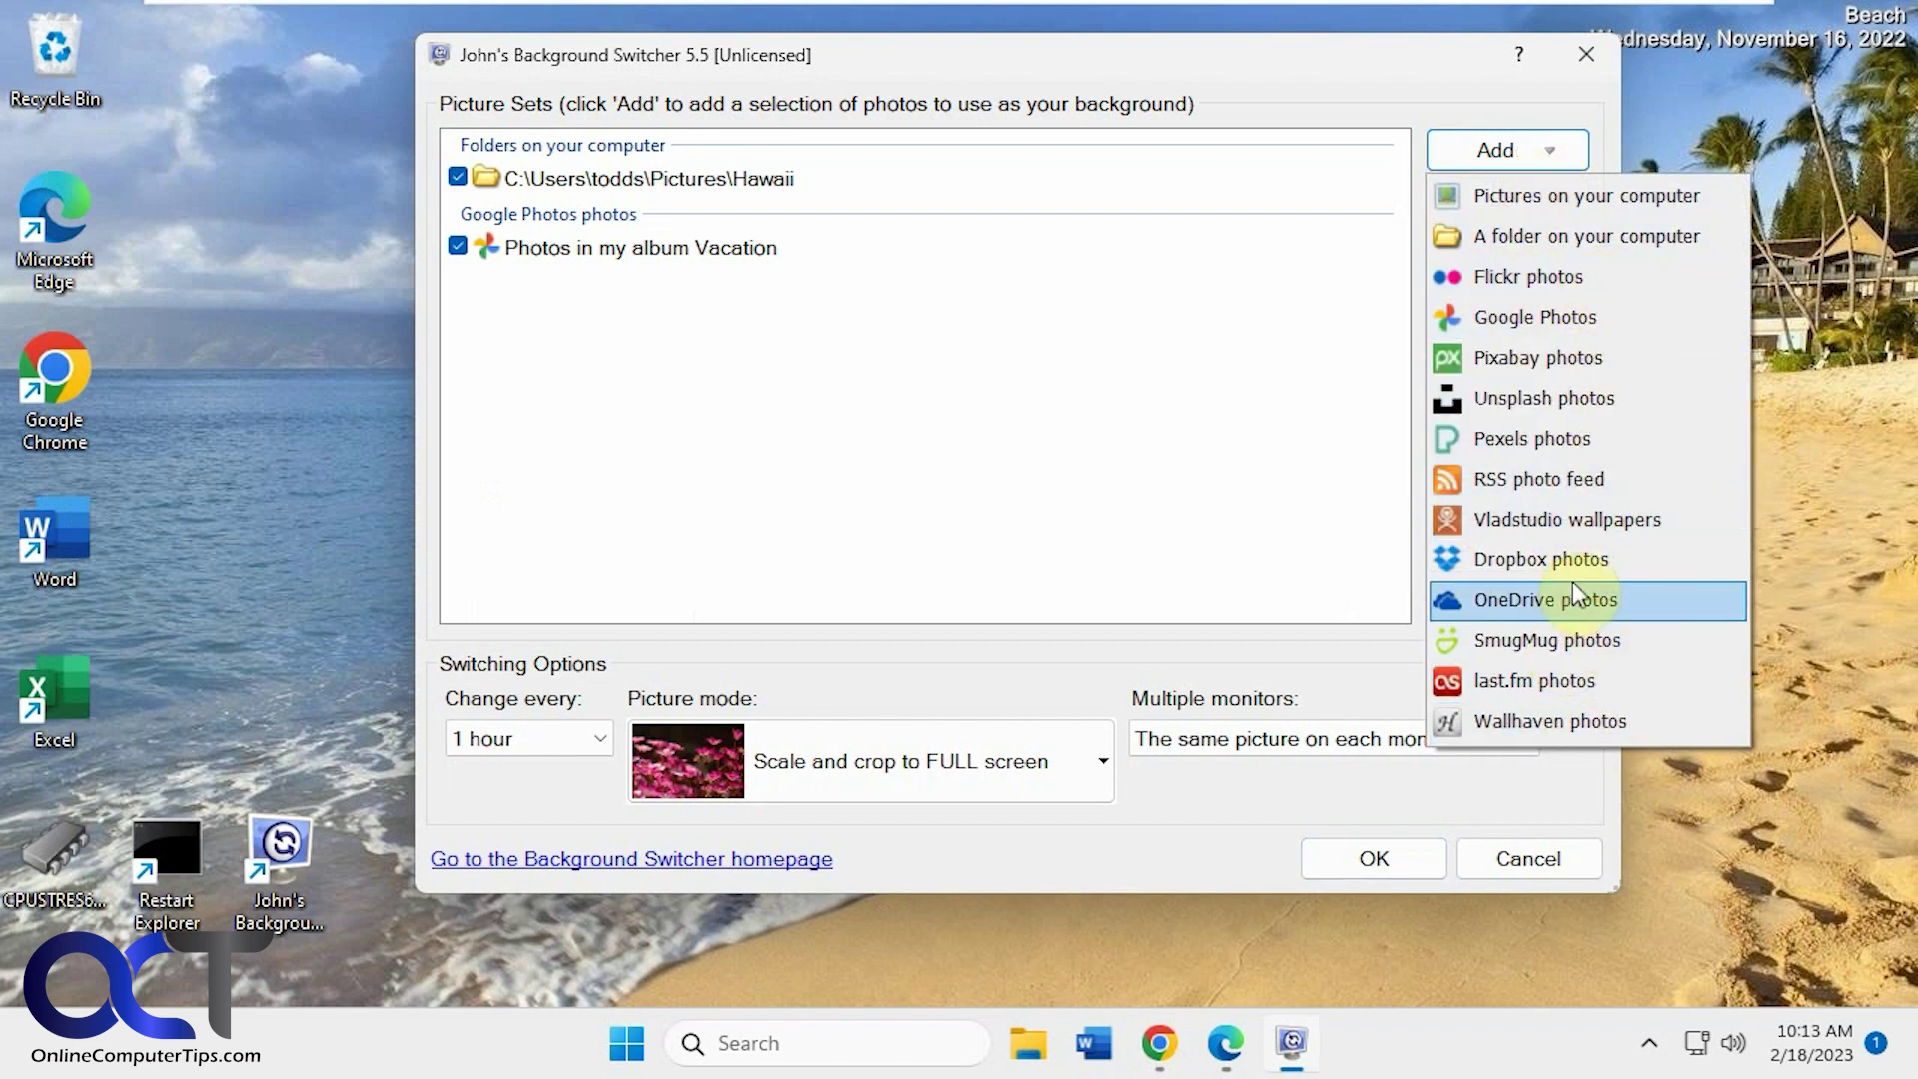
pyautogui.click(1174, 435)
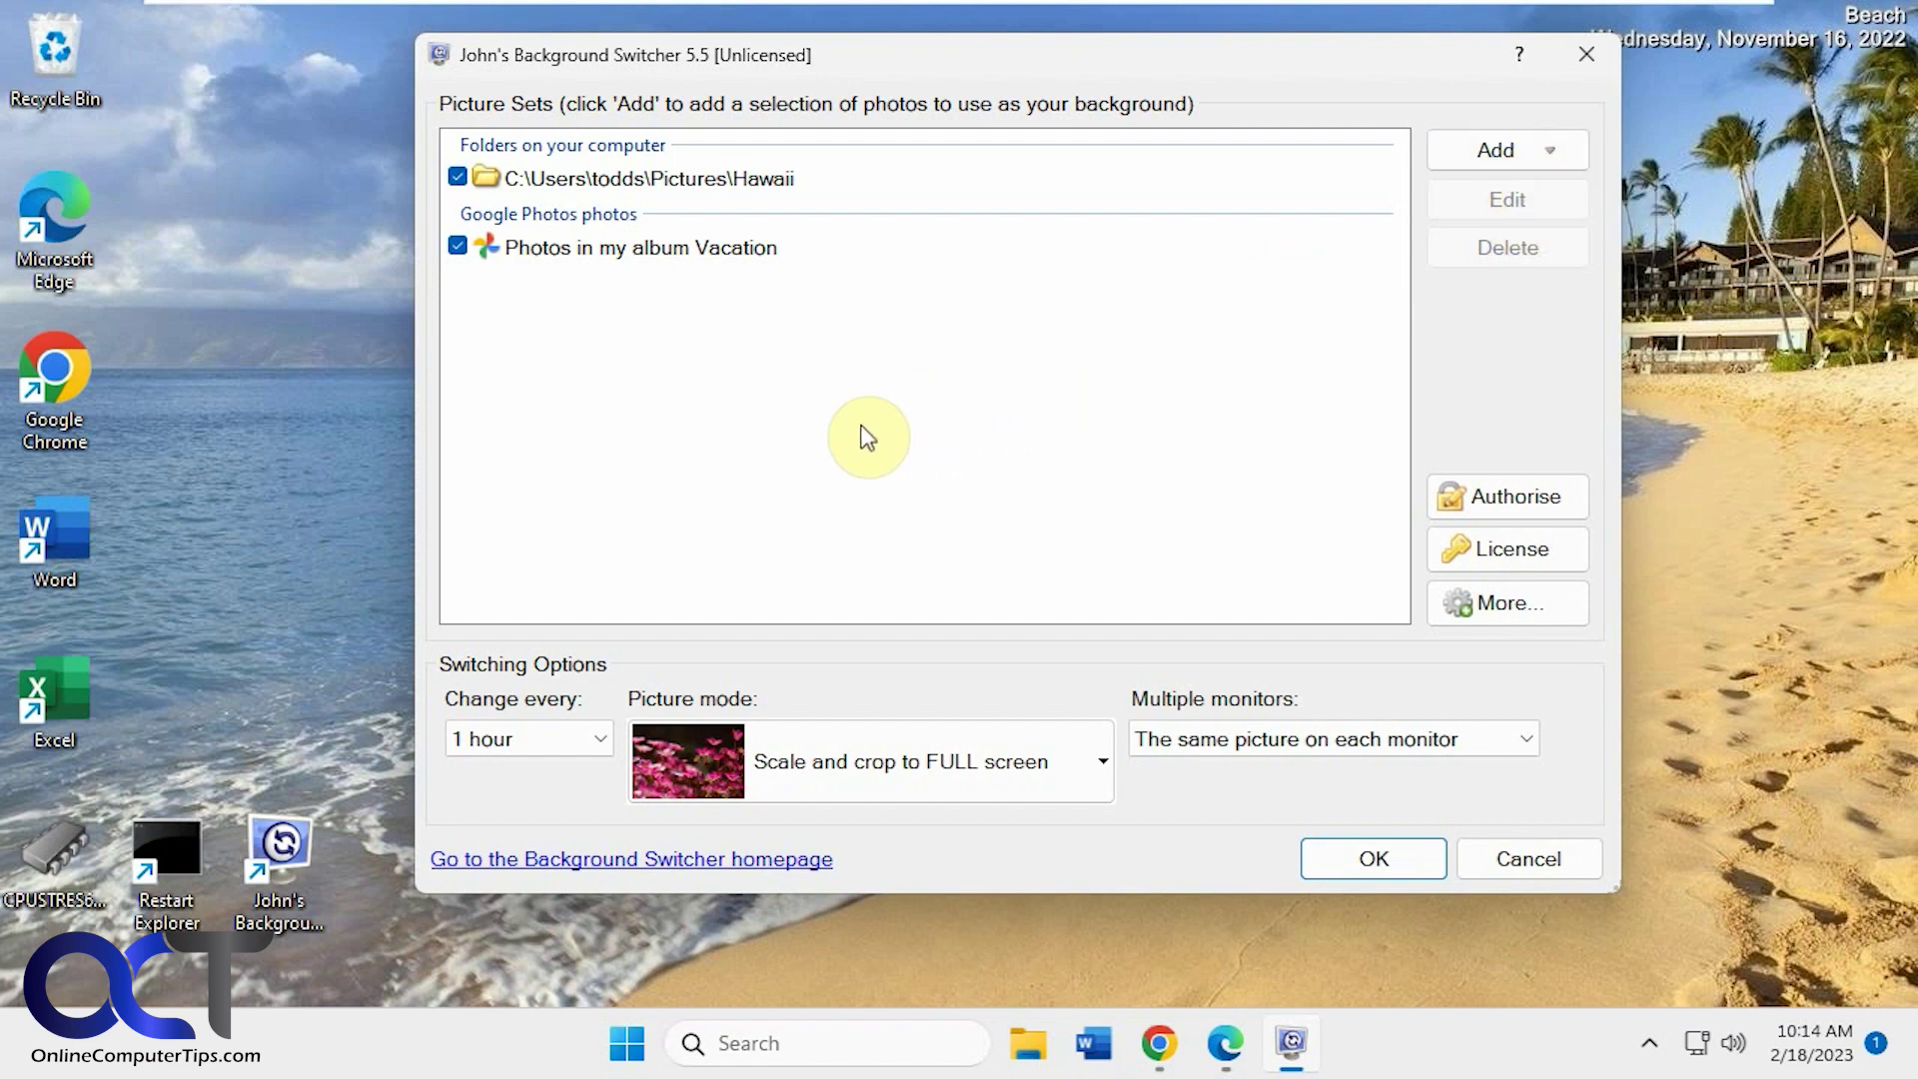
pyautogui.click(1089, 758)
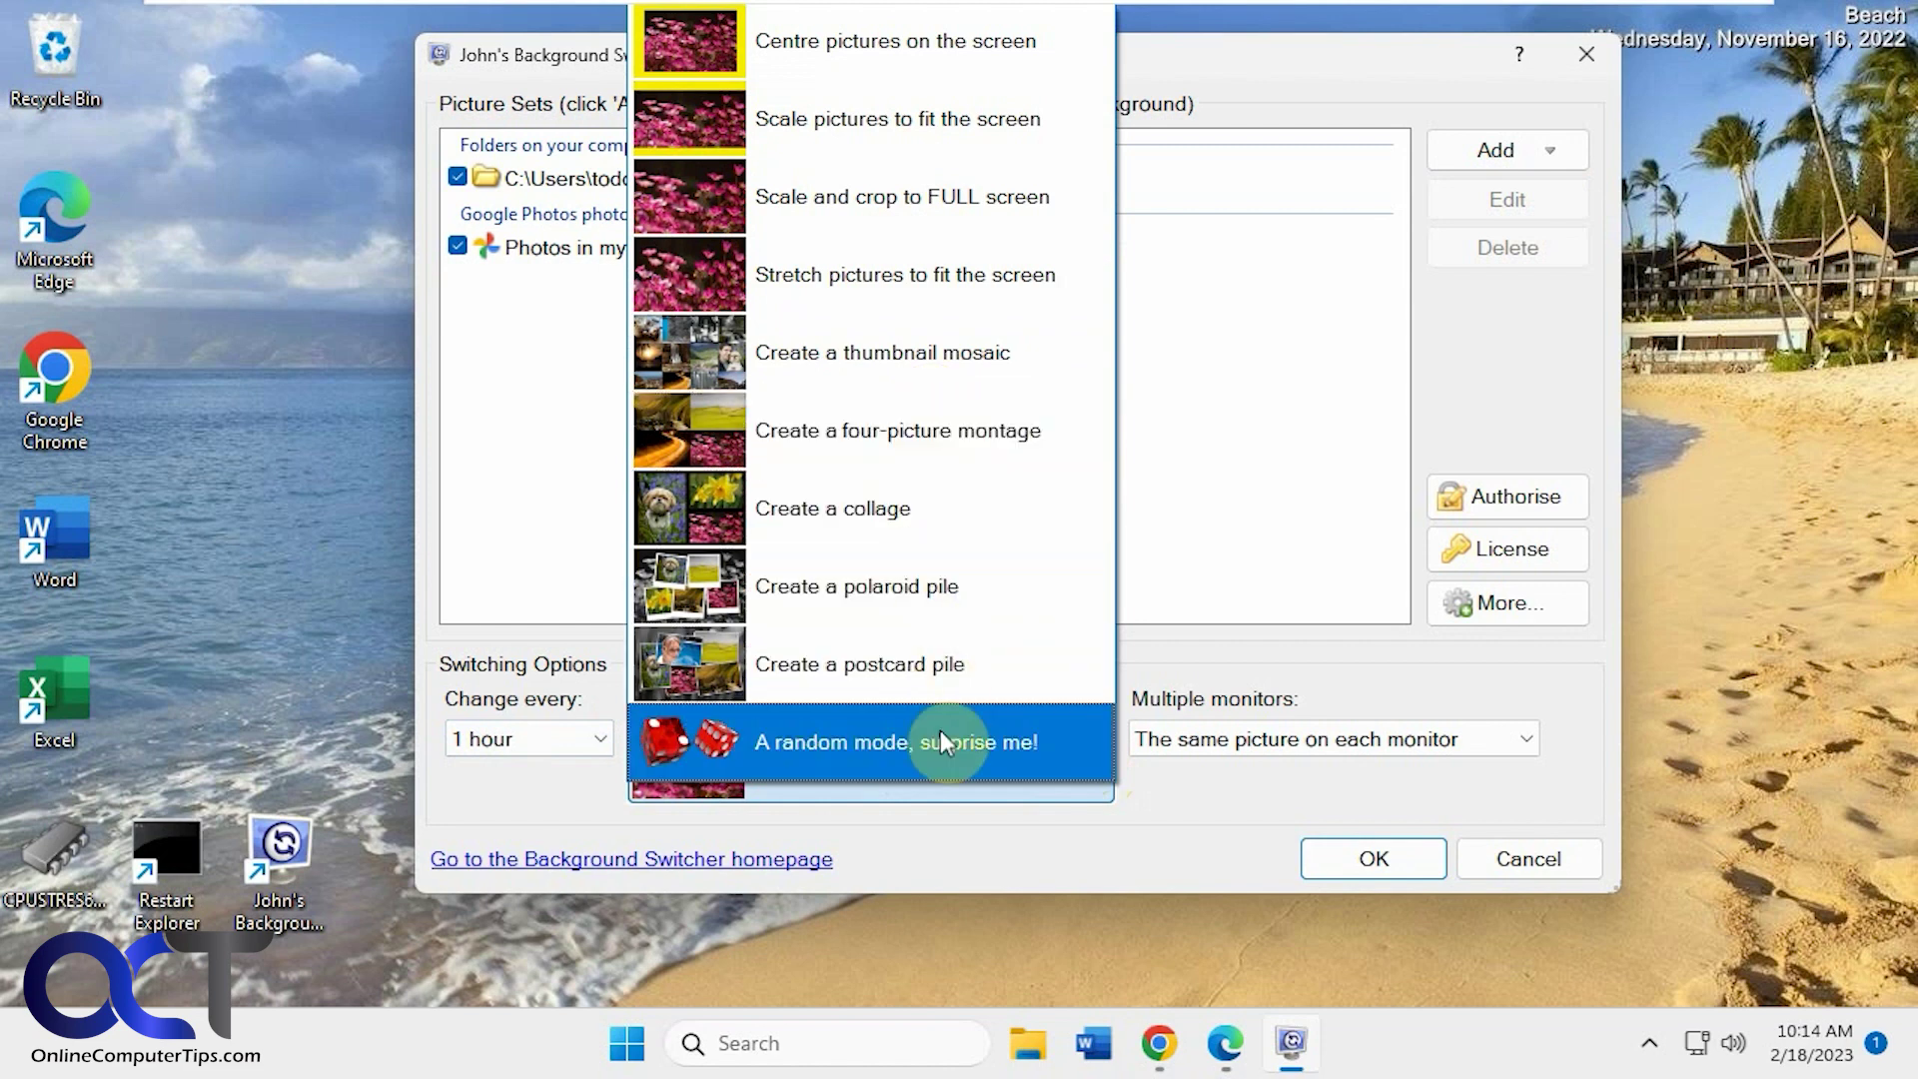
pyautogui.click(1187, 482)
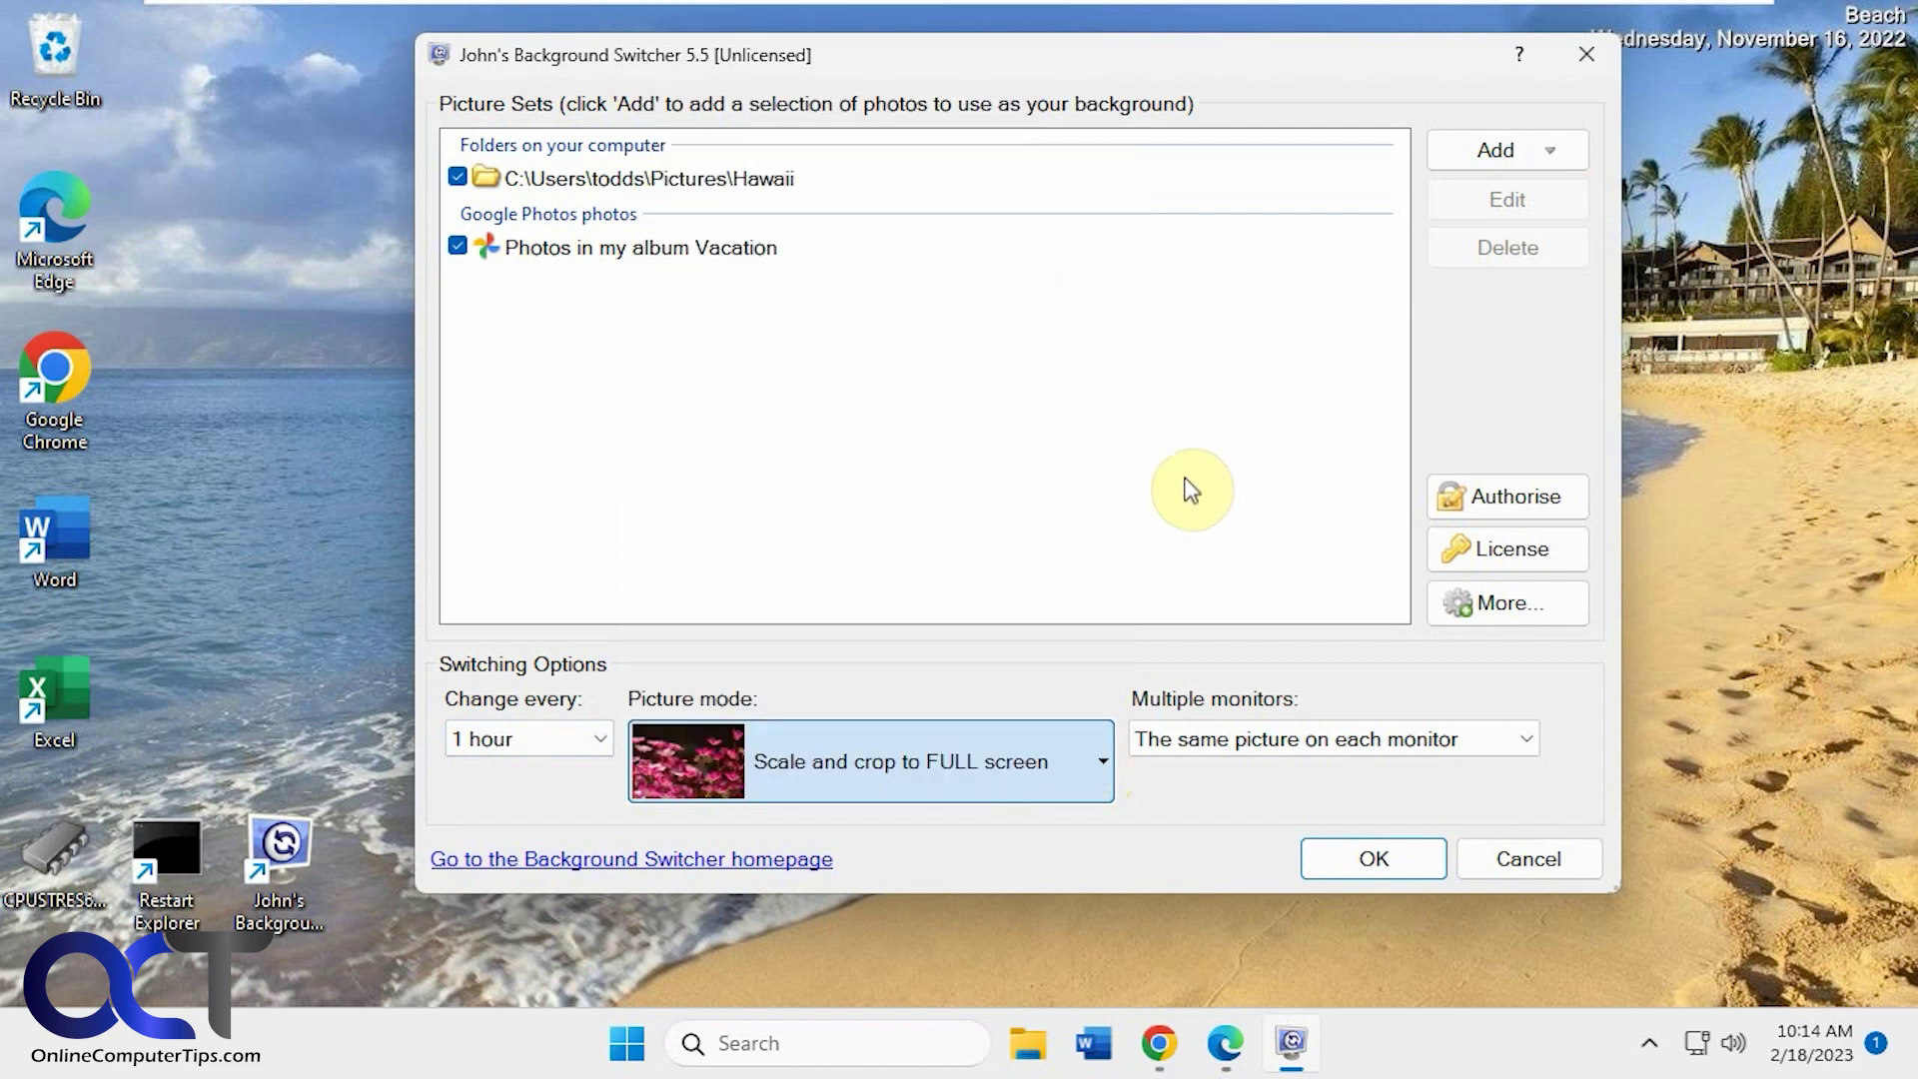
pyautogui.click(1503, 602)
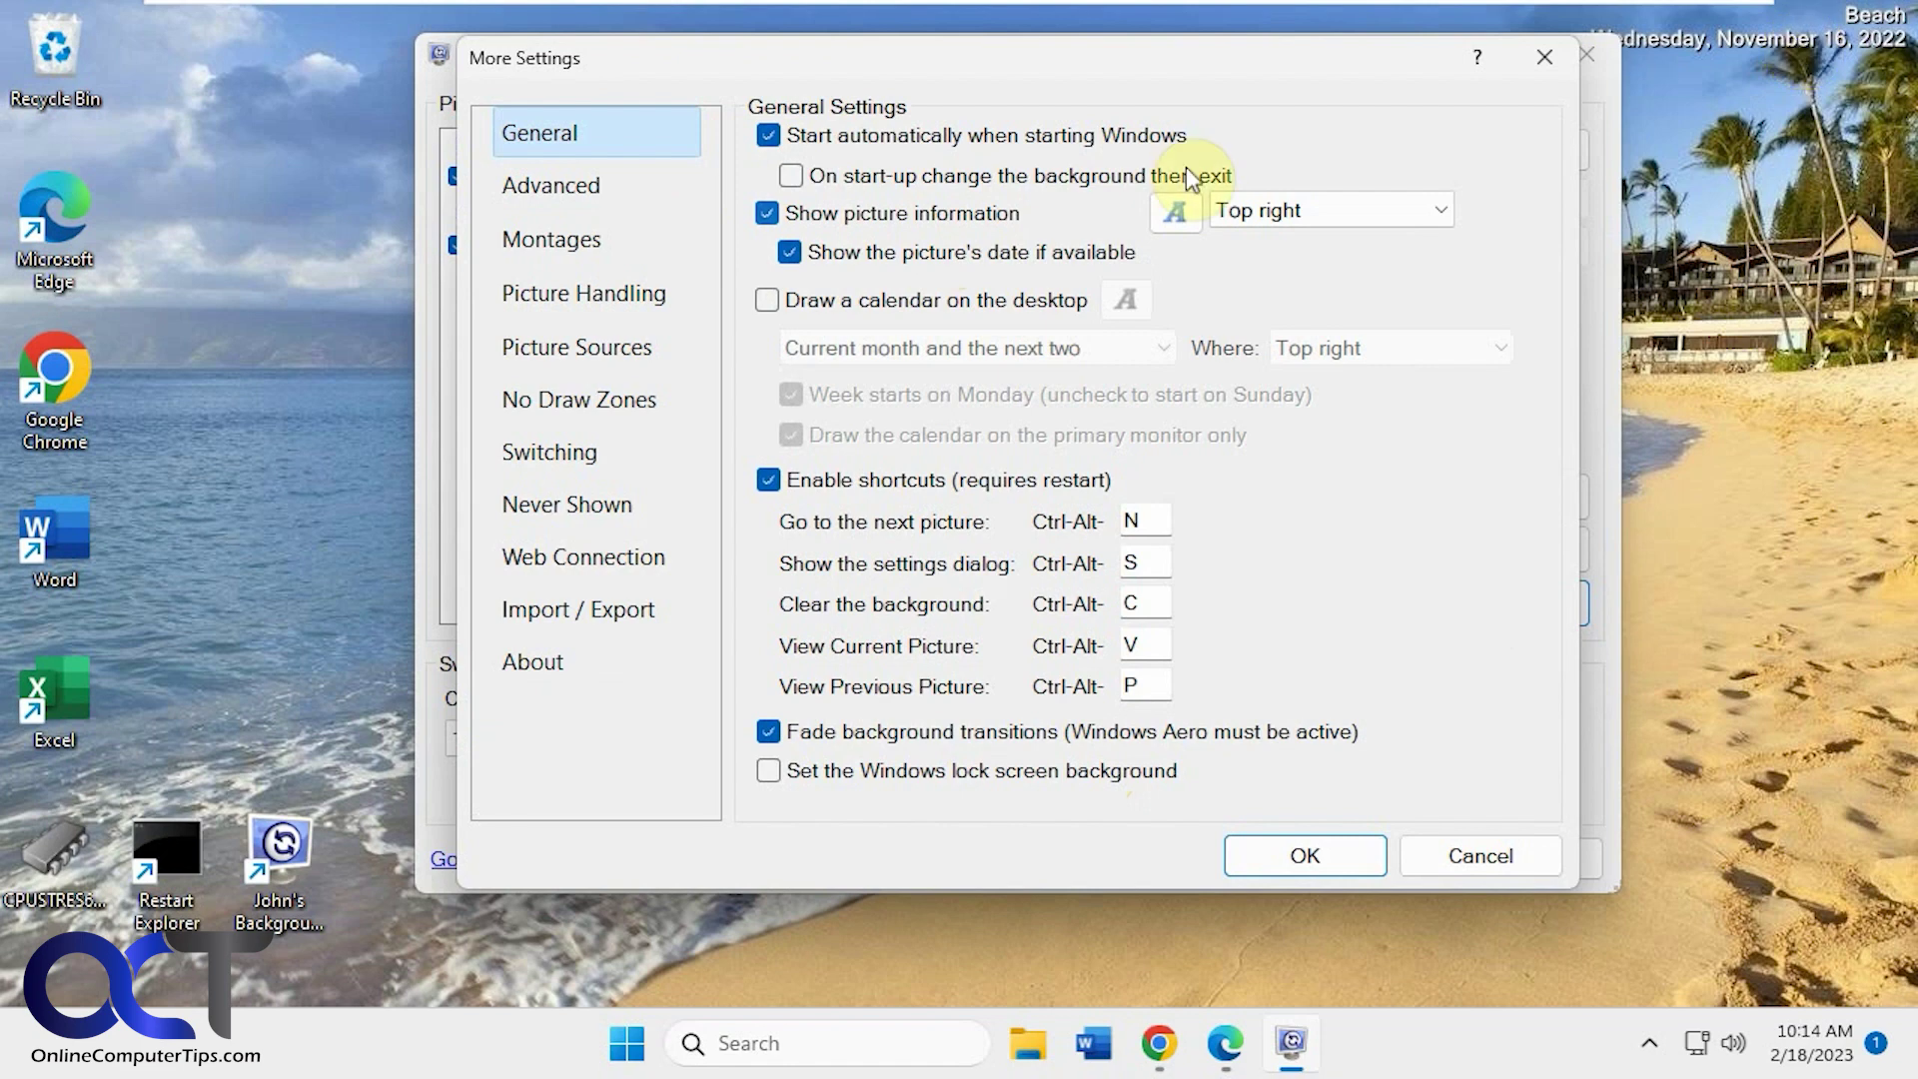
# - Browse every More Settings page, from Advanced to Import / Export, then cancel without saving
pyautogui.click(588, 196)
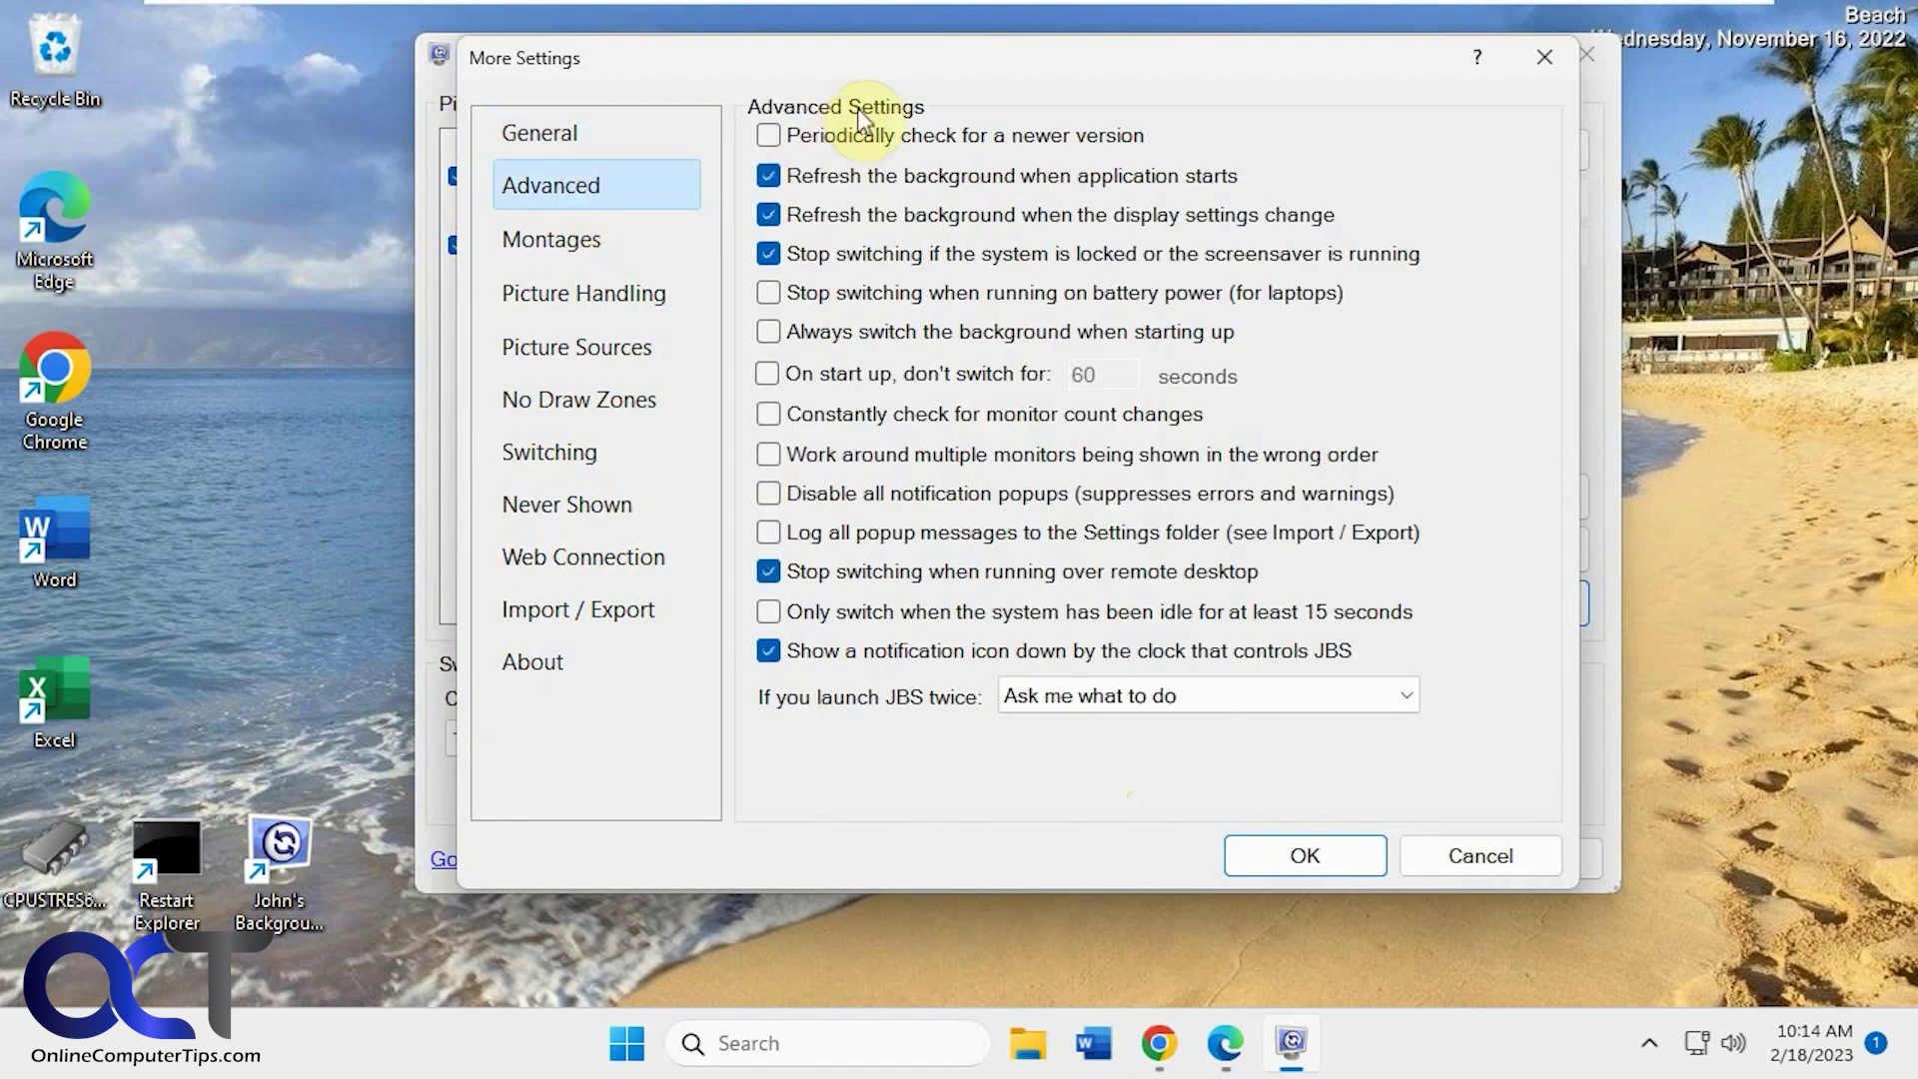
pyautogui.click(616, 252)
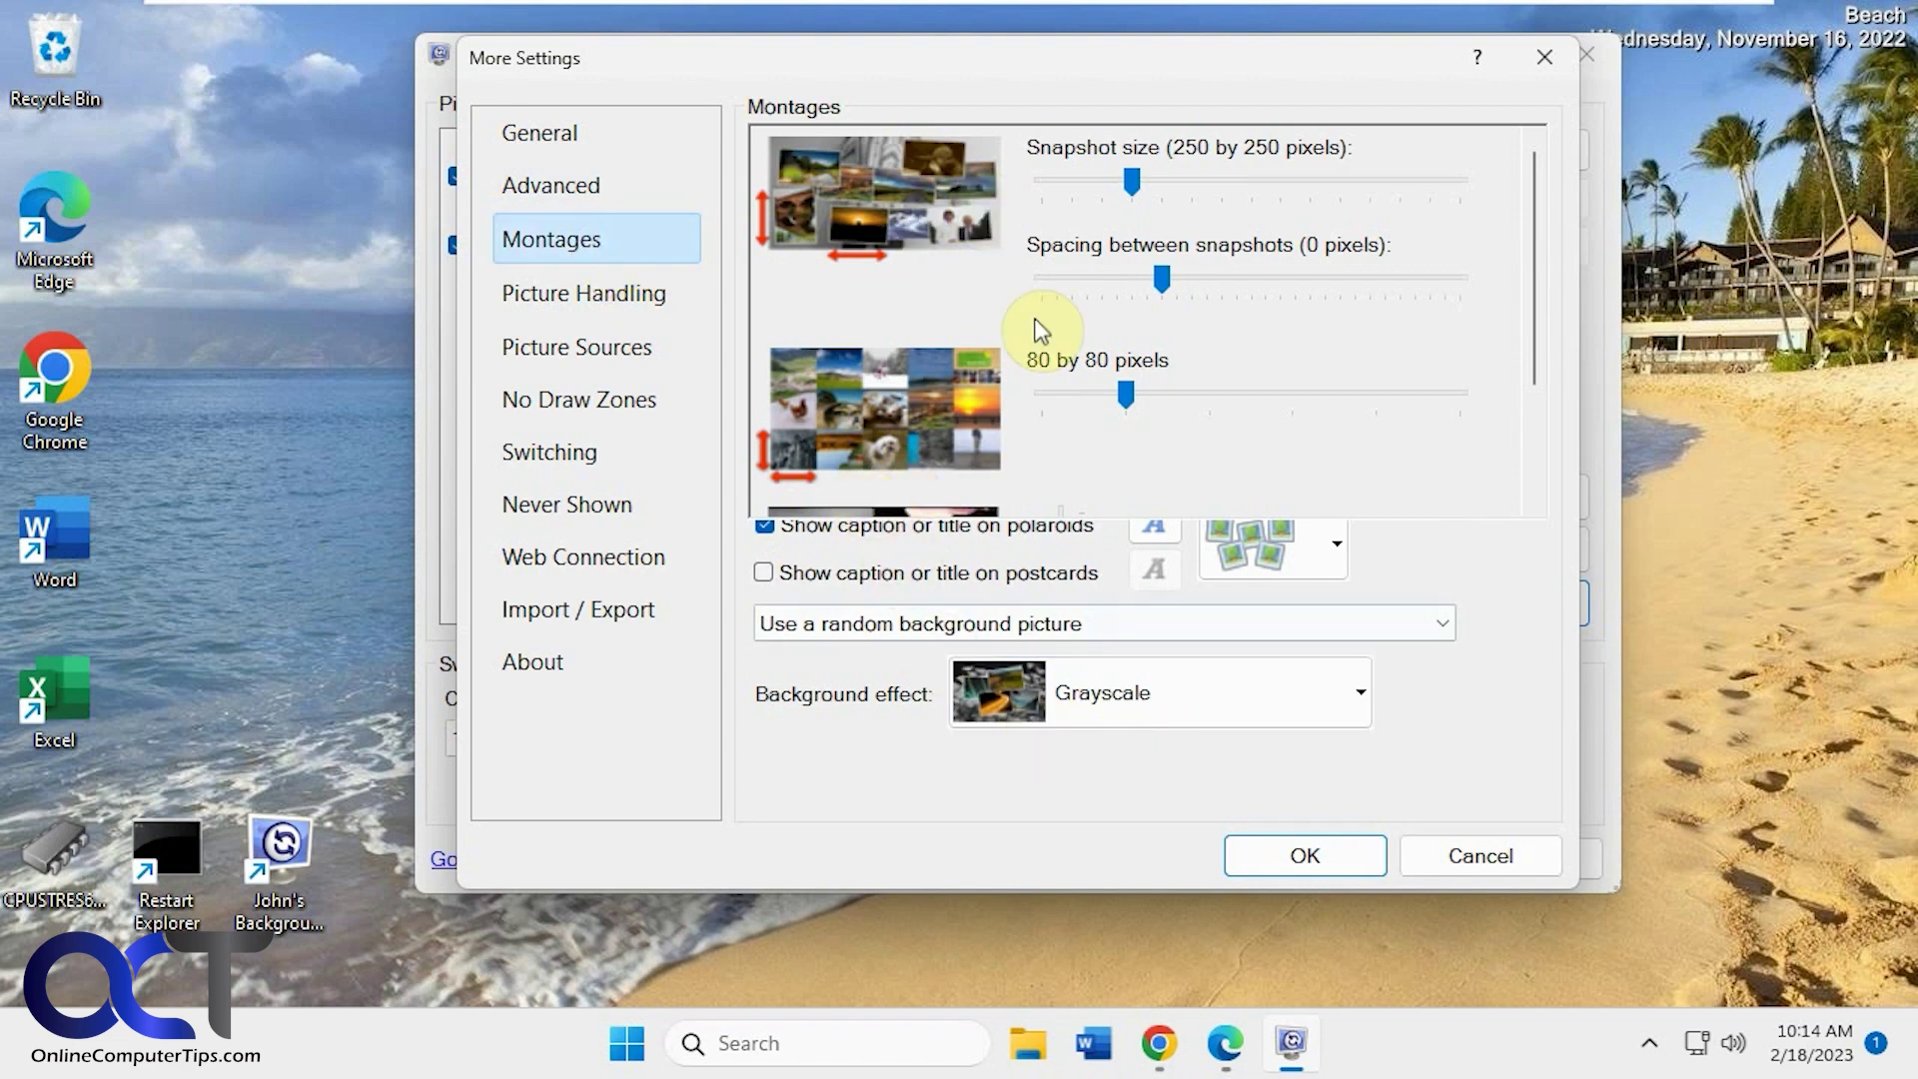
pyautogui.click(585, 295)
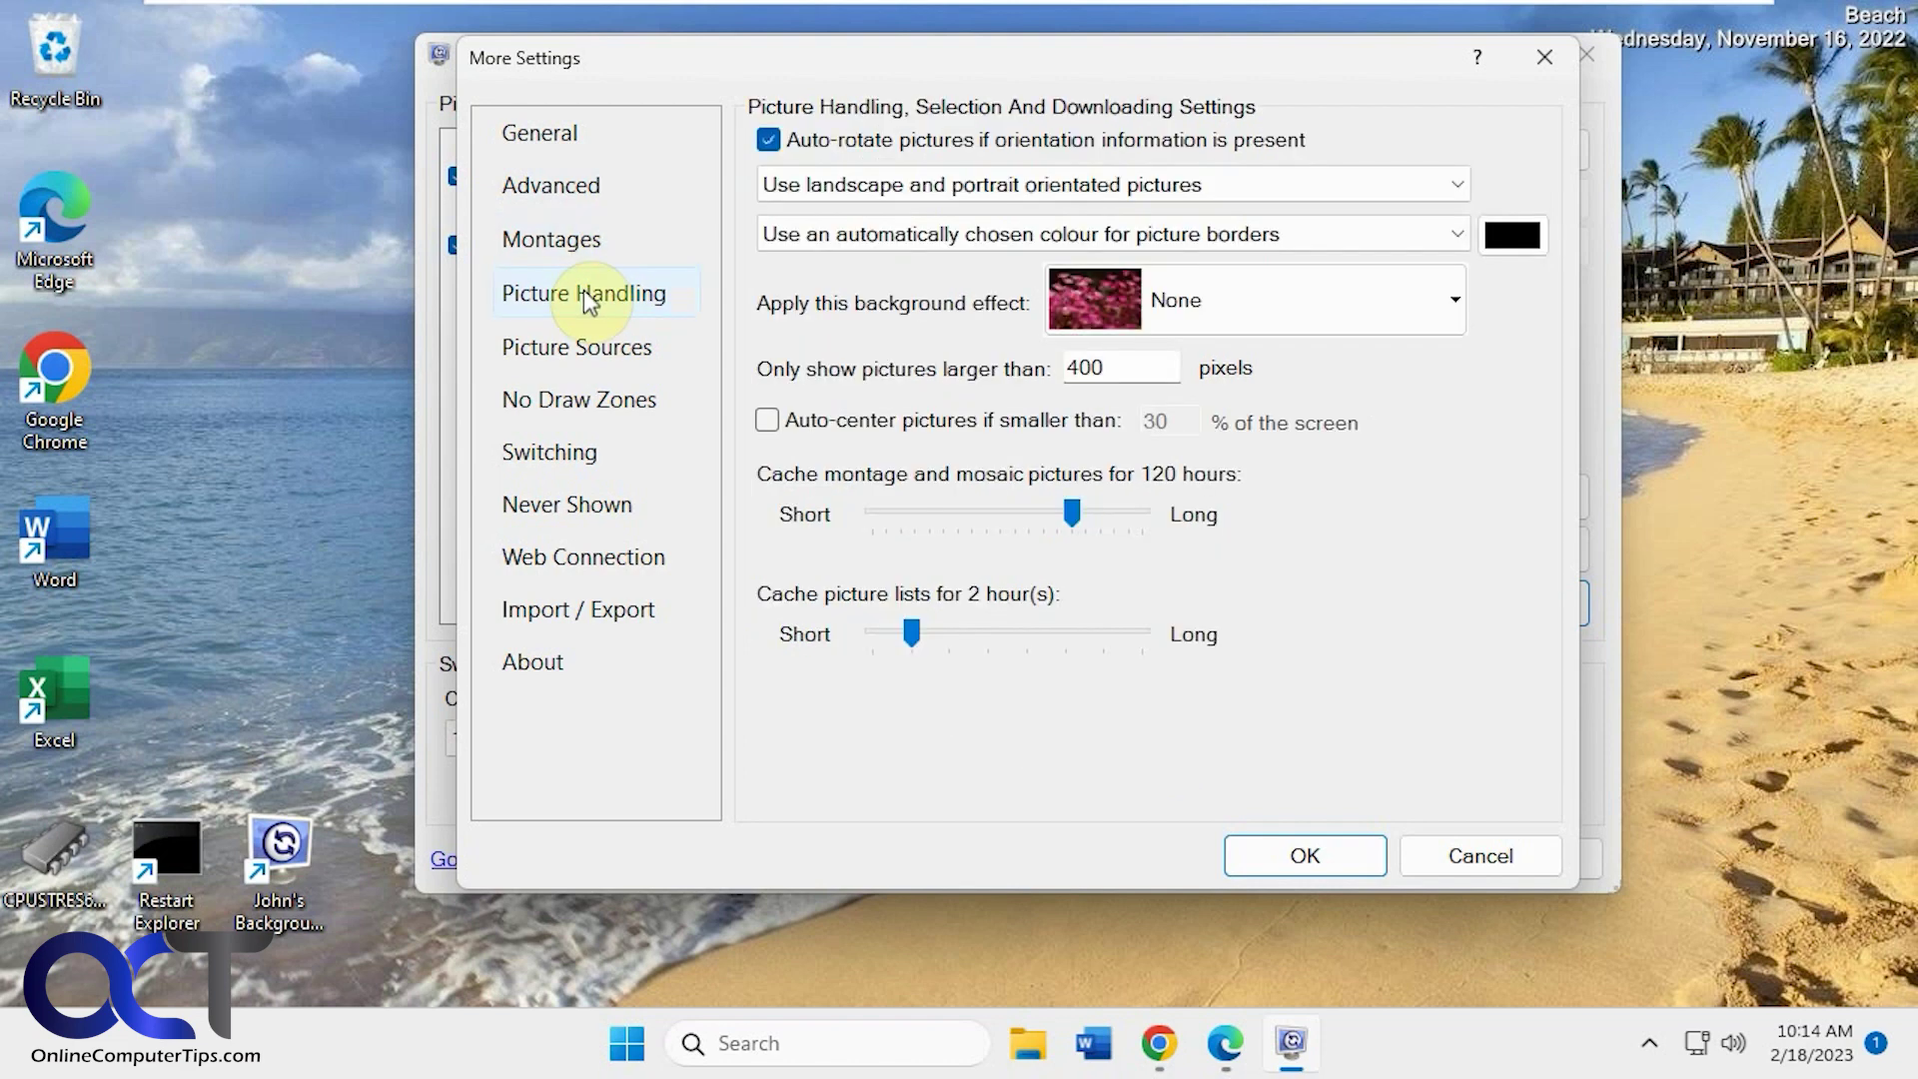
pyautogui.click(612, 358)
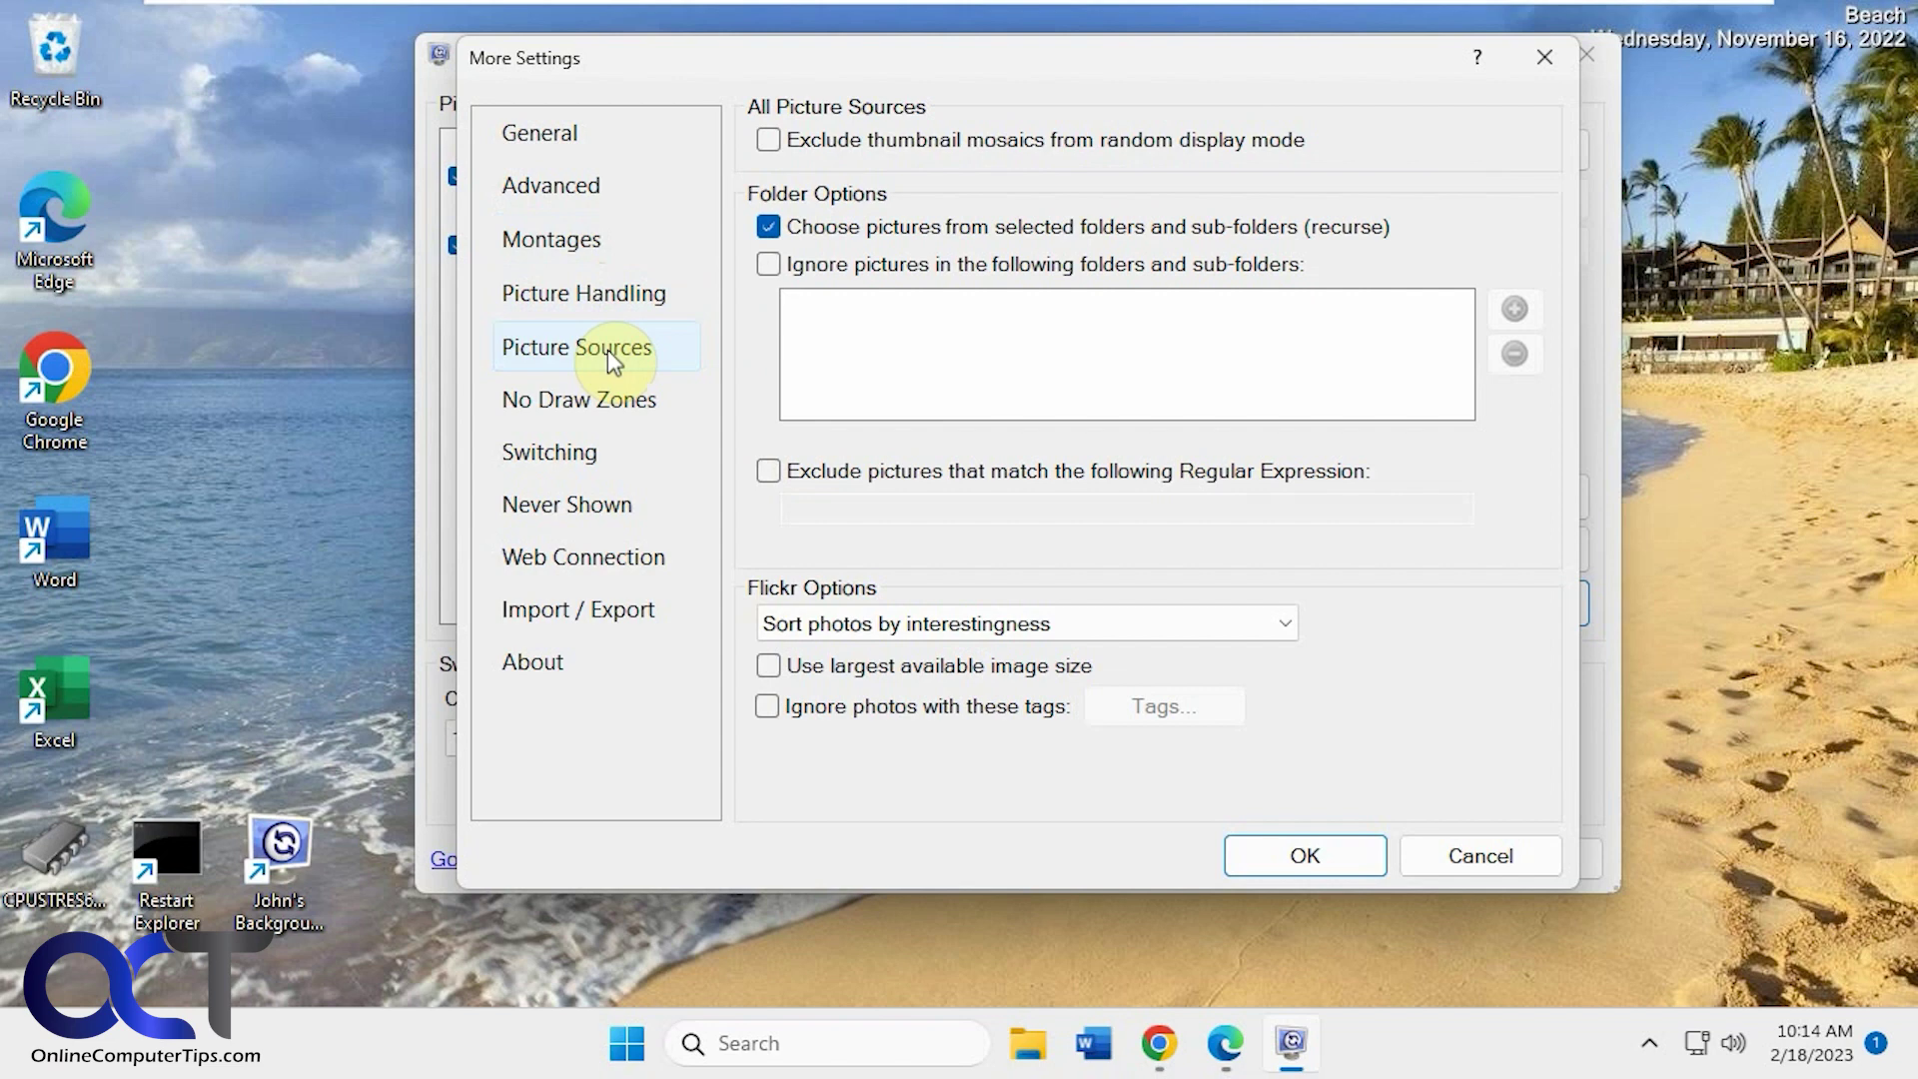
pyautogui.click(612, 402)
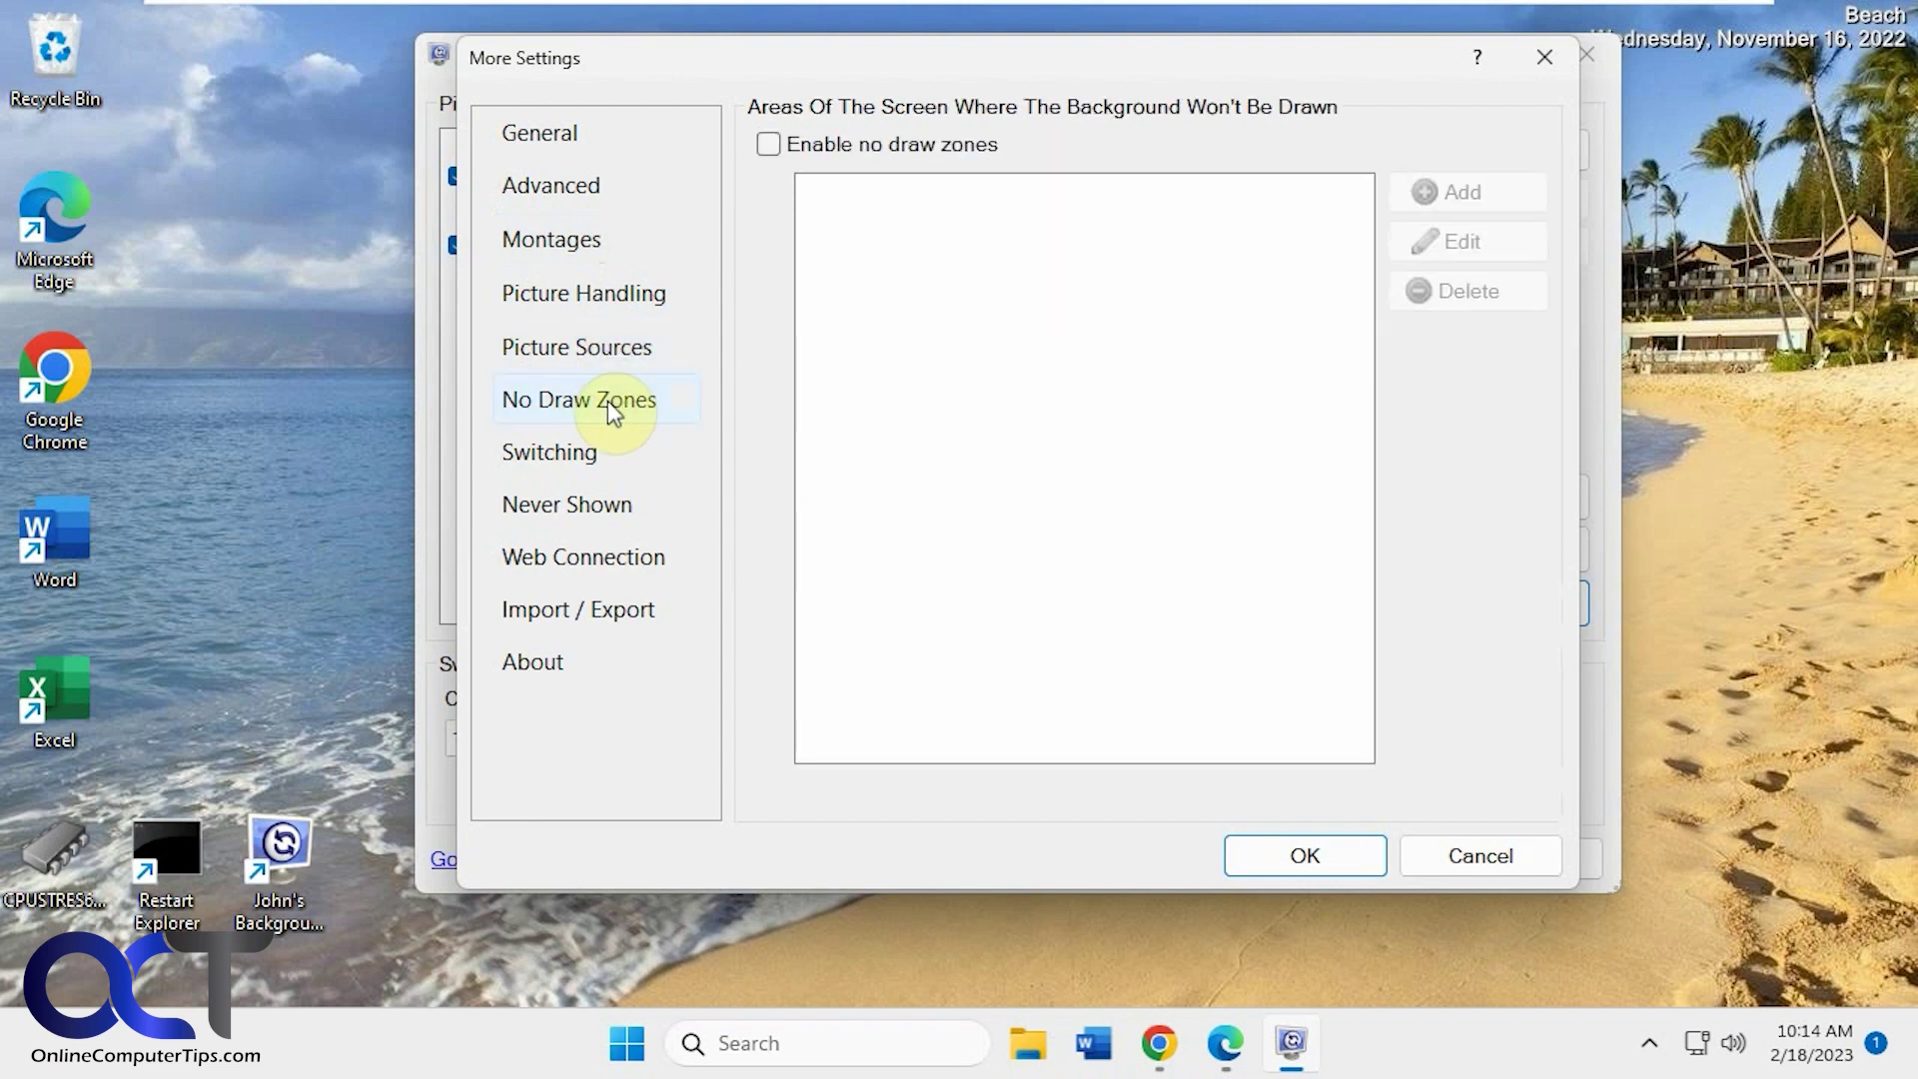
pyautogui.click(602, 452)
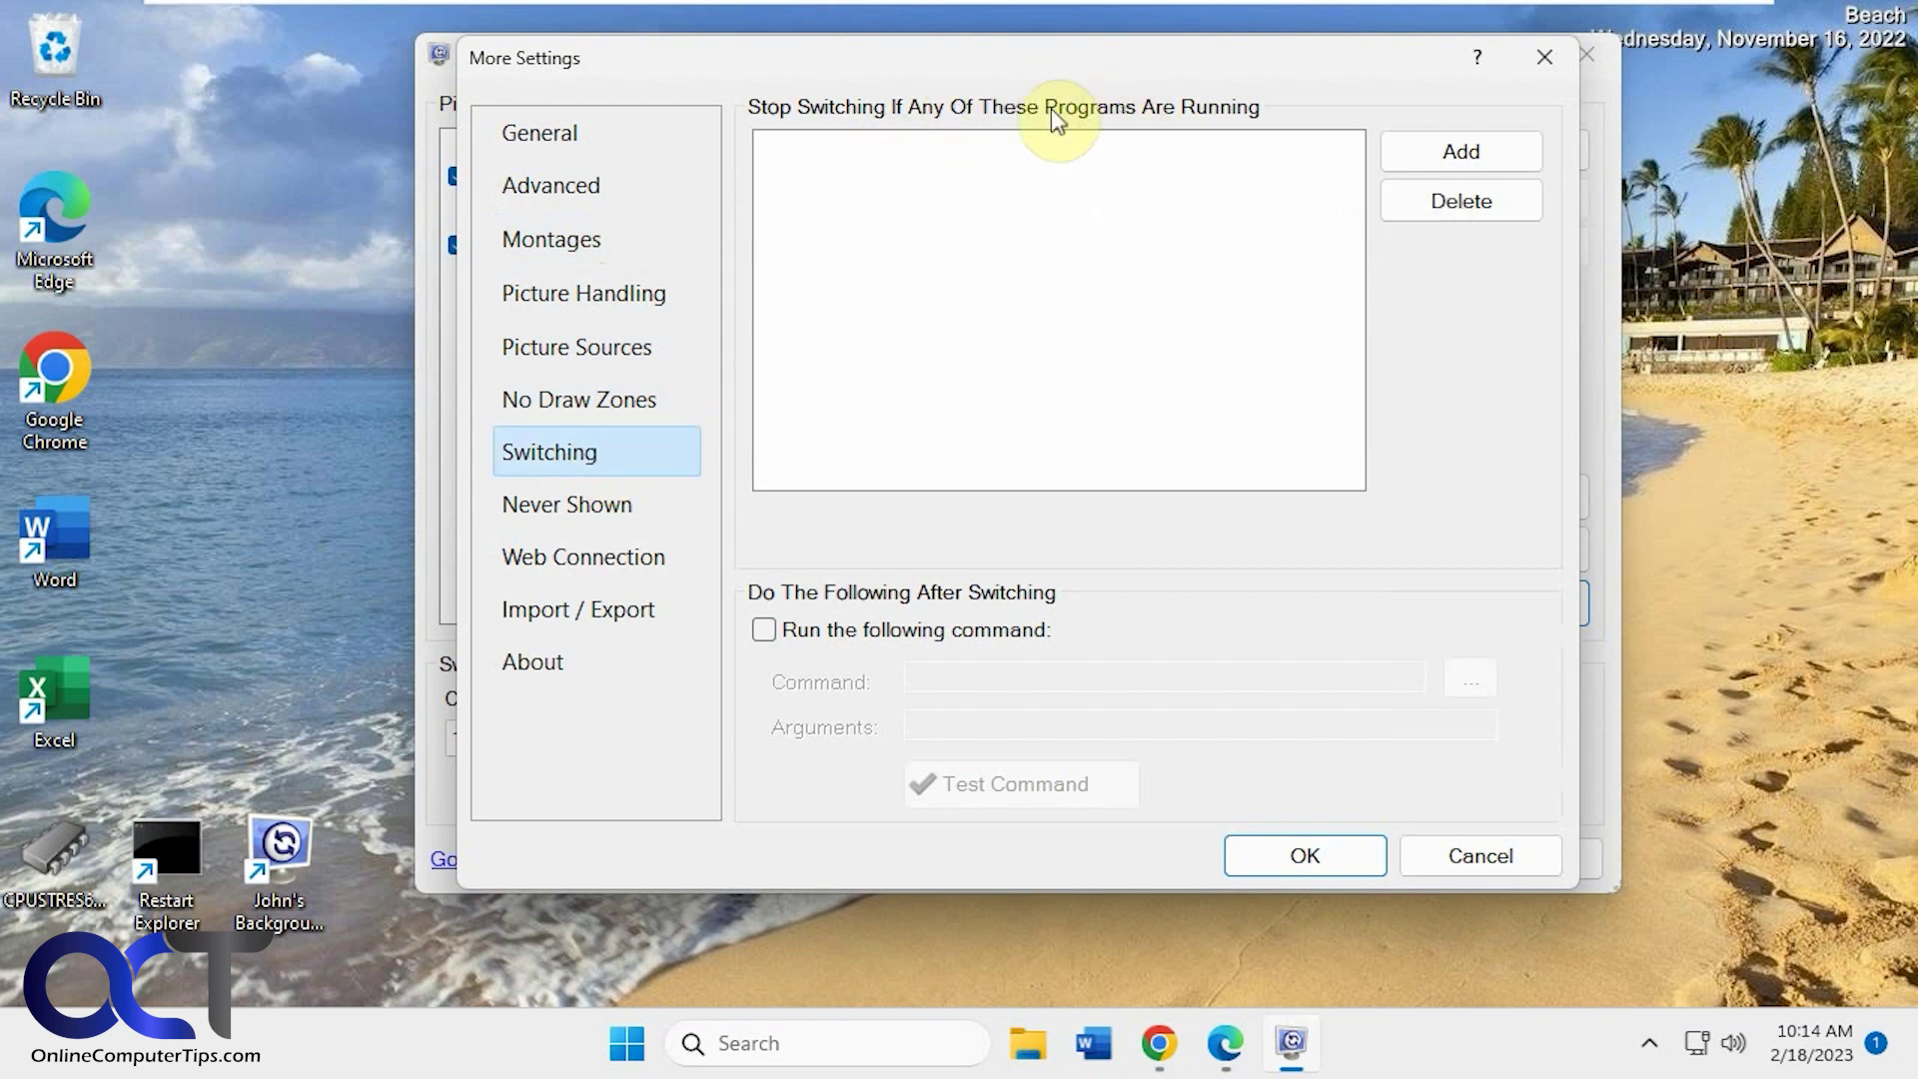
pyautogui.click(612, 507)
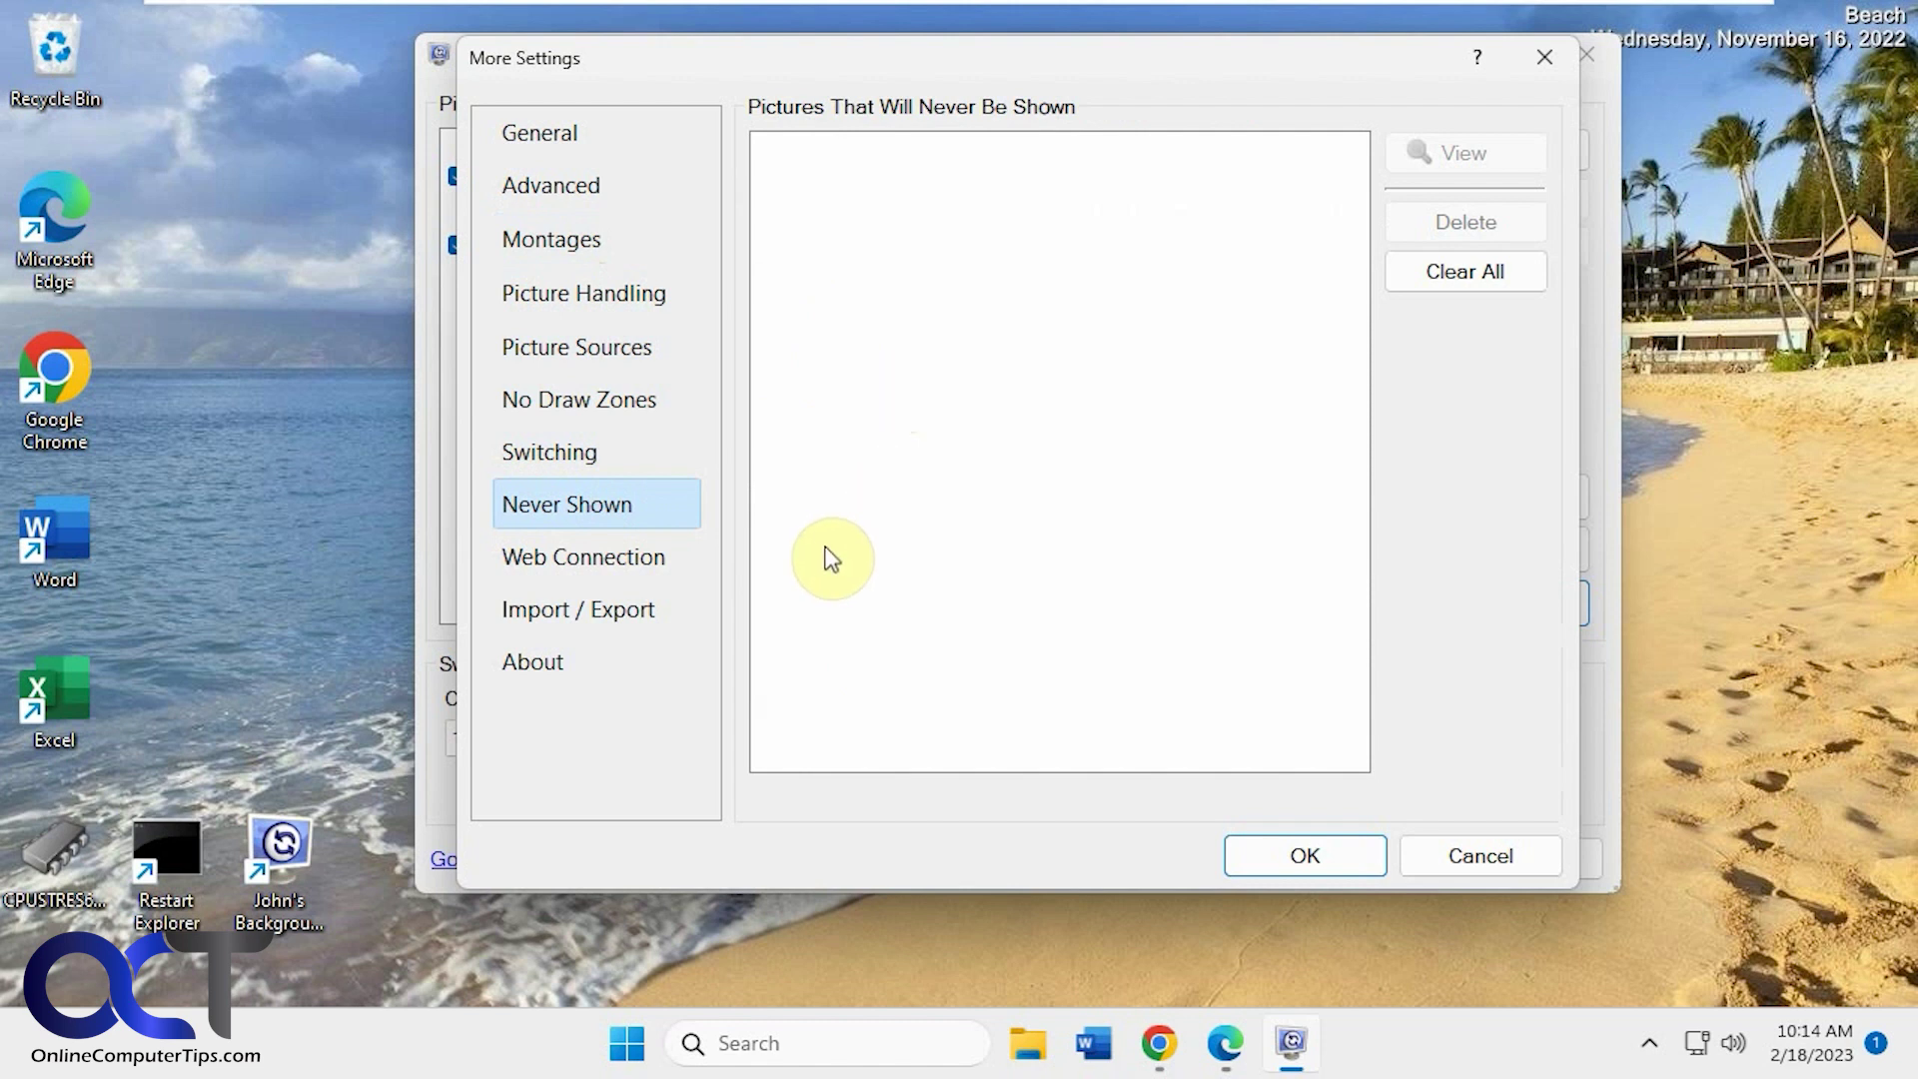
pyautogui.click(641, 562)
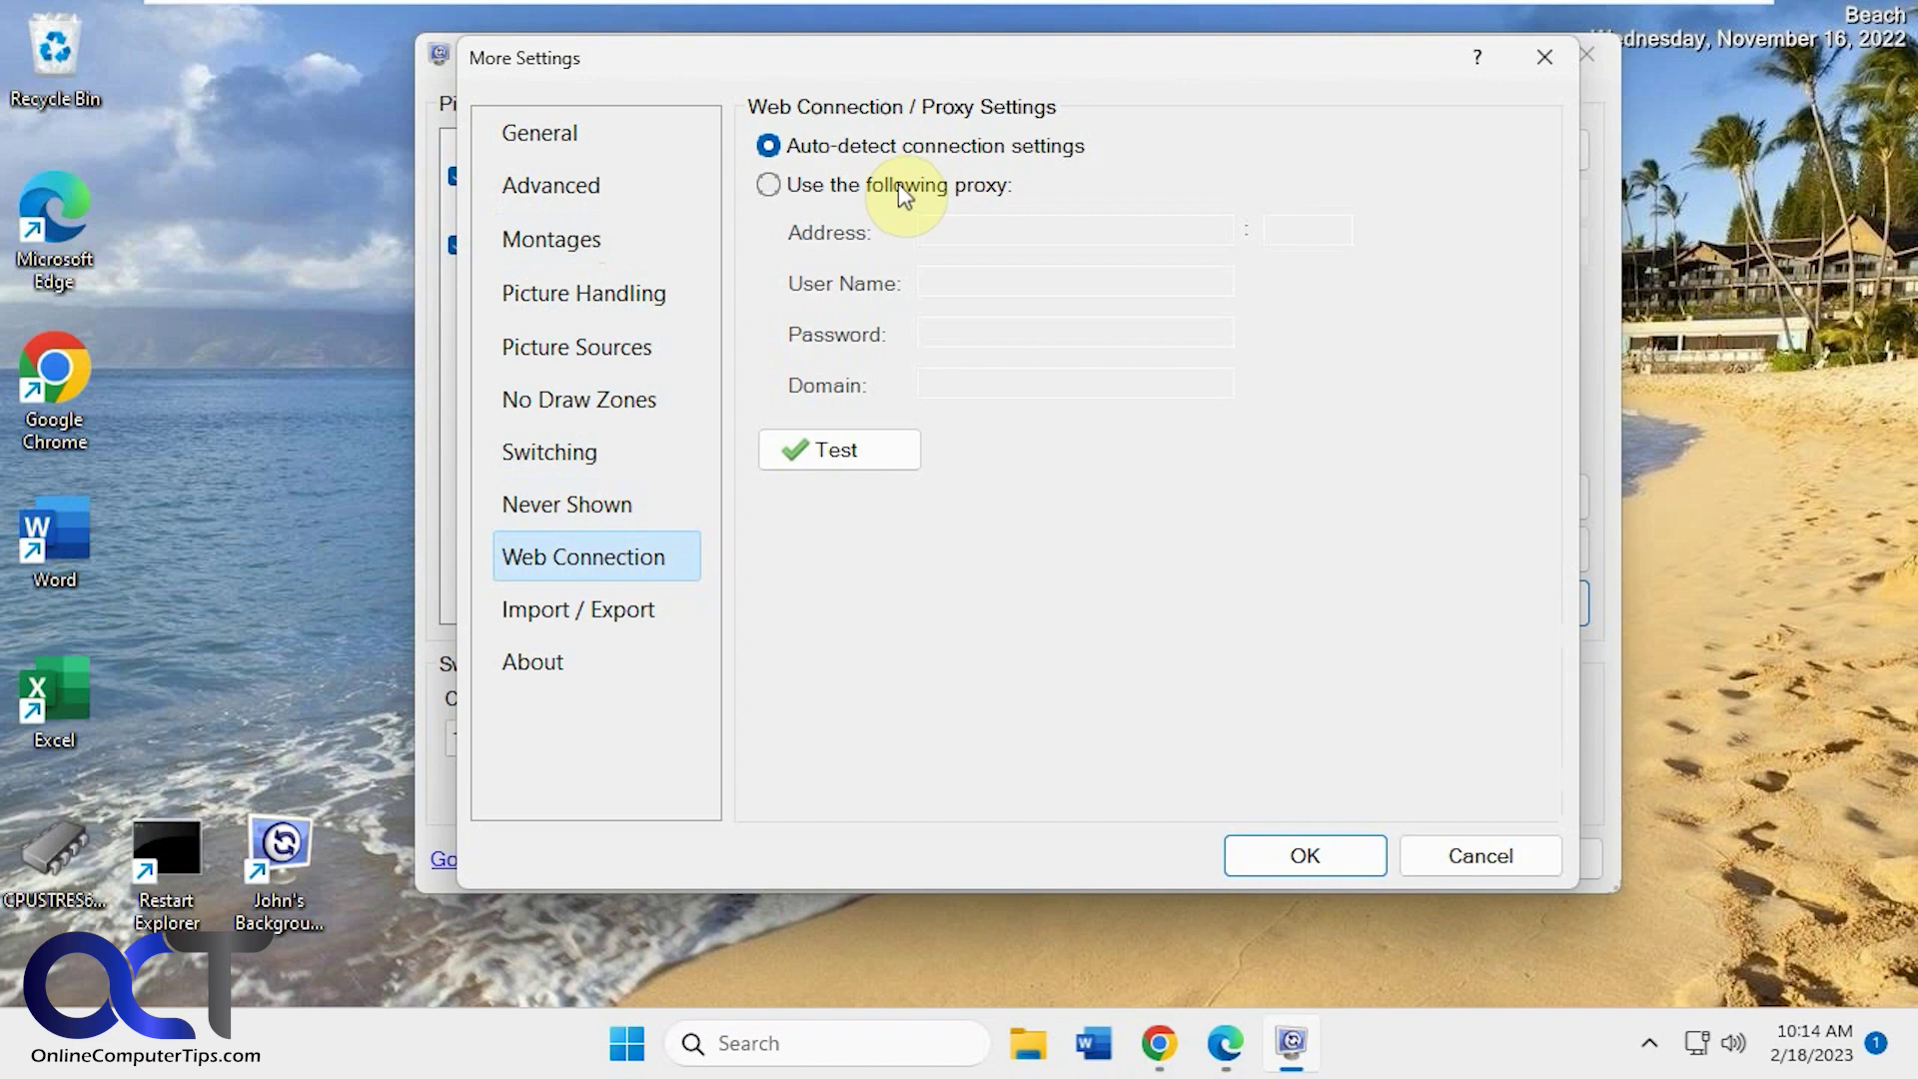
pyautogui.click(617, 611)
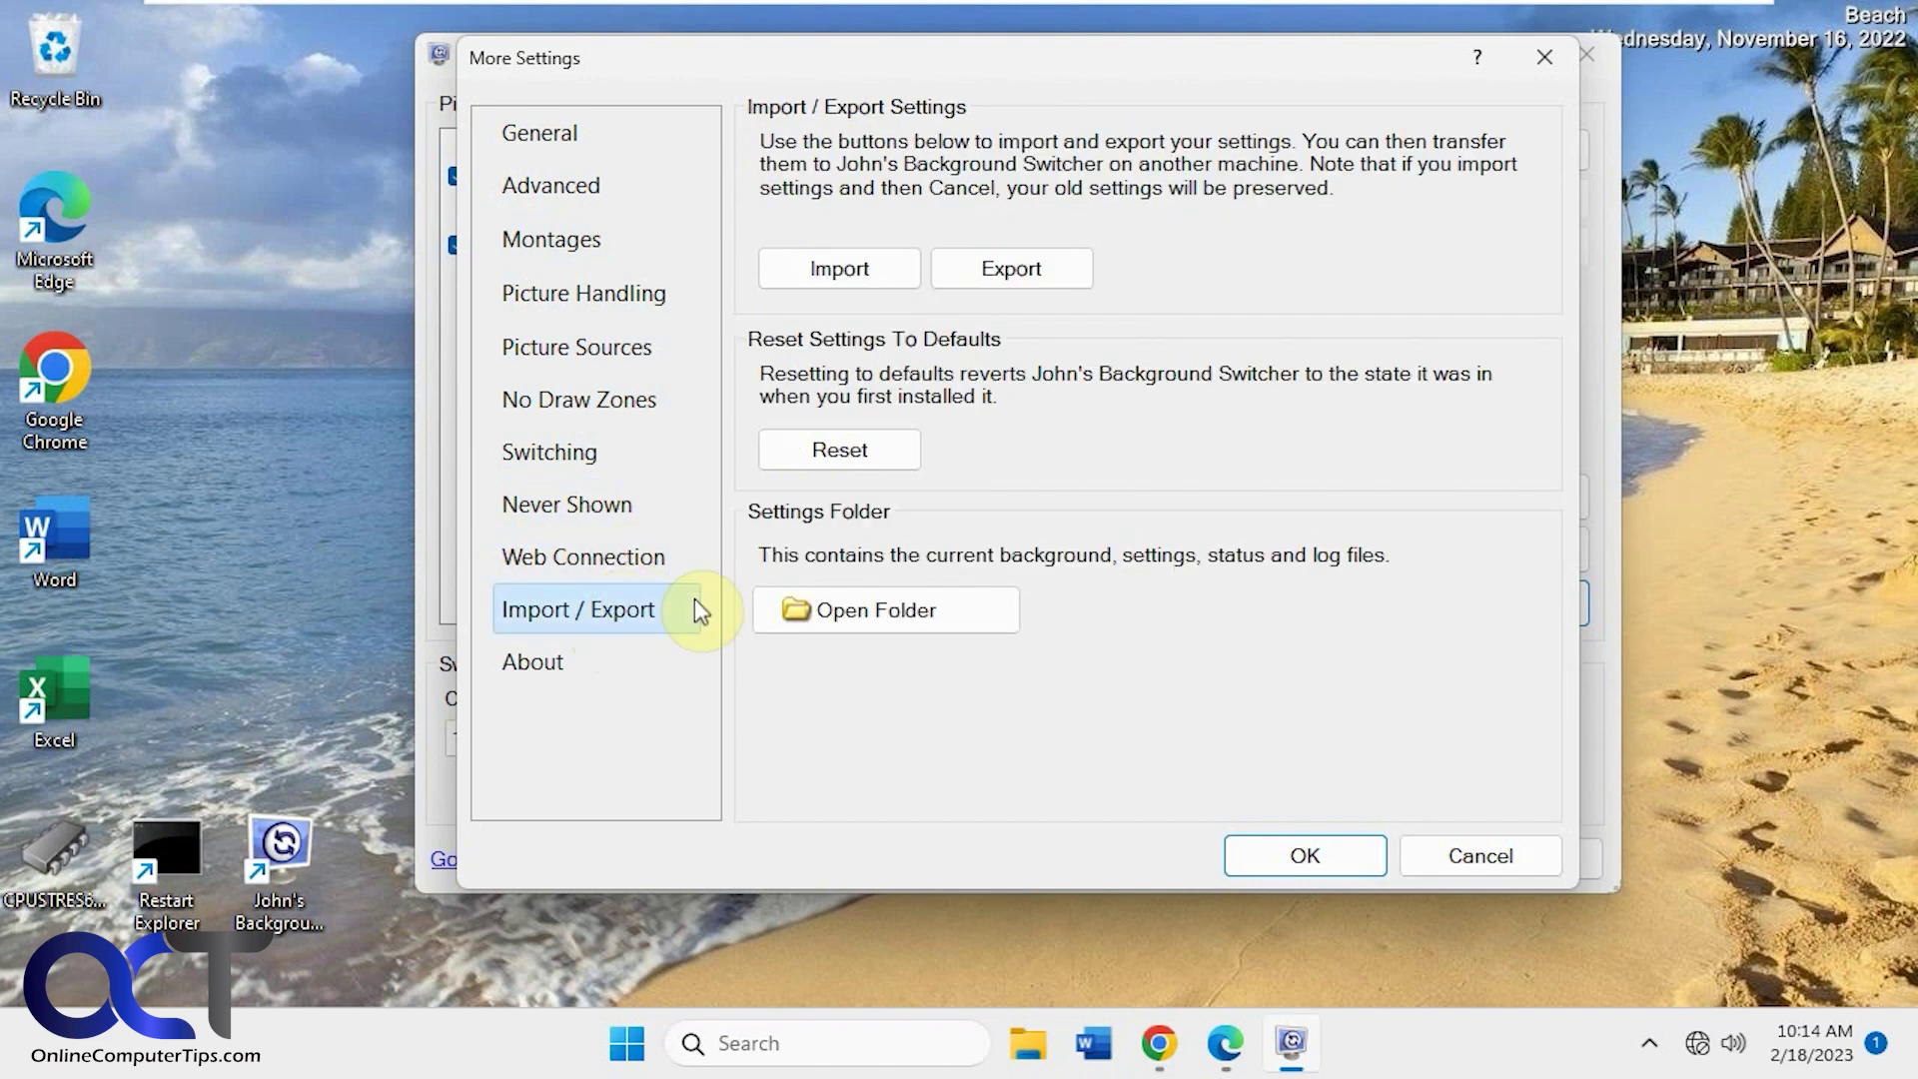
pyautogui.click(1459, 855)
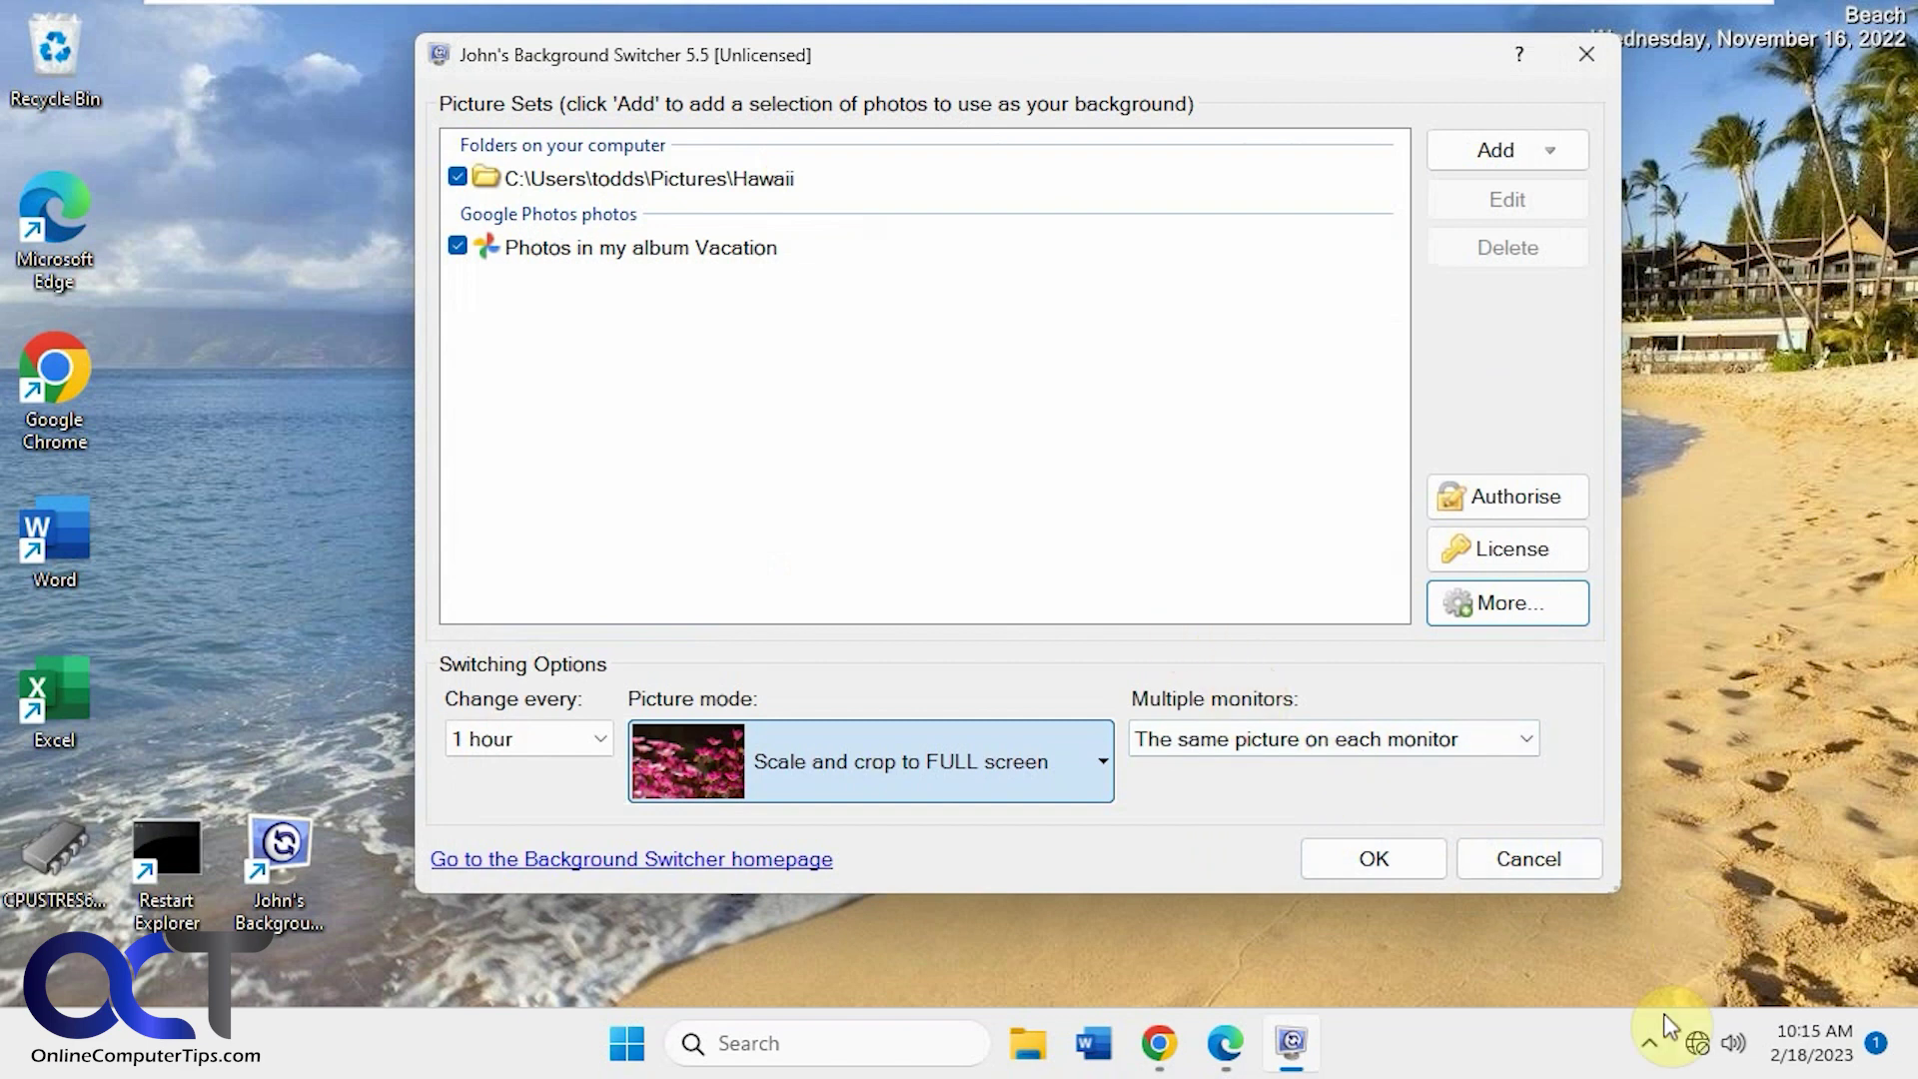
# - Accept the settings with OK, then view the current Beach wallpaper full-size and close it
pyautogui.click(1651, 1042)
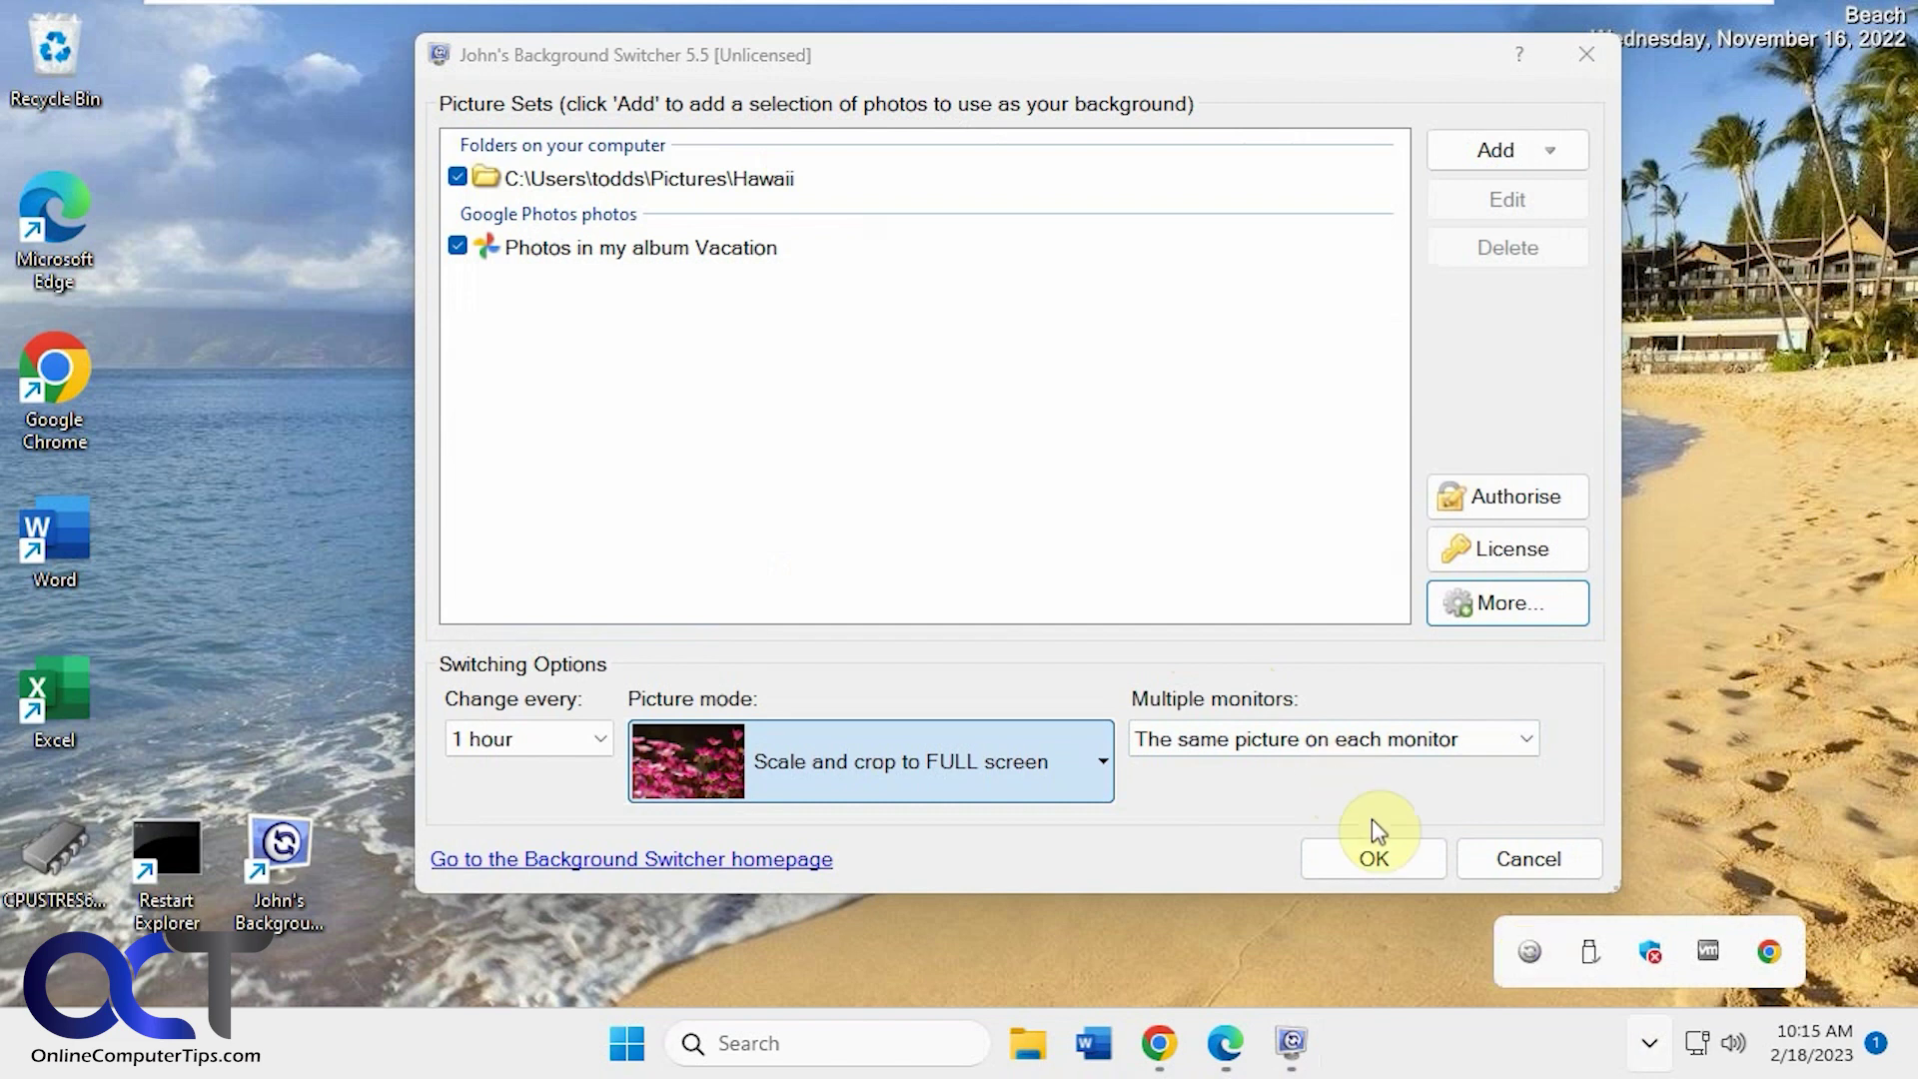
pyautogui.click(1377, 858)
pyautogui.rightClick(1530, 951)
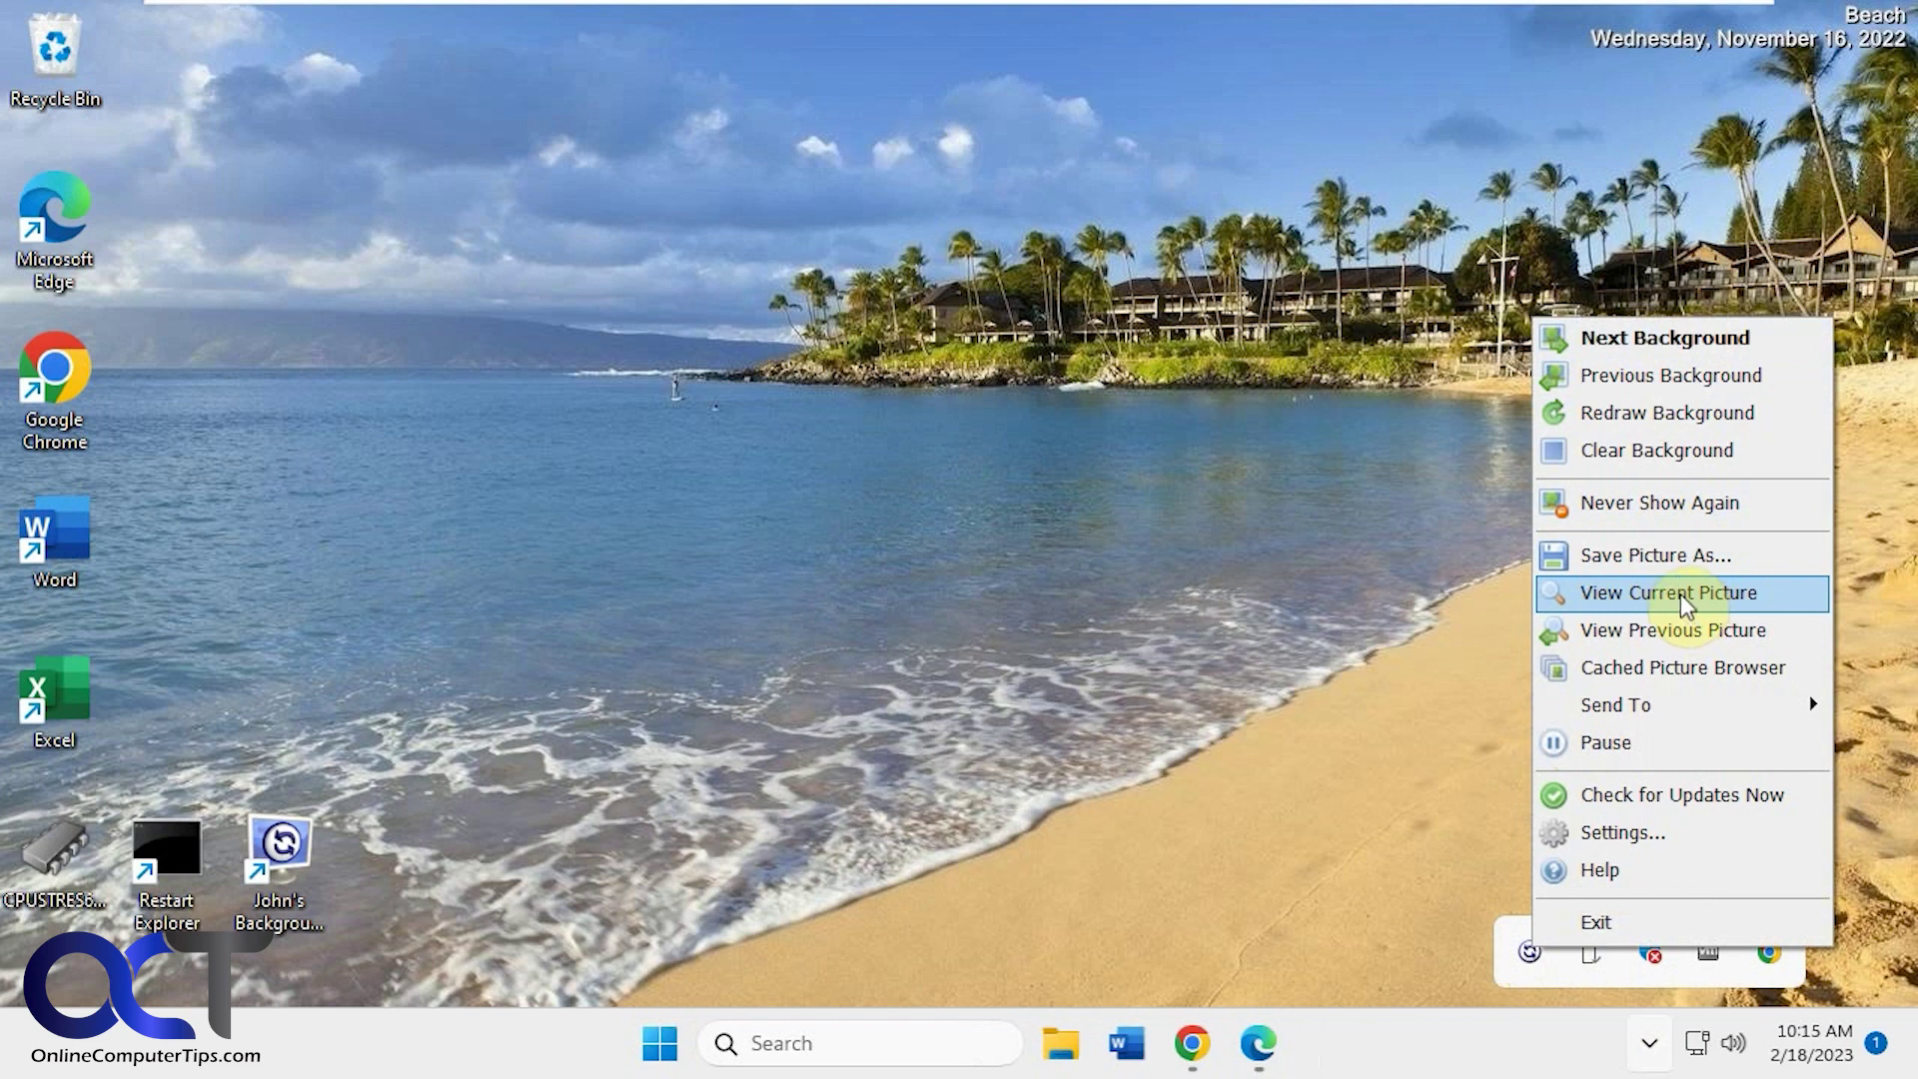
pyautogui.click(1691, 600)
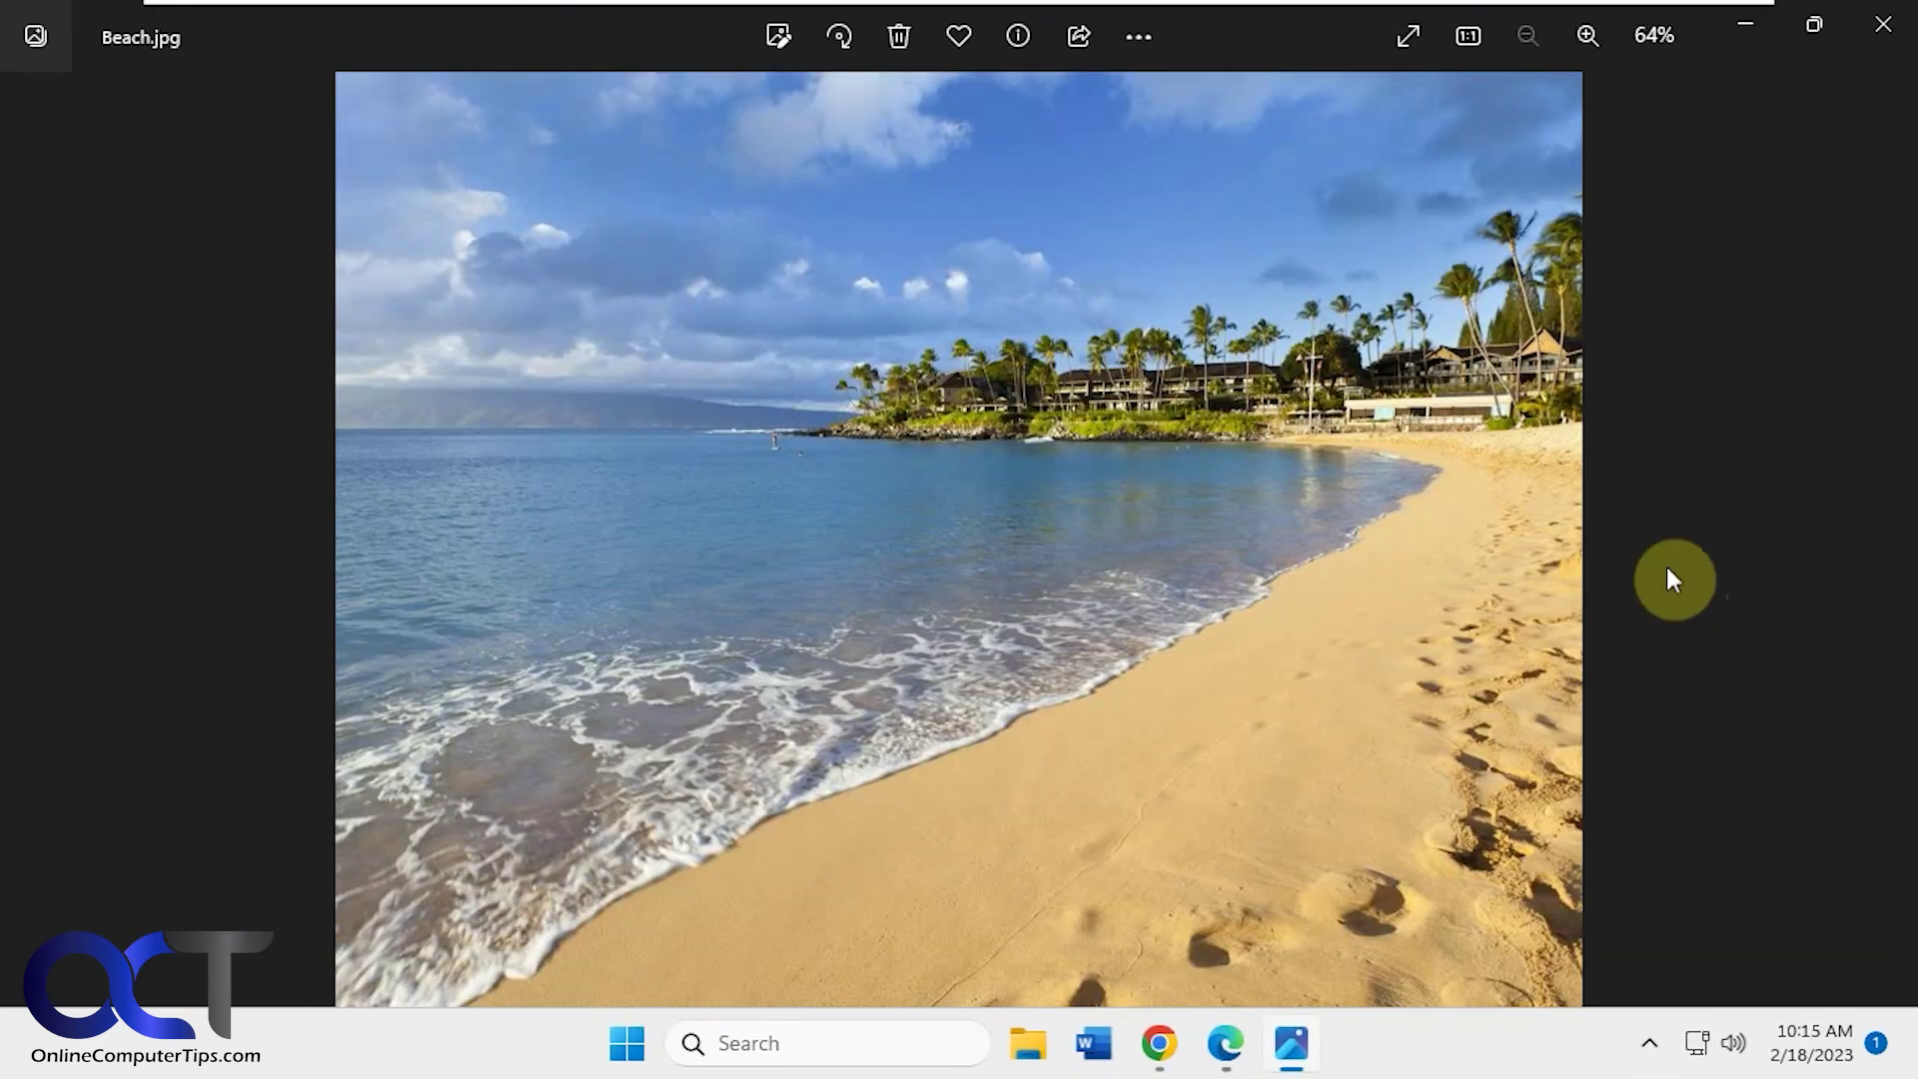
pyautogui.click(1883, 24)
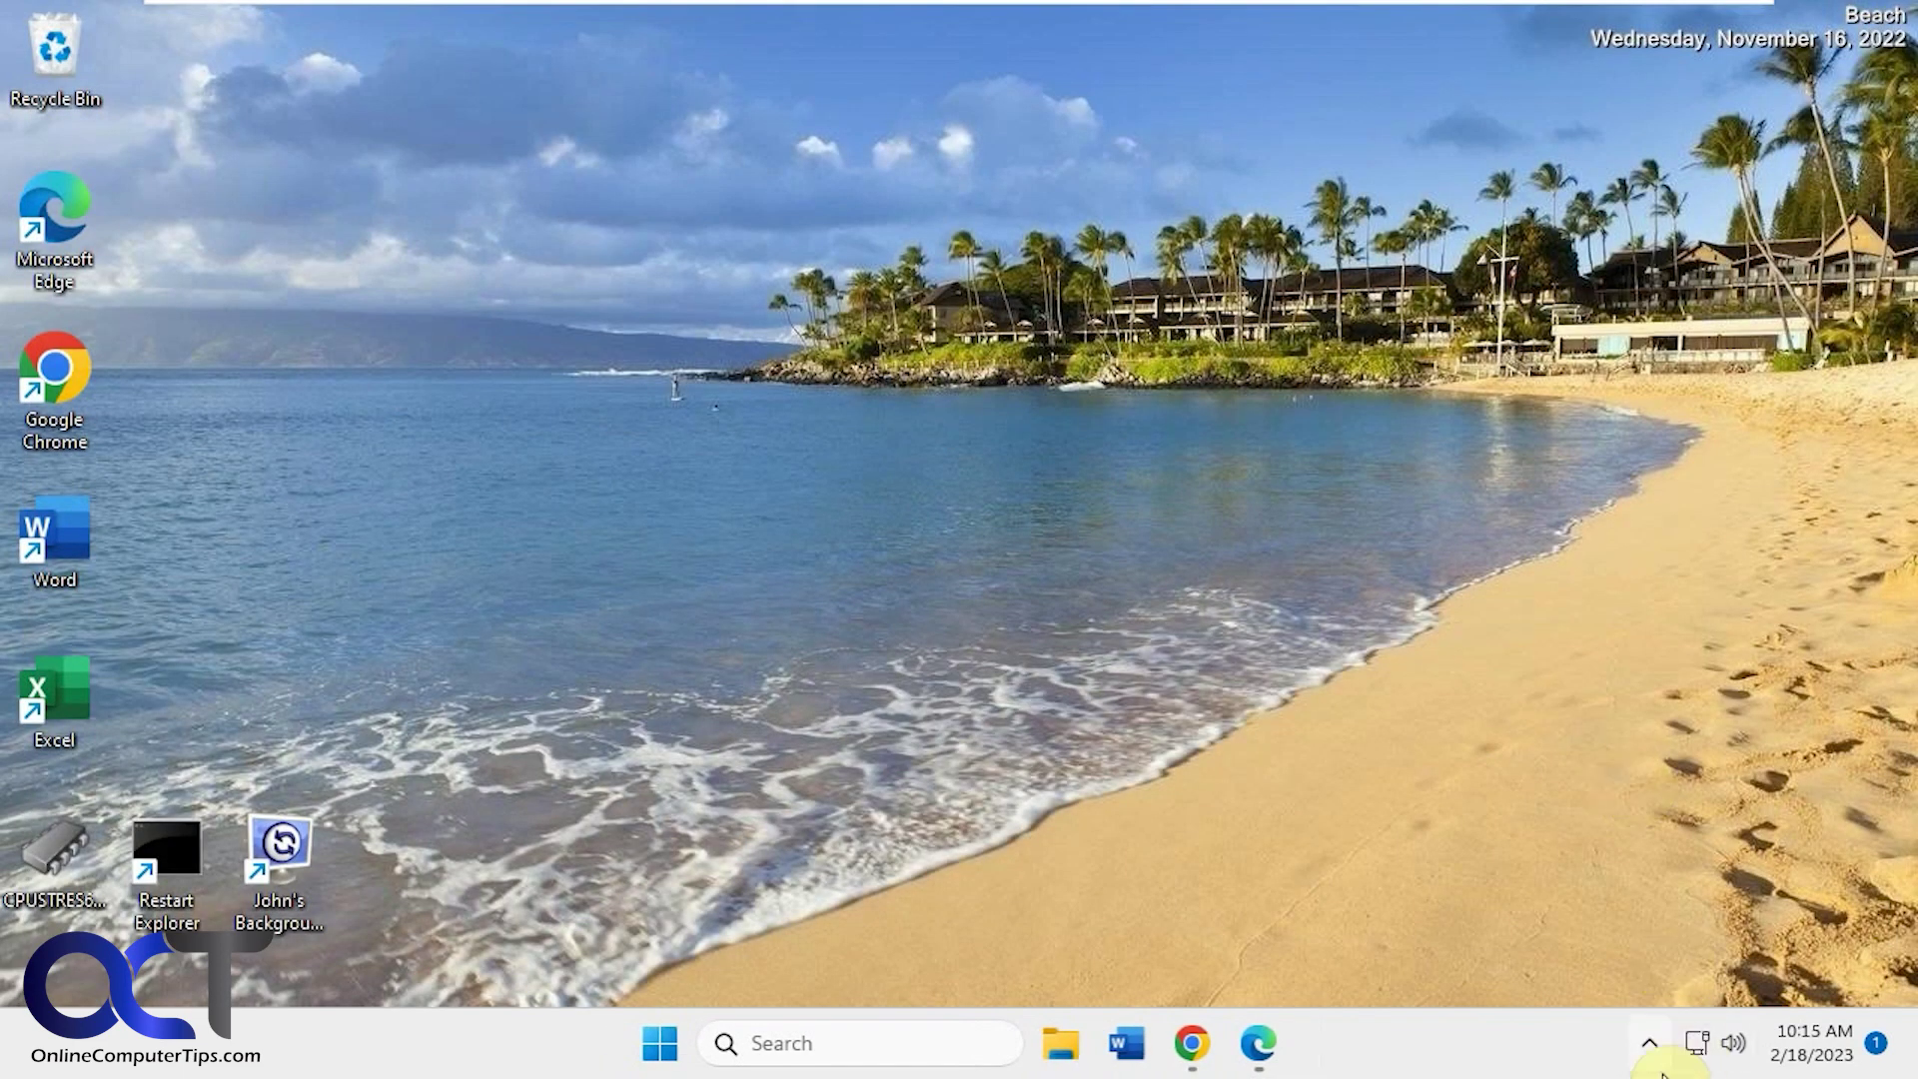
# - Use the tray menu's Next Background to switch the wallpaper to Beach2
pyautogui.click(1650, 1048)
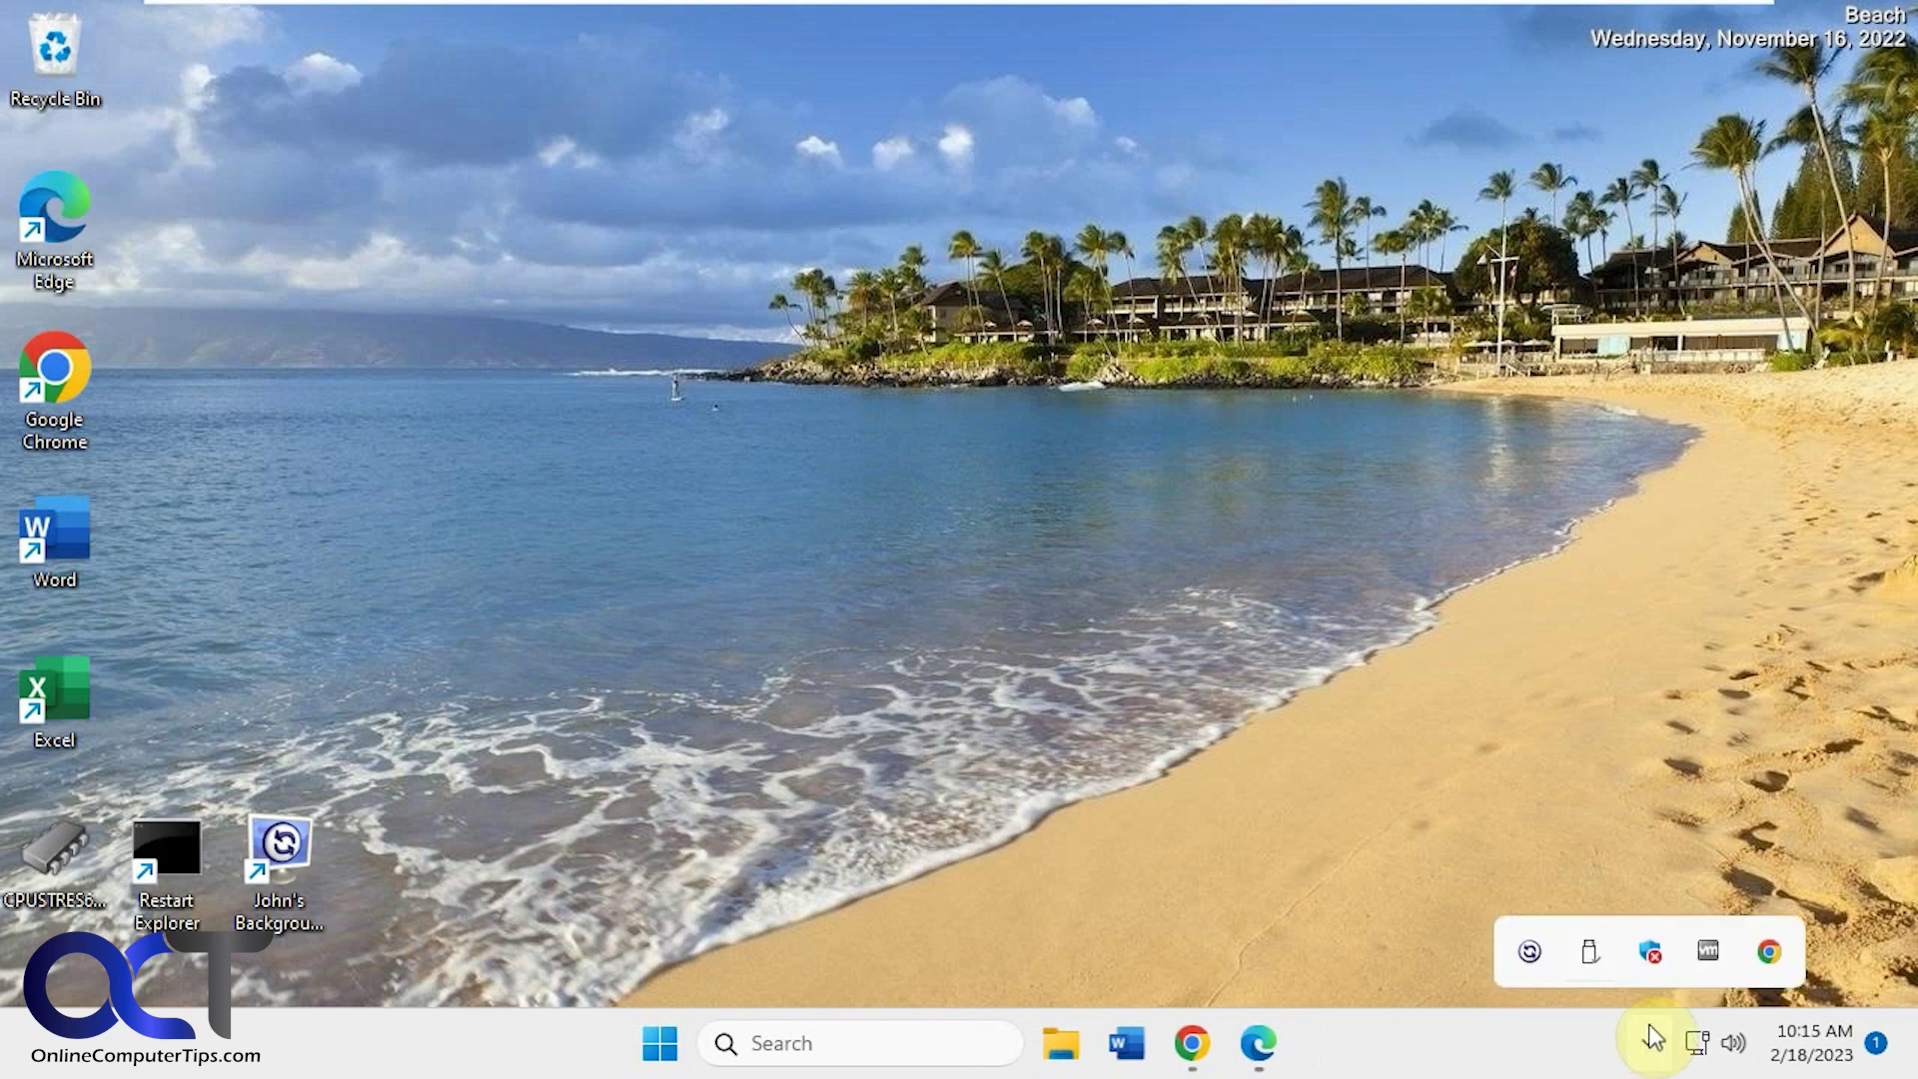
pyautogui.rightClick(1530, 953)
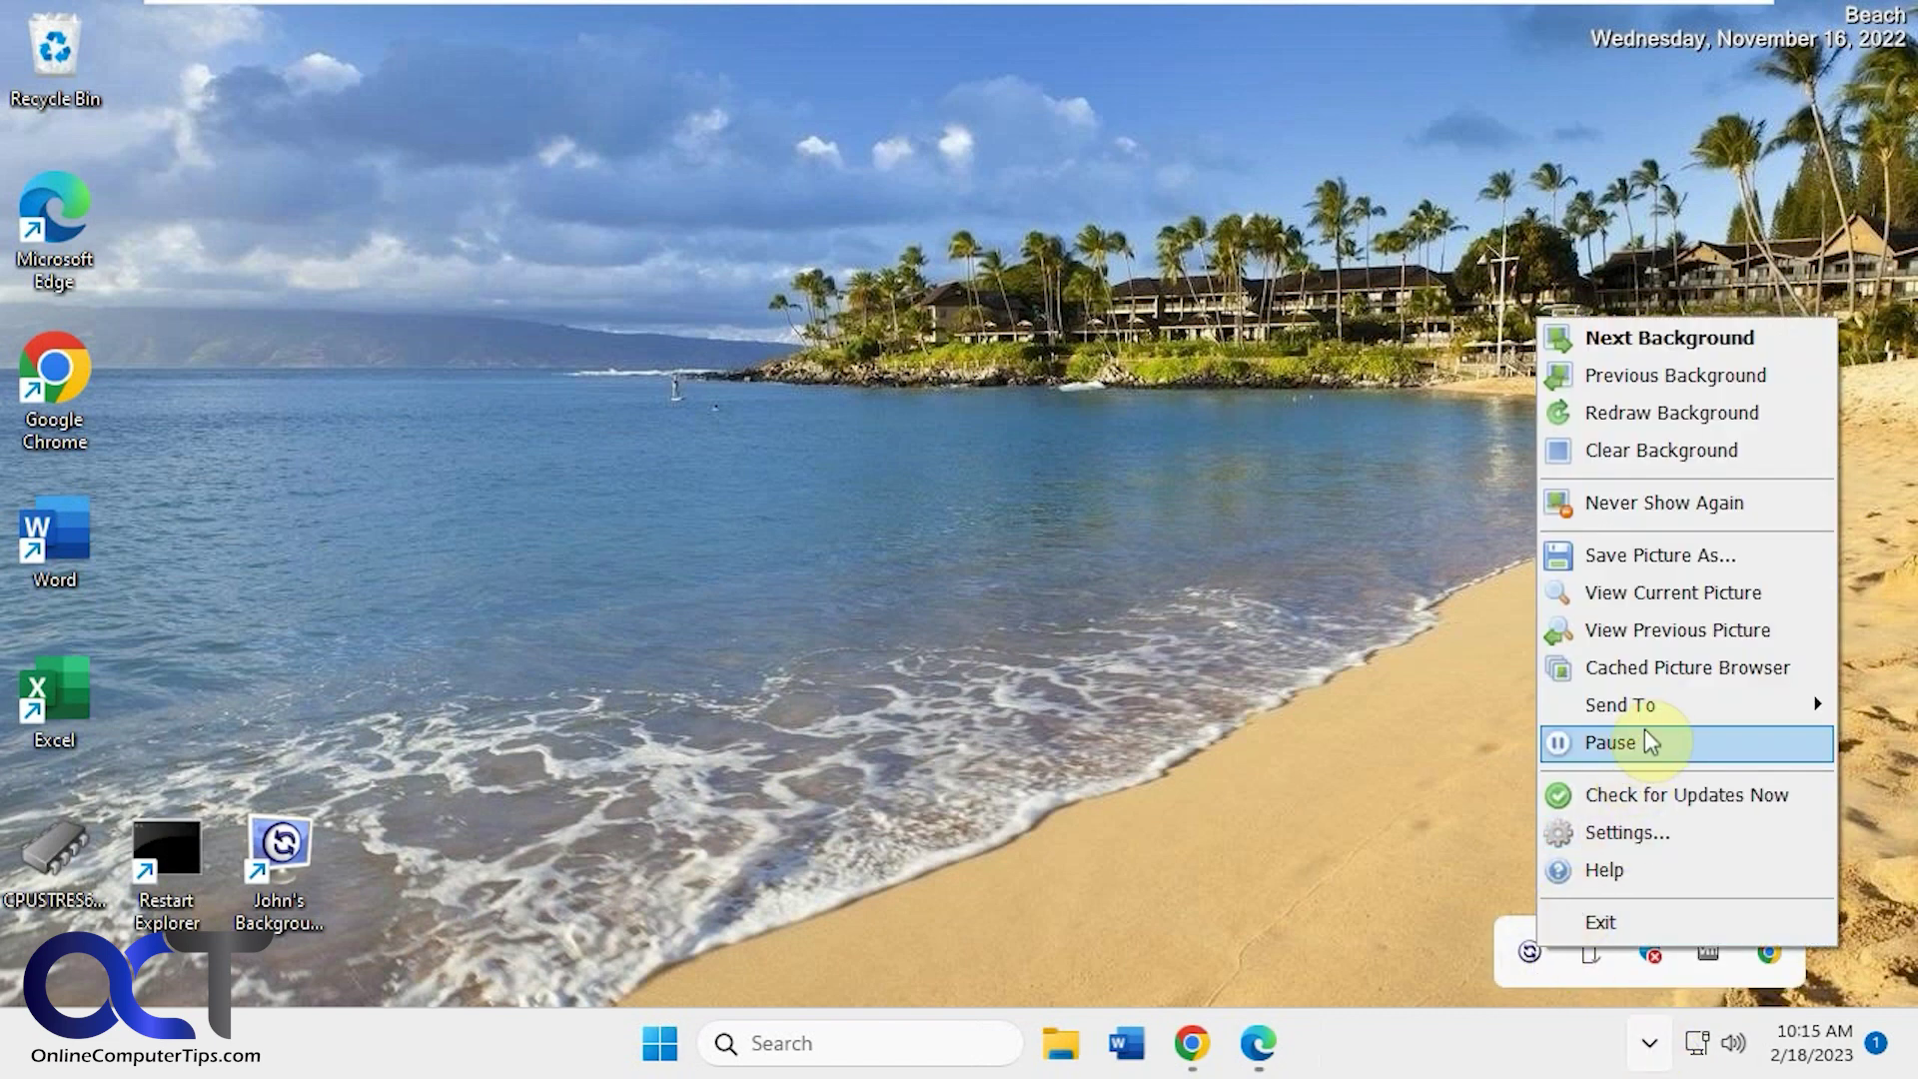
pyautogui.moveTo(1657, 706)
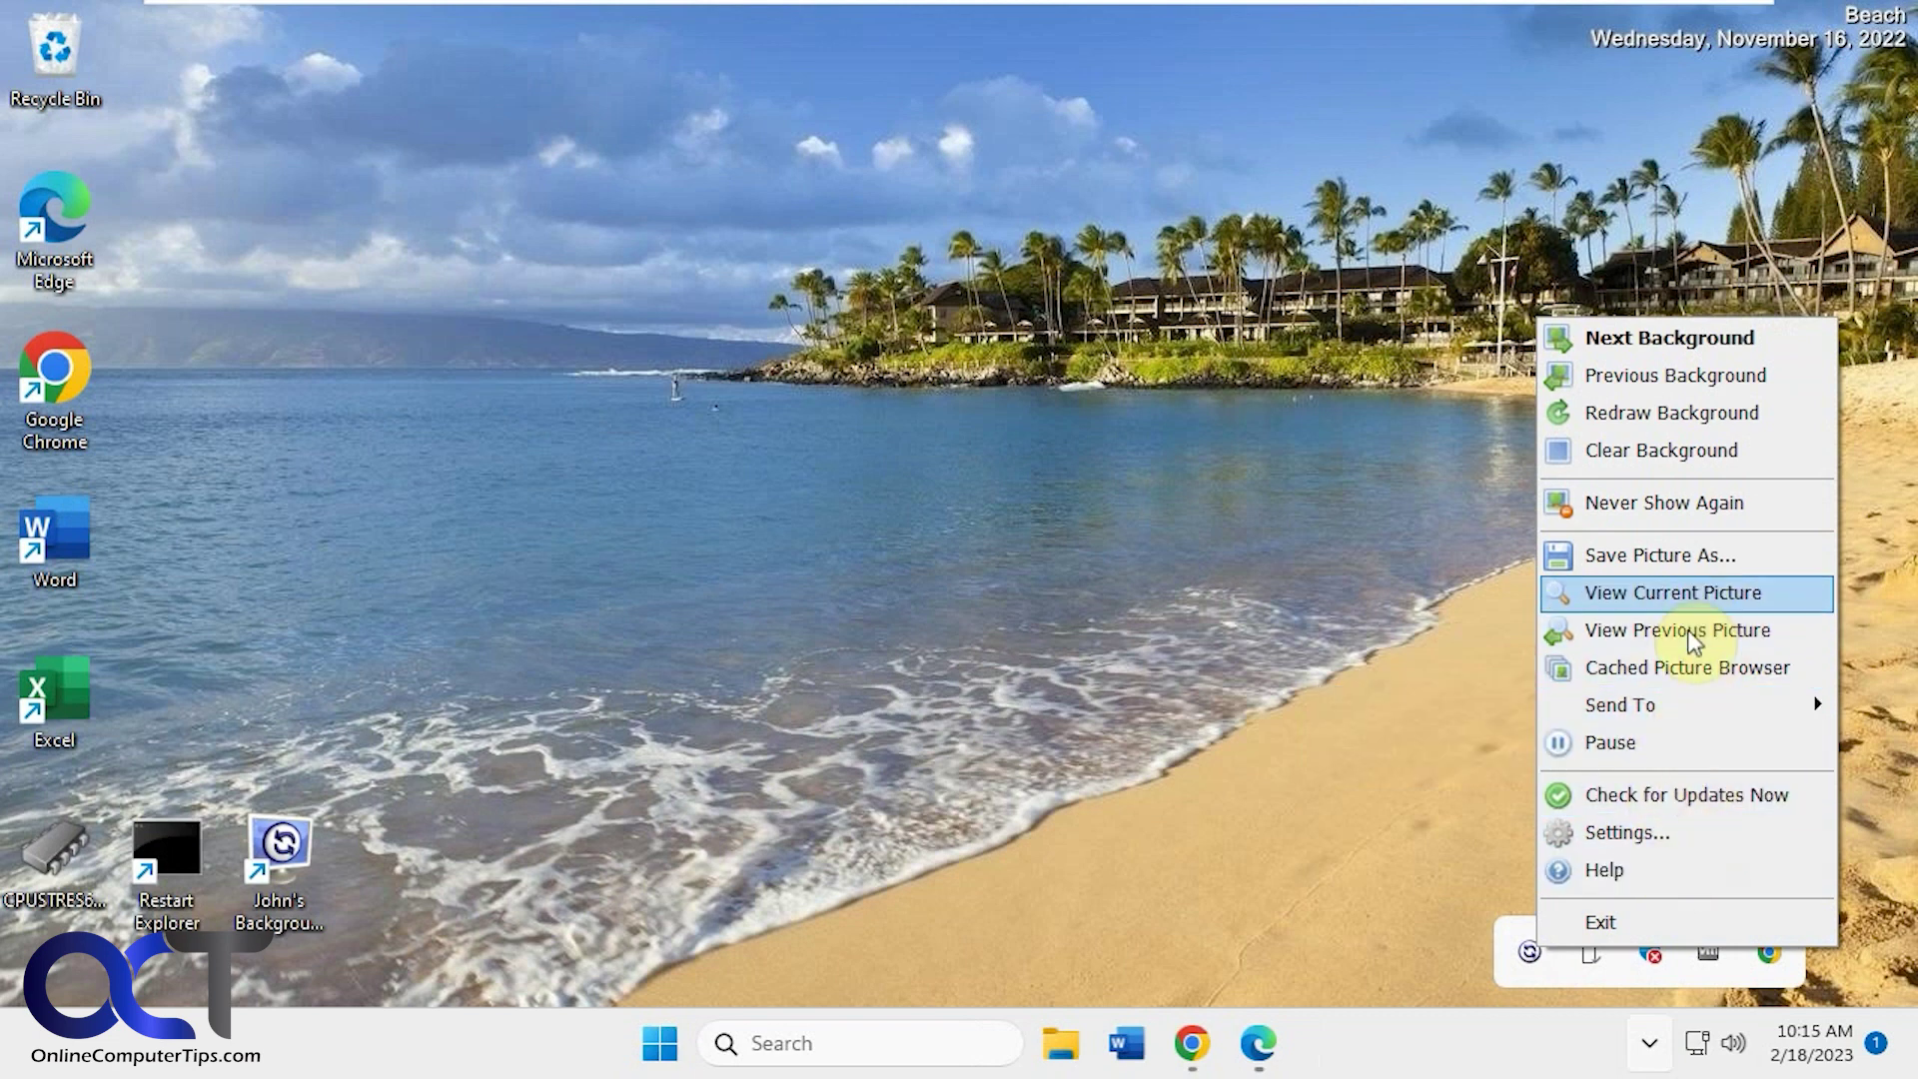
pyautogui.click(1686, 347)
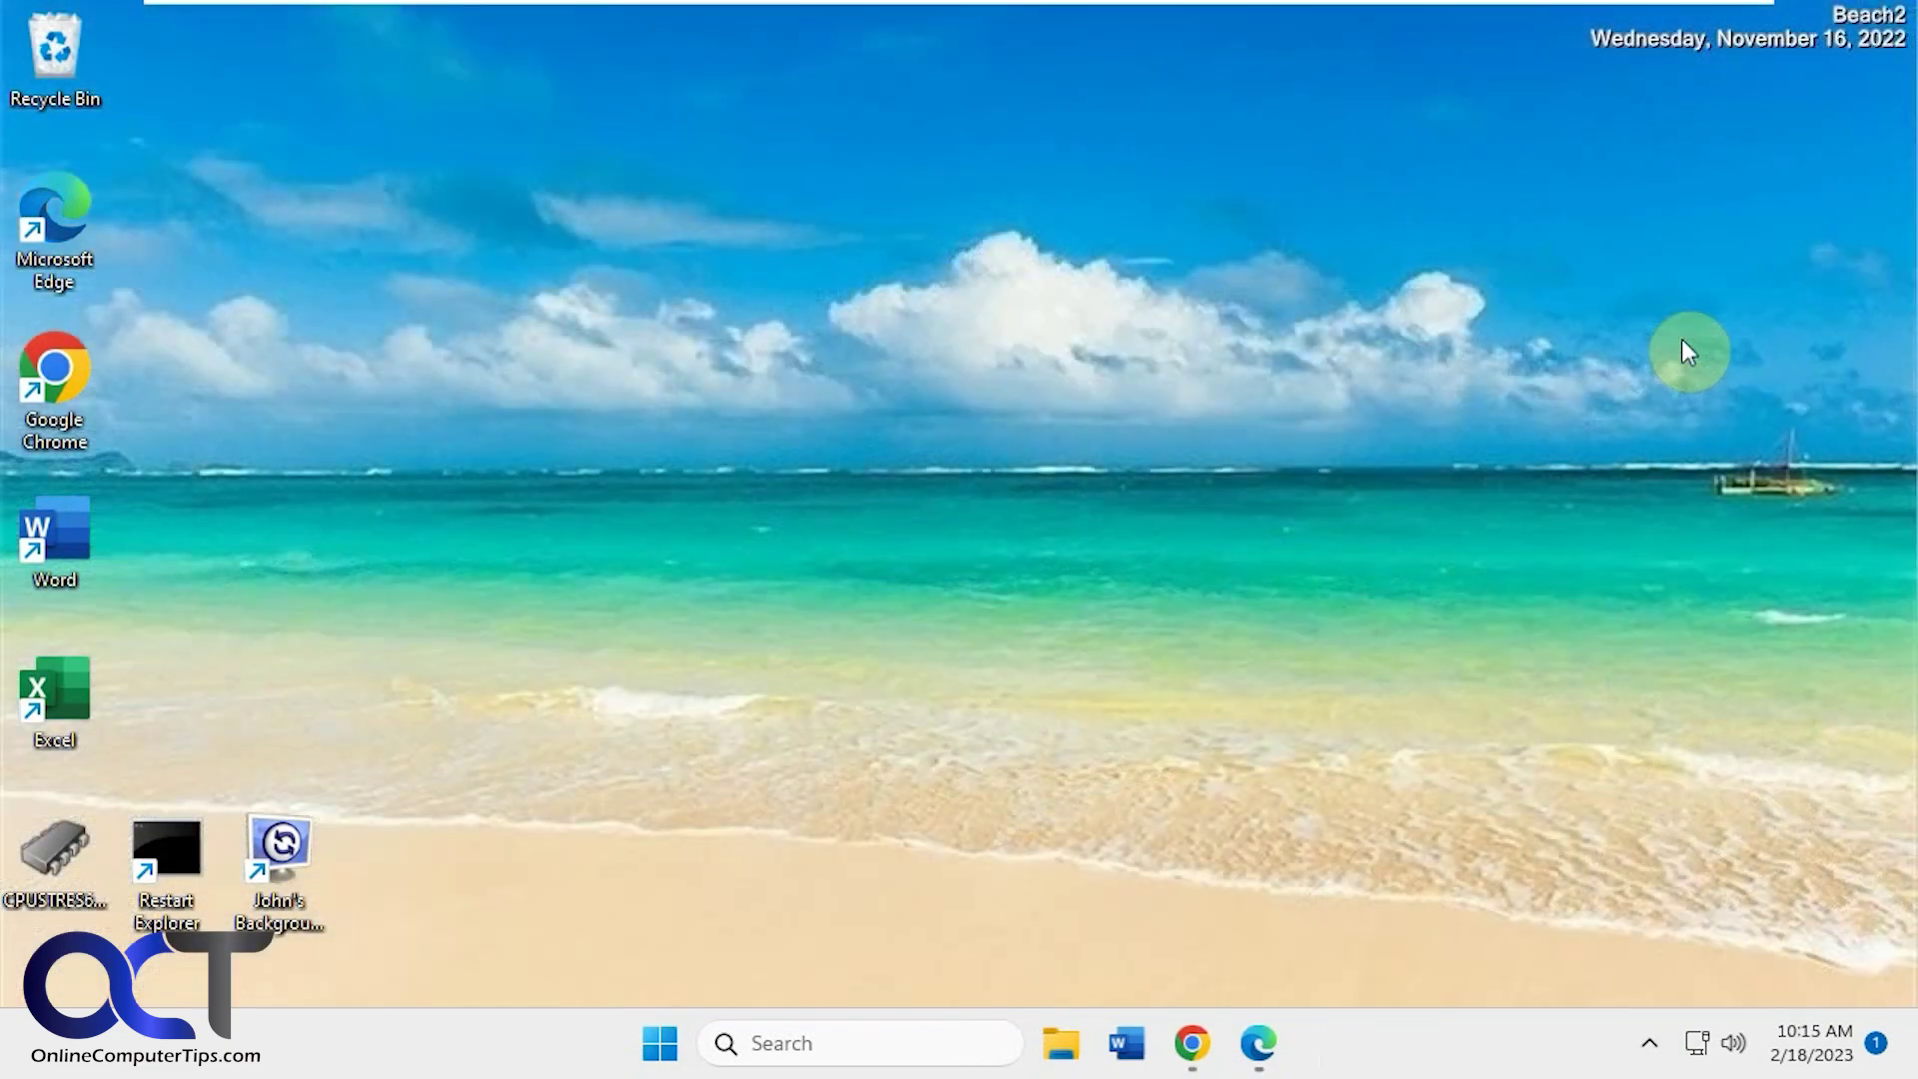
pyautogui.click(1651, 1045)
# - Set the picture mode to 'Create a polaroid pile' and apply with OK
pyautogui.rightClick(1529, 954)
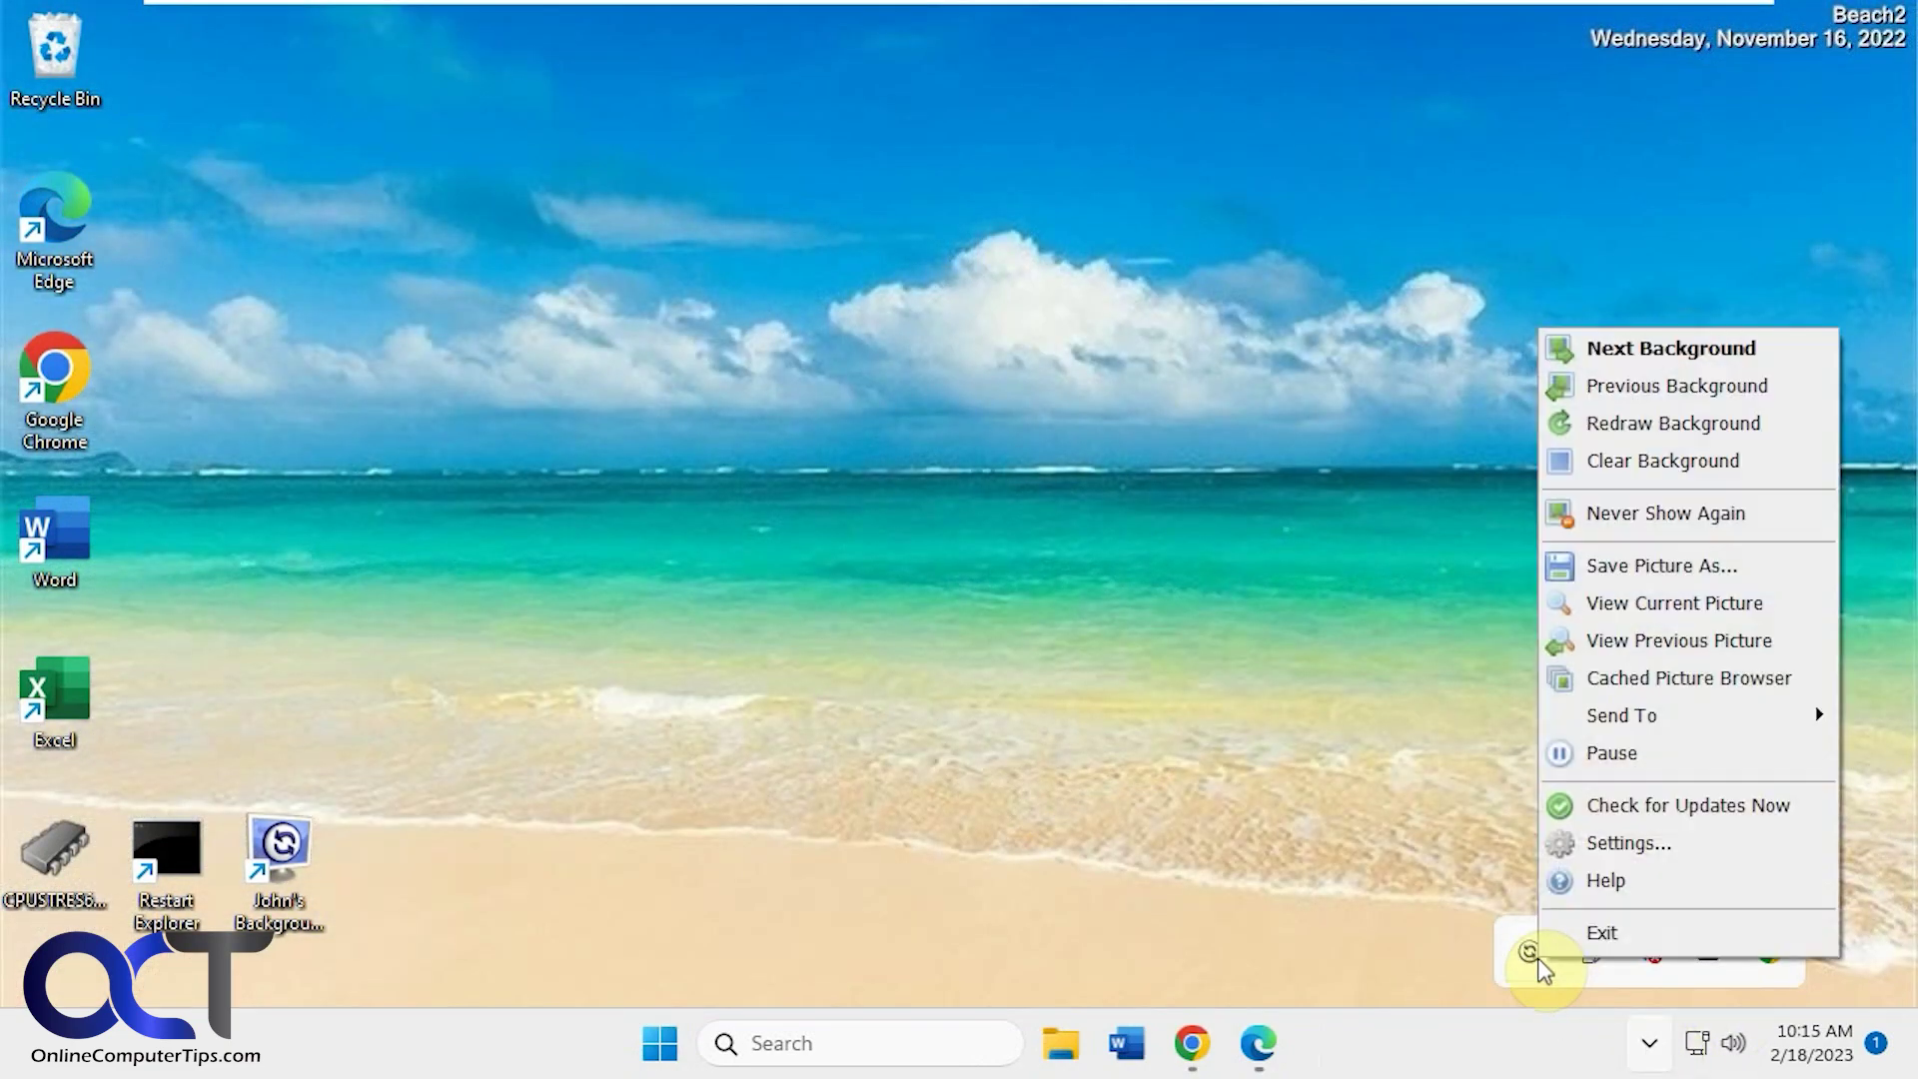
pyautogui.click(1628, 843)
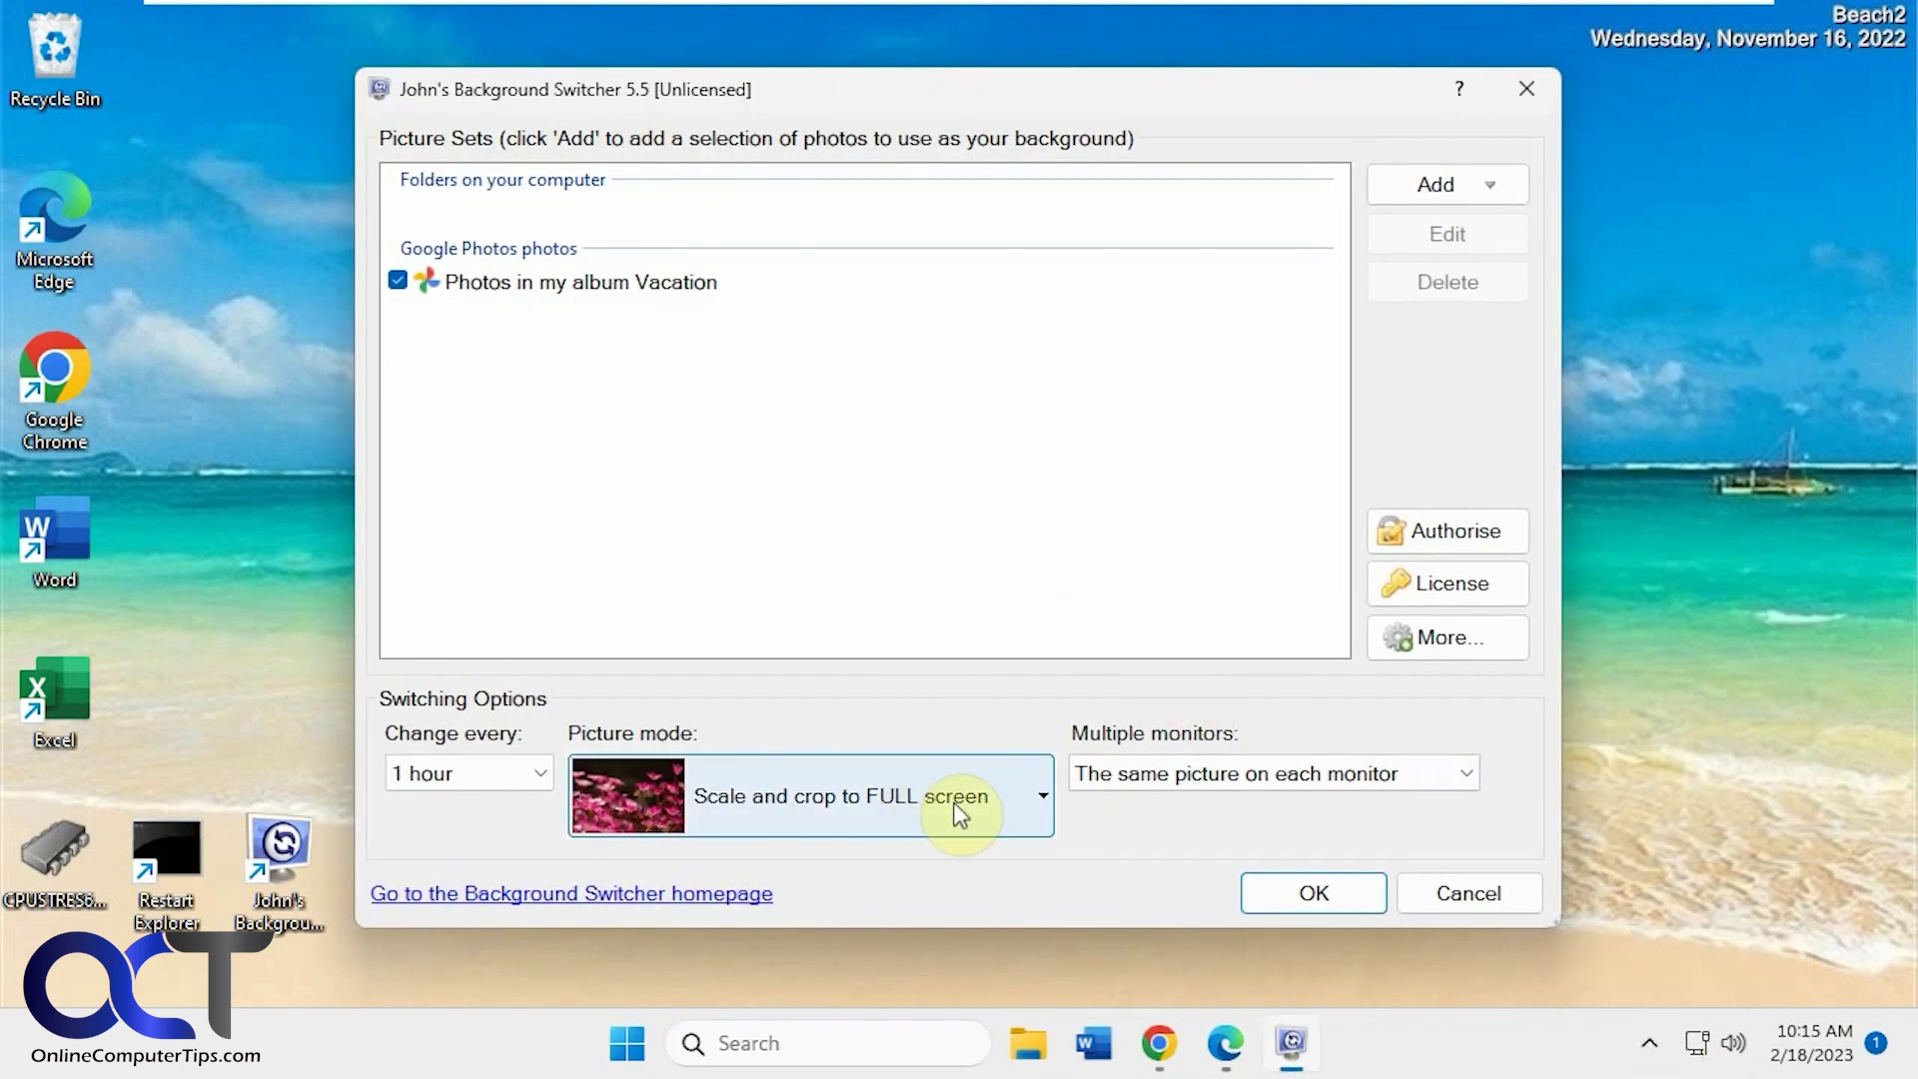
pyautogui.click(957, 797)
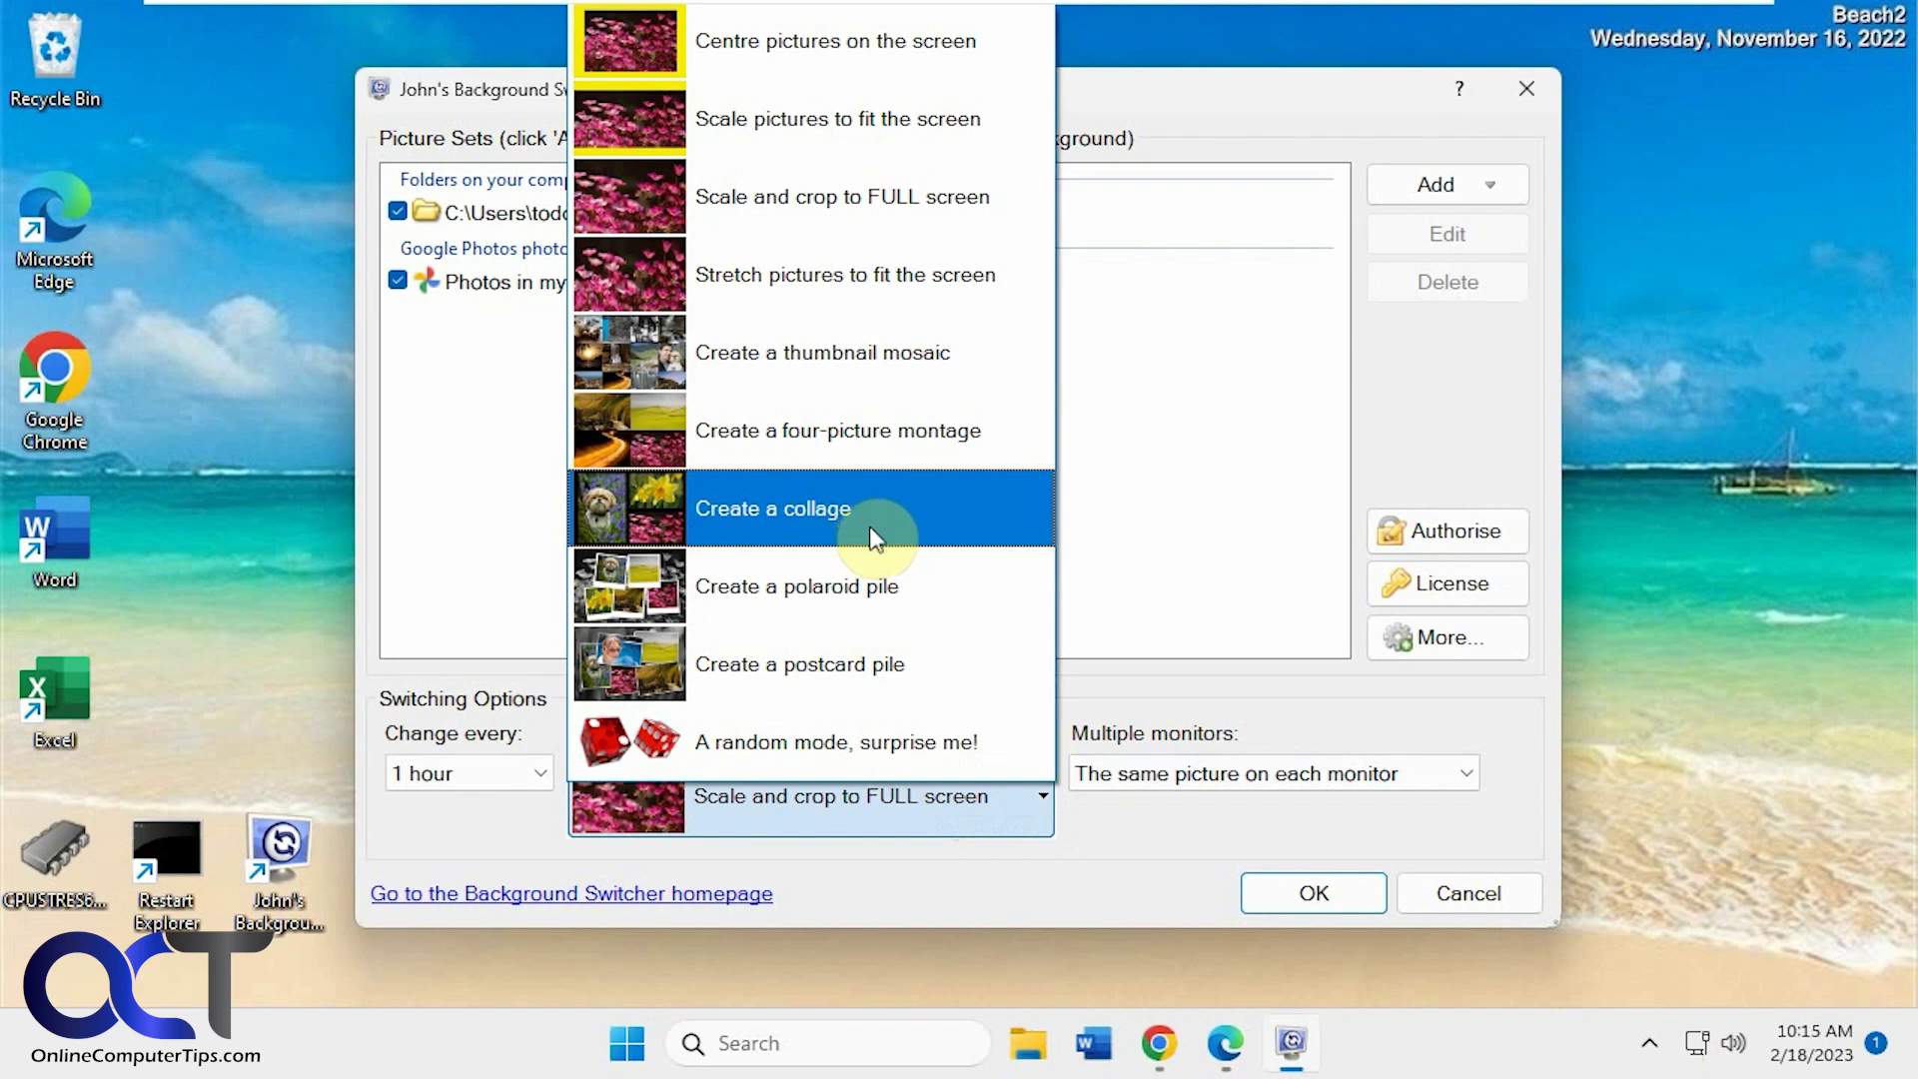
pyautogui.click(872, 592)
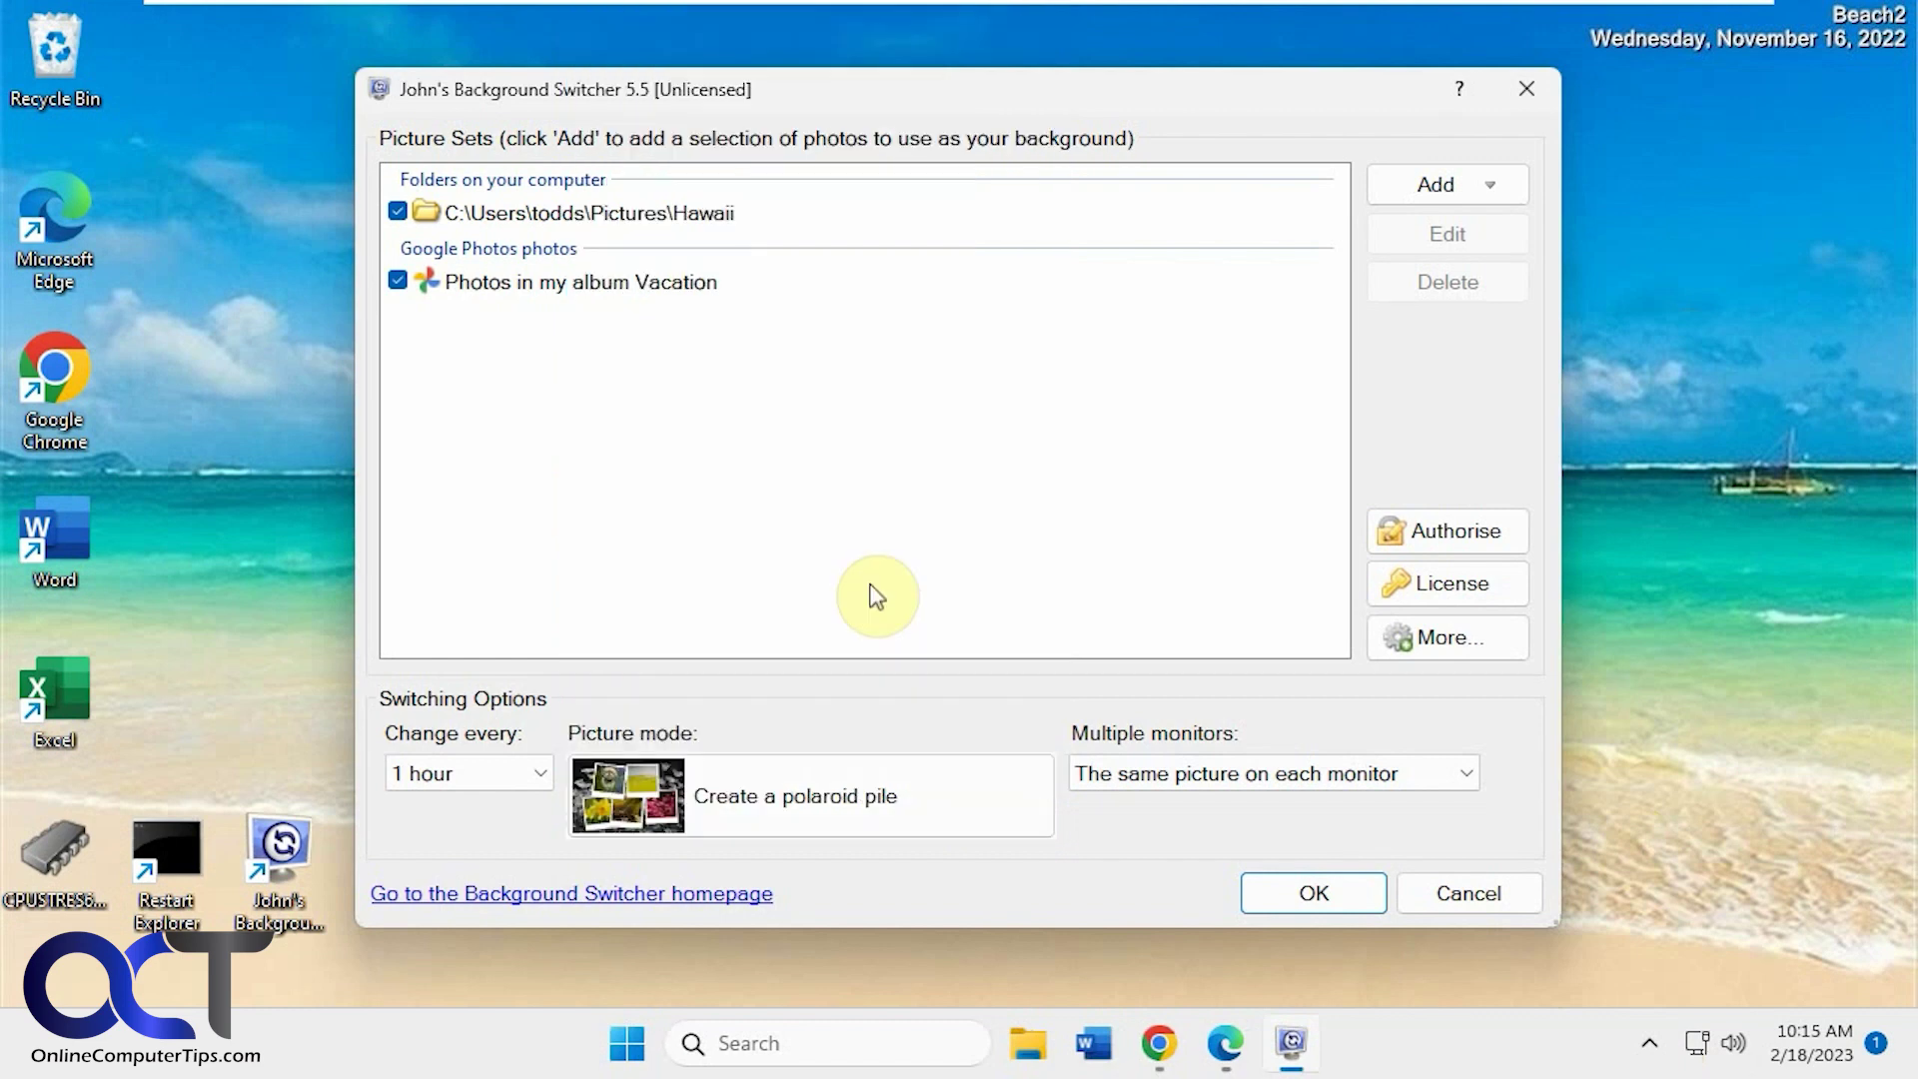
pyautogui.click(1309, 895)
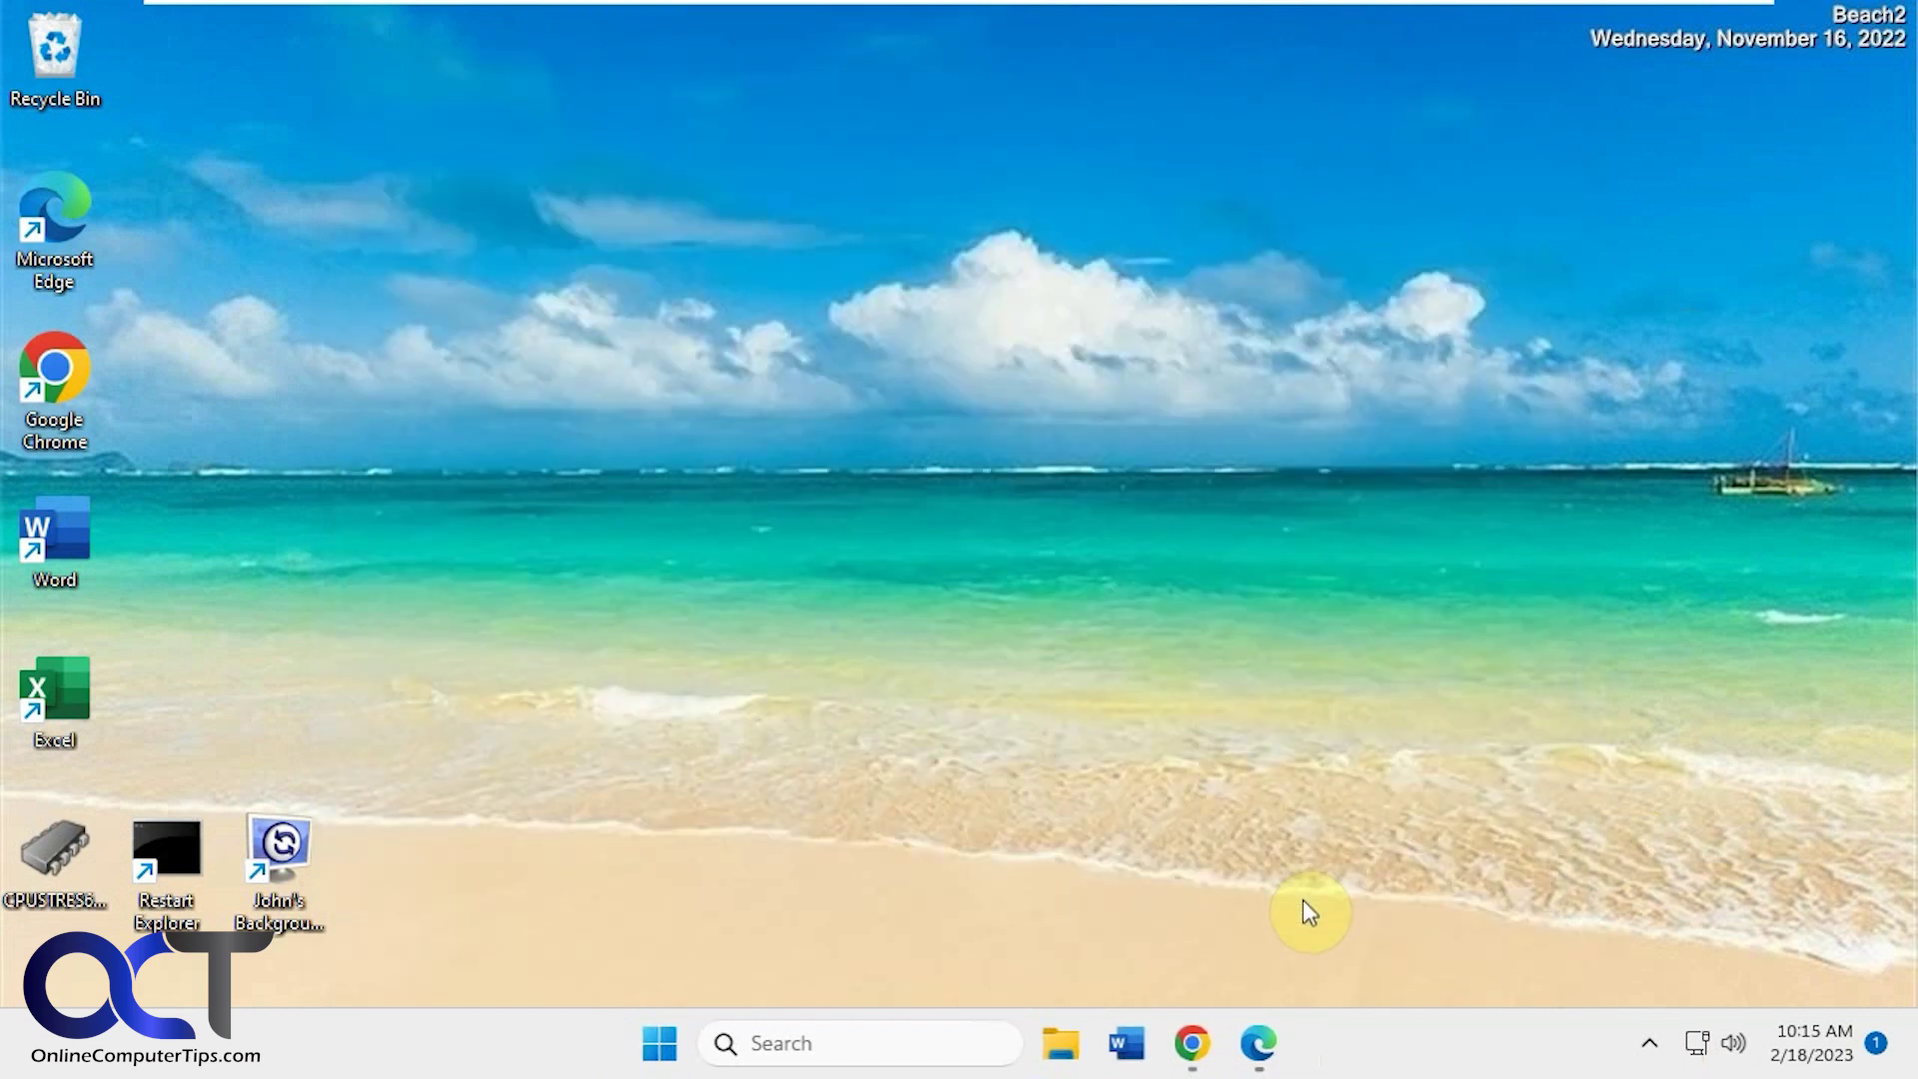
pyautogui.click(1654, 1046)
# - Advance to a polaroid pile of Boat trip, Beach6 and stork photos
pyautogui.rightClick(1532, 959)
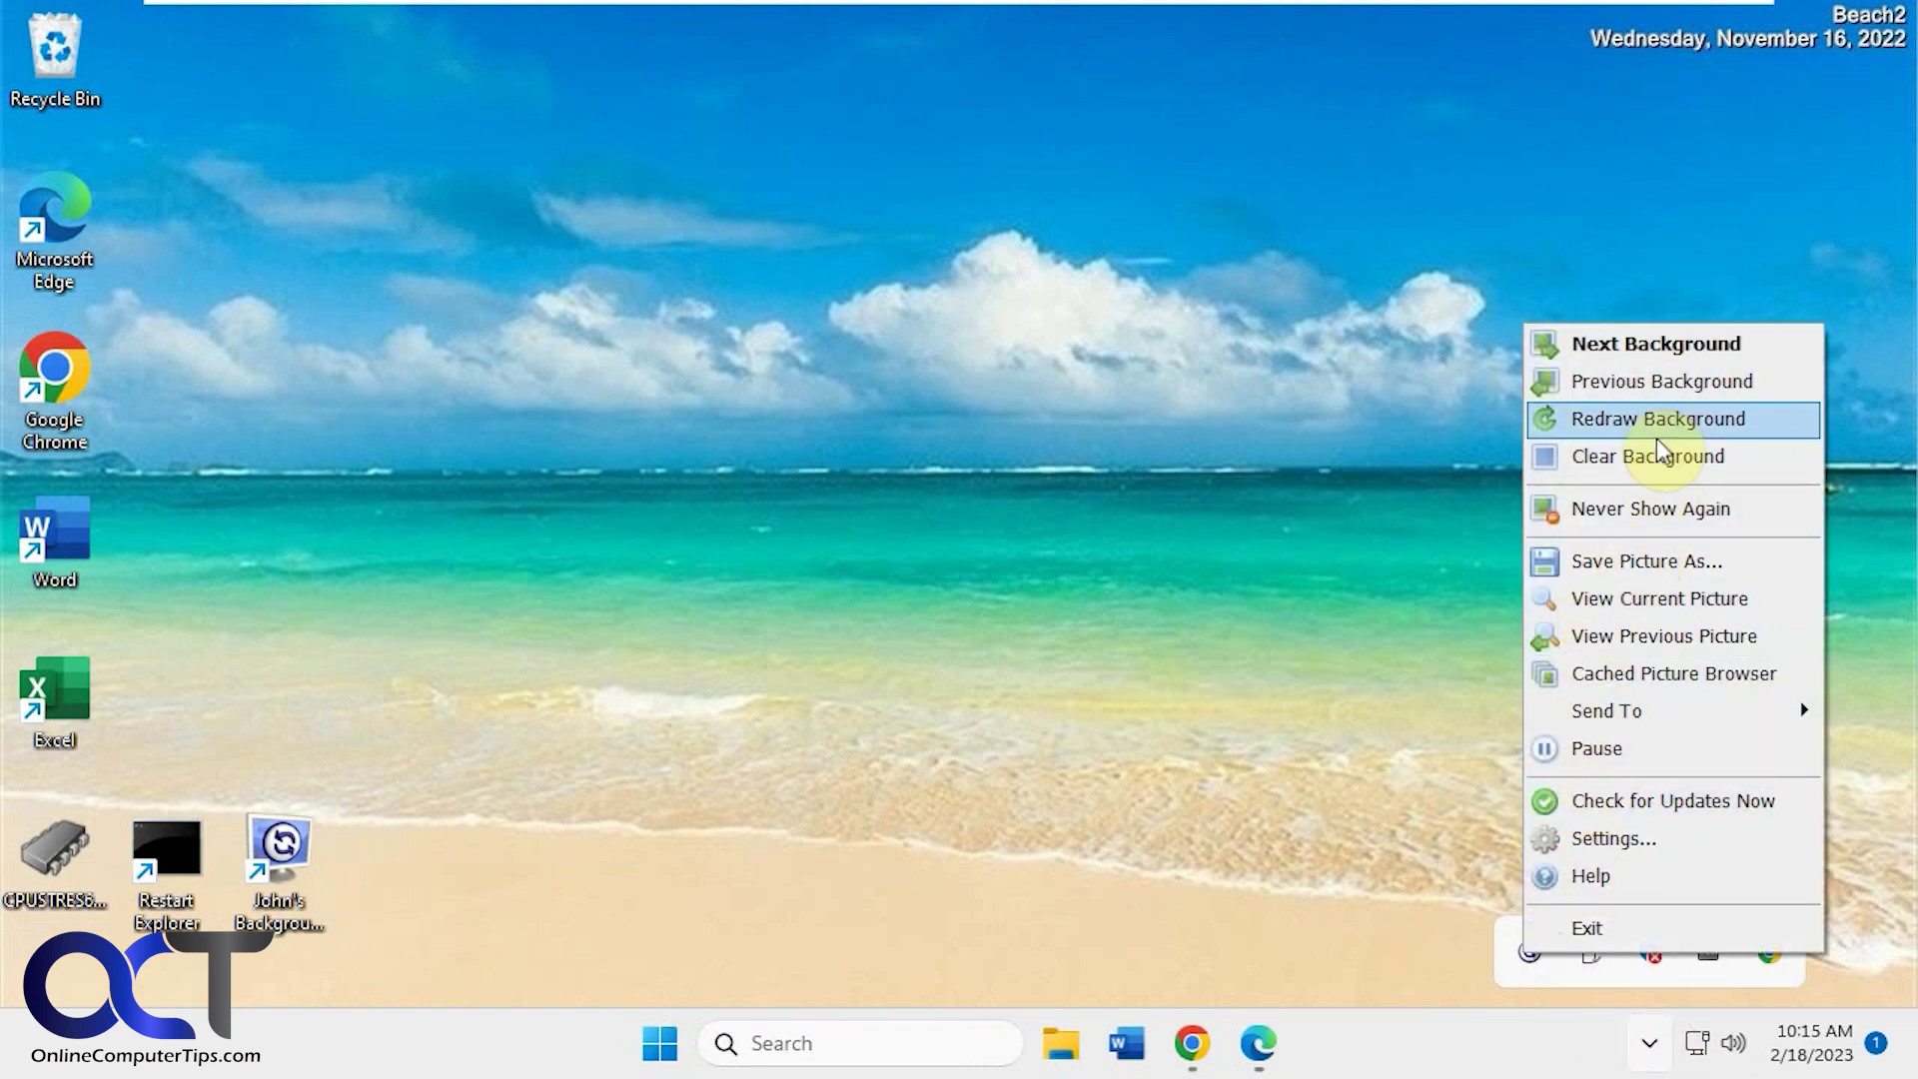
pyautogui.click(1687, 348)
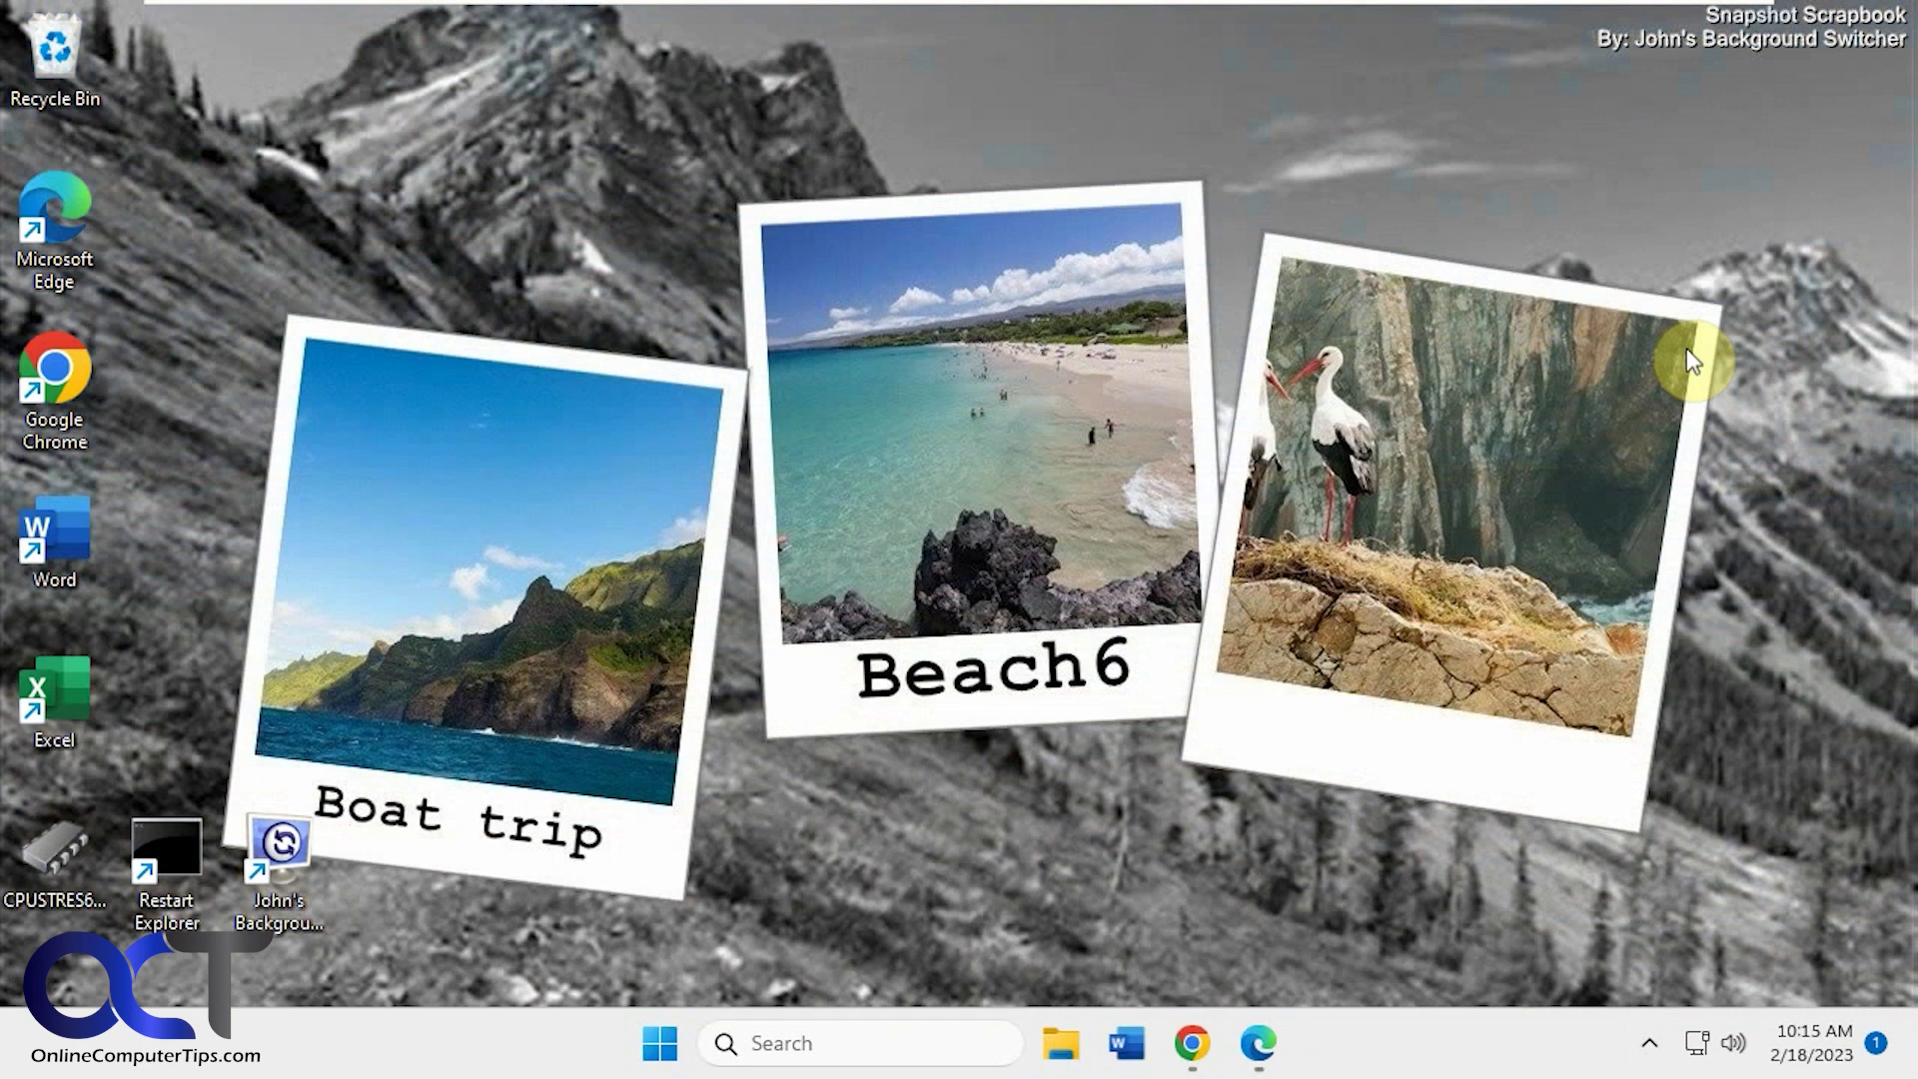
pyautogui.click(1649, 1043)
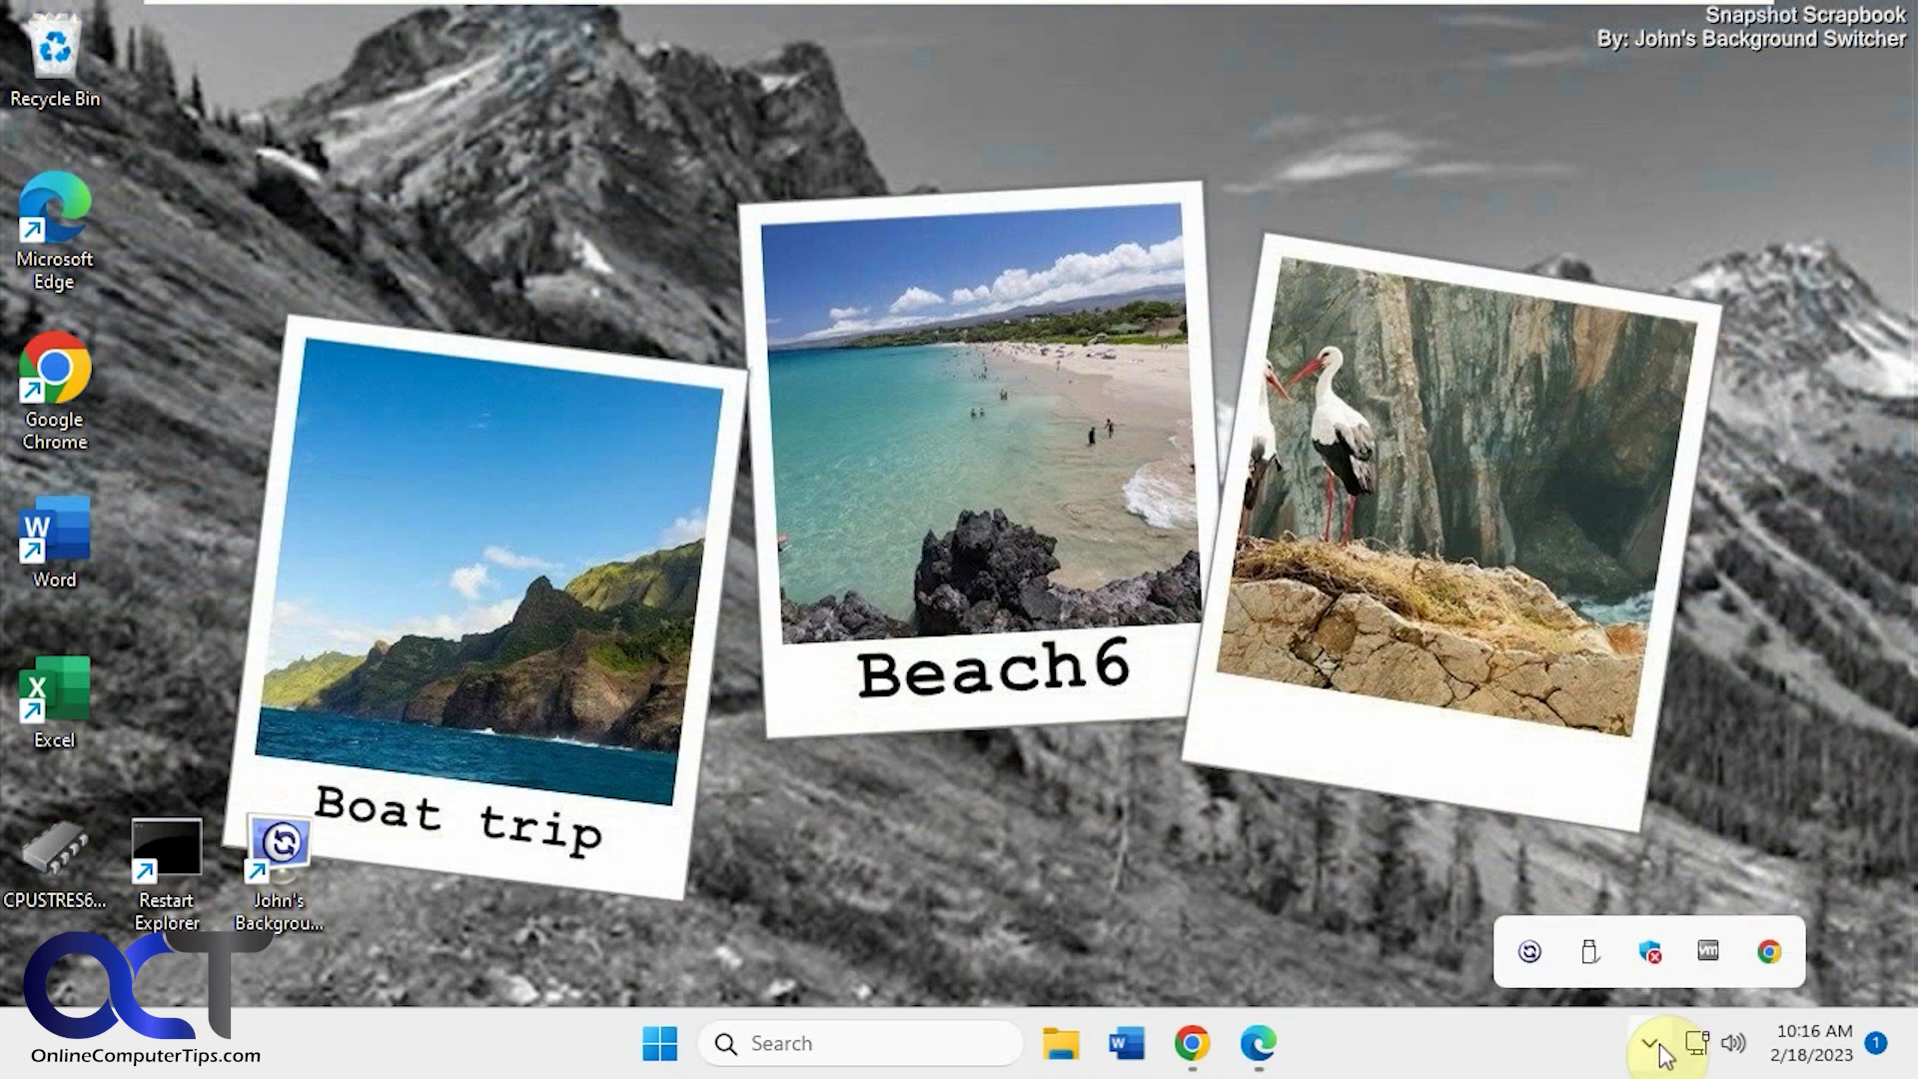
pyautogui.rightClick(1531, 954)
# - Change the picture mode to 'Create a collage' and apply with OK
pyautogui.click(1589, 840)
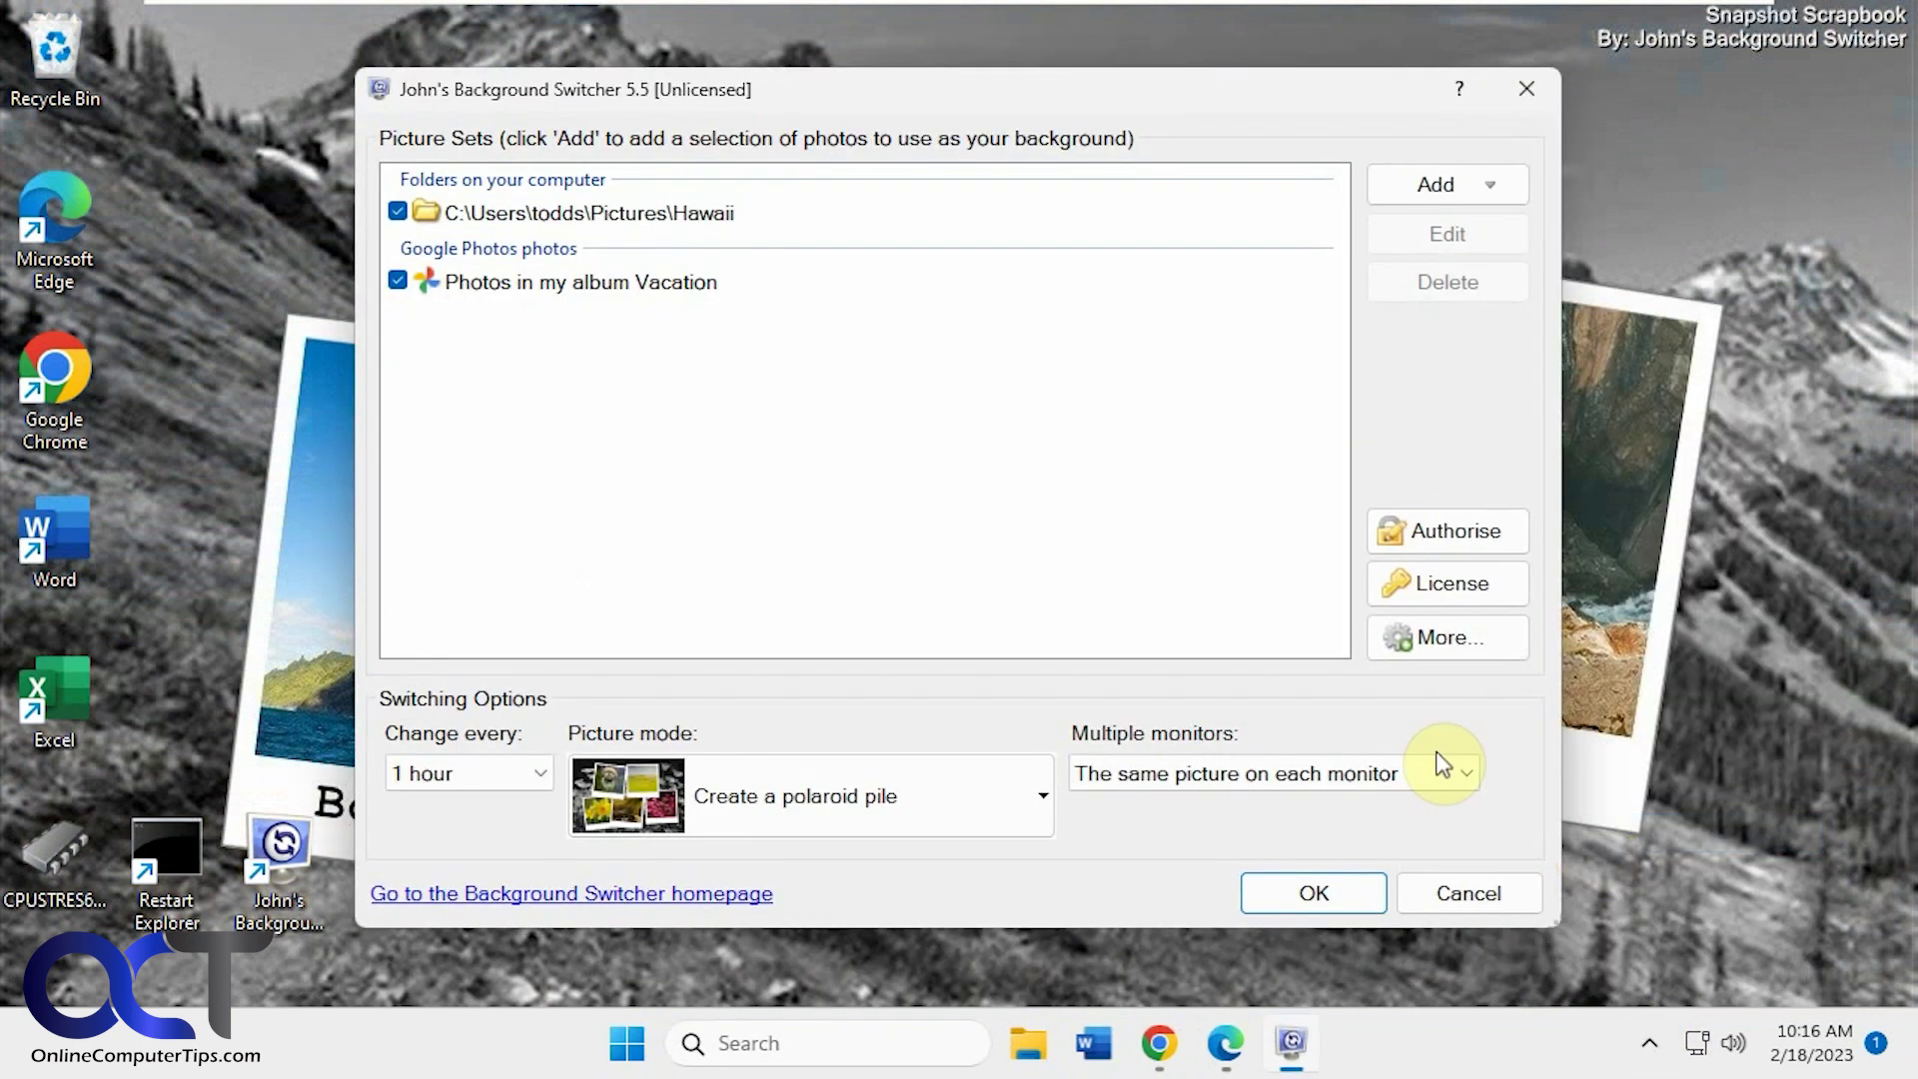
pyautogui.click(977, 806)
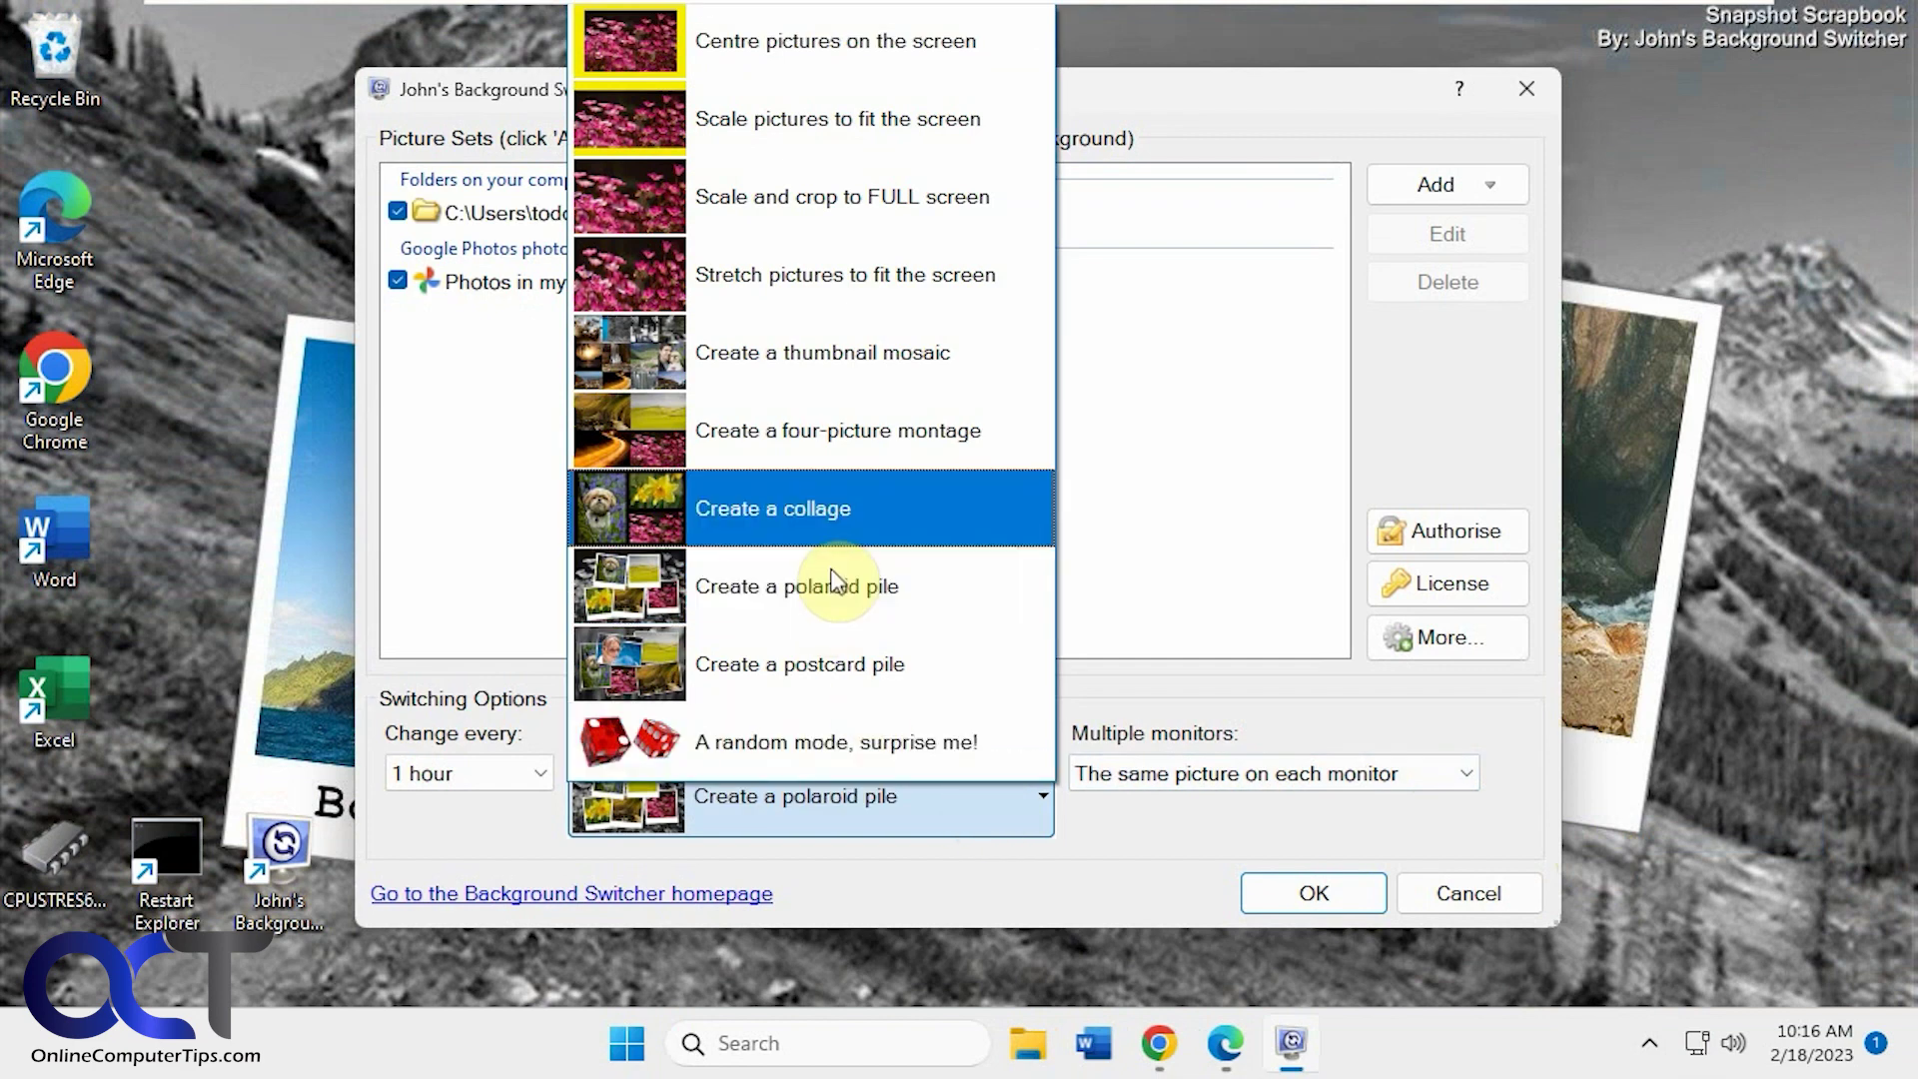
pyautogui.click(830, 509)
pyautogui.click(1315, 893)
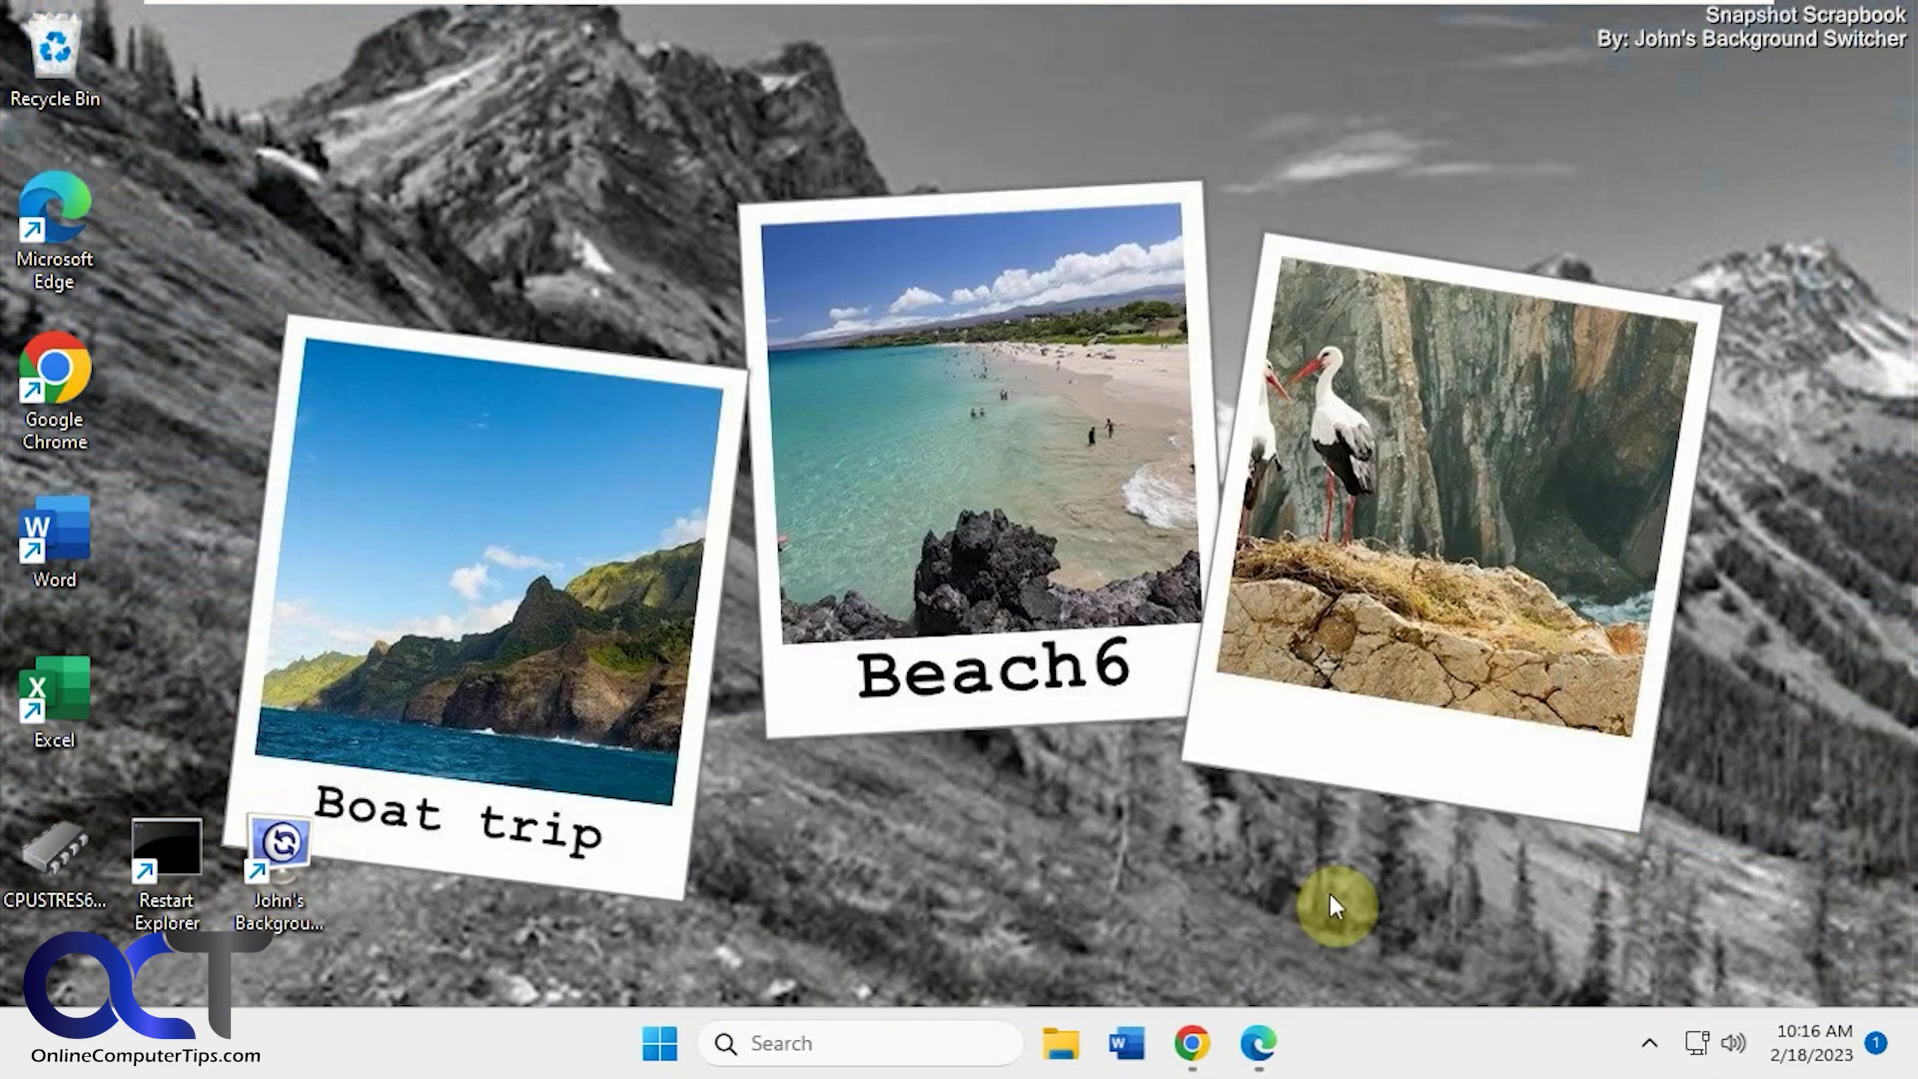
pyautogui.click(1654, 1049)
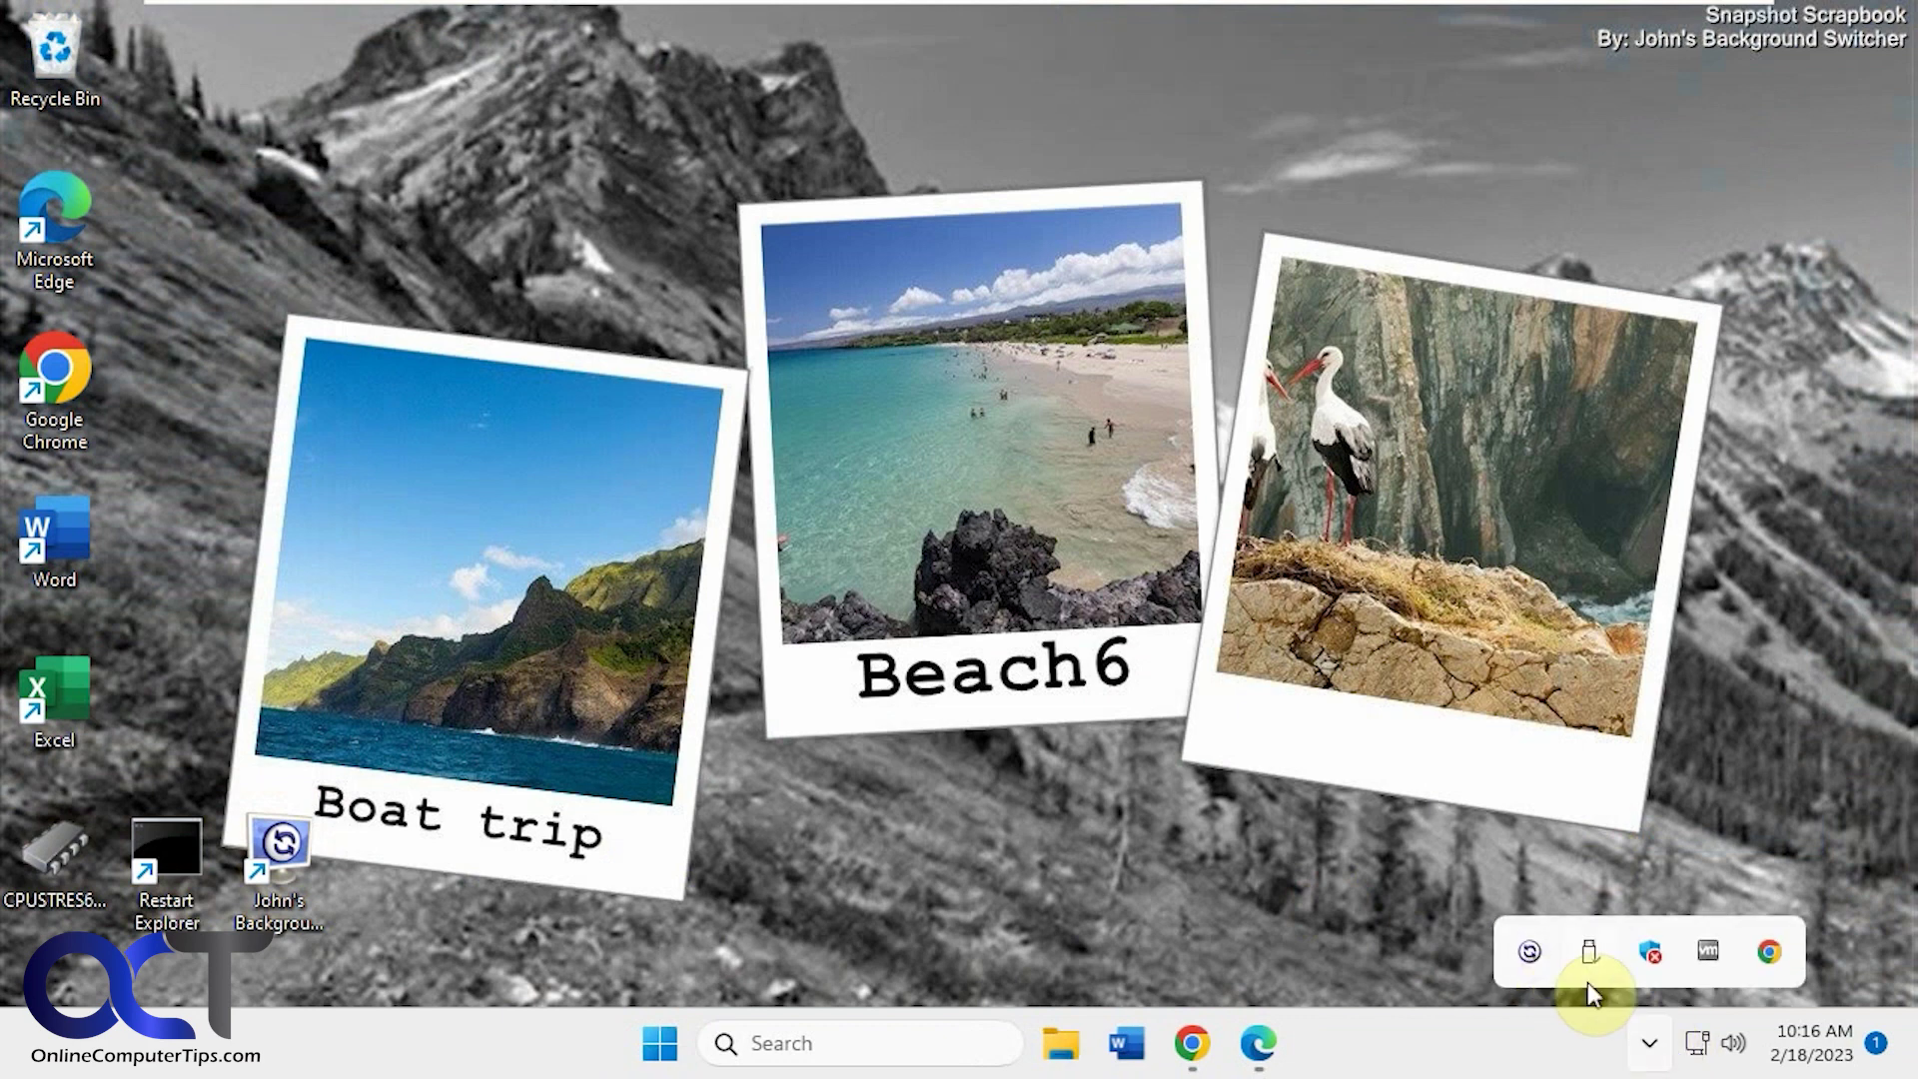
pyautogui.rightClick(1530, 952)
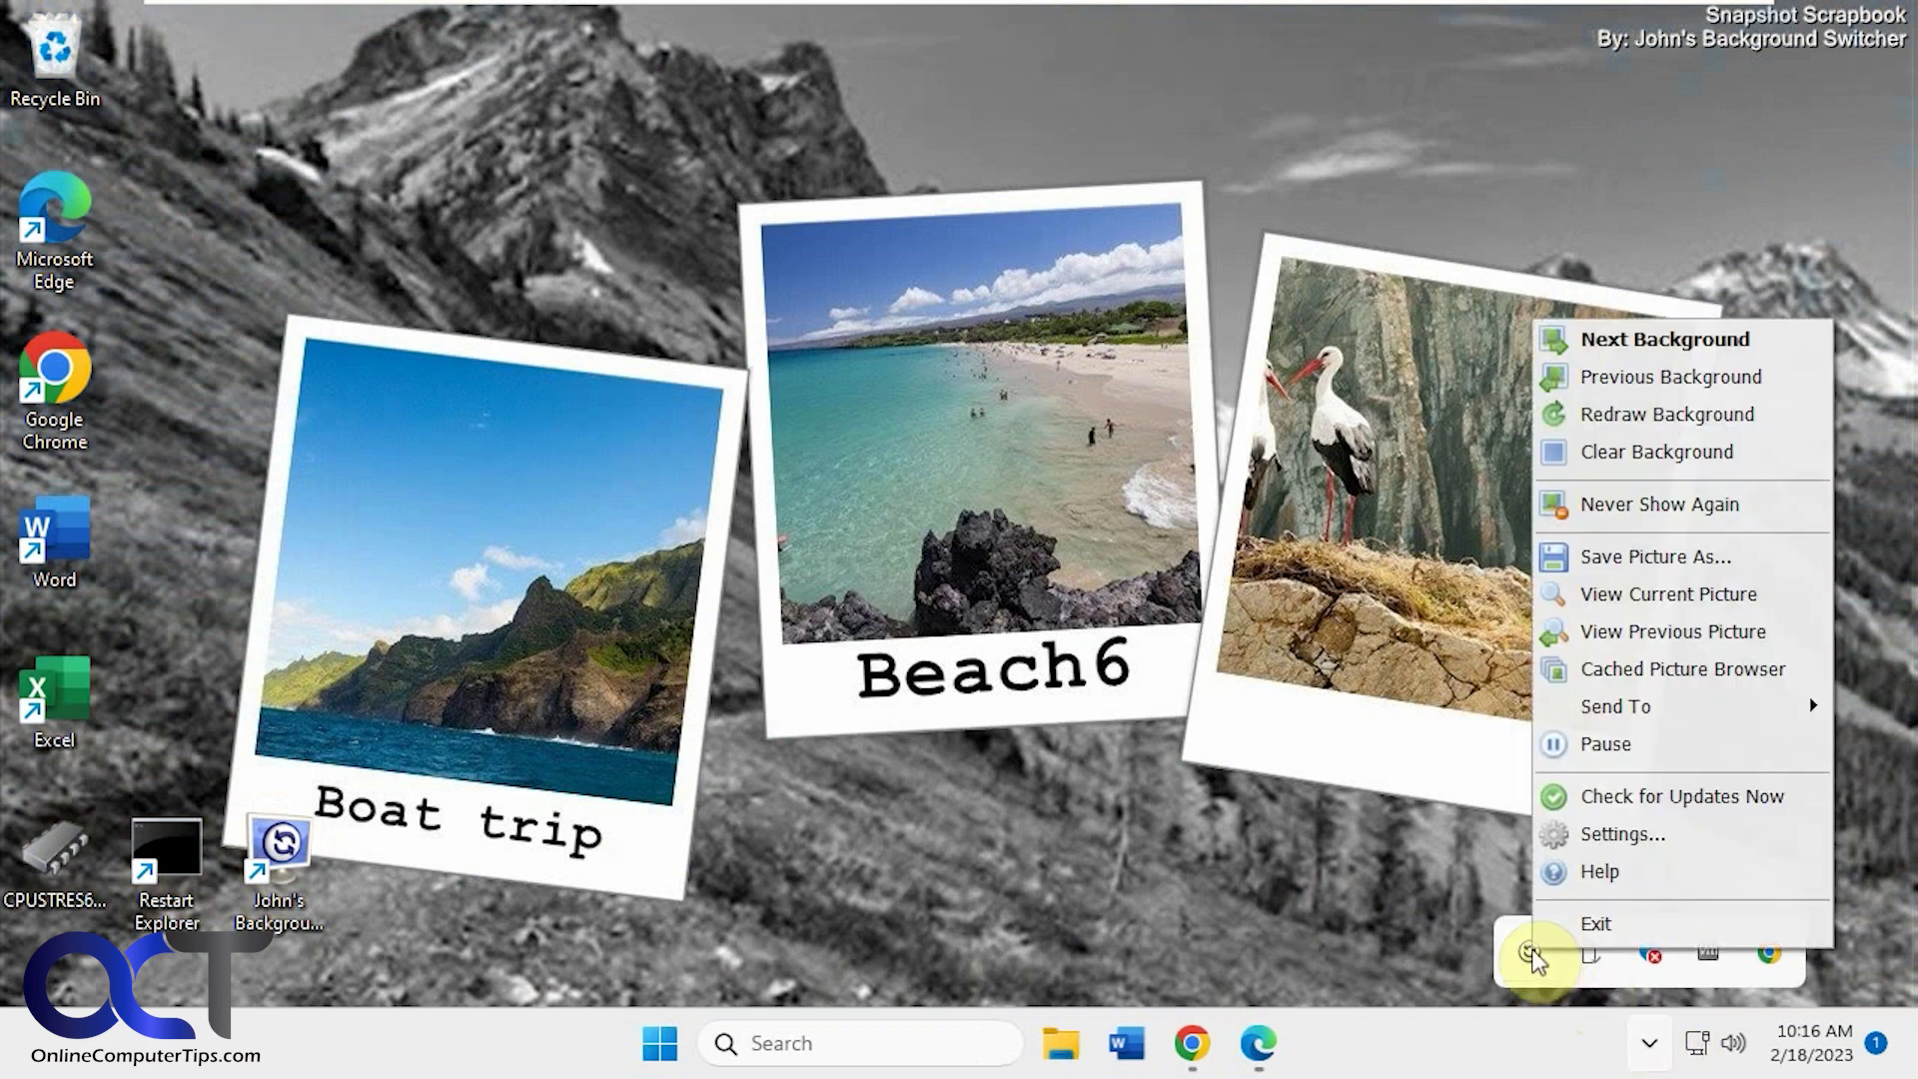
# - Choose Next Background twice to generate two fresh Hawaii photo collages
pyautogui.click(1668, 340)
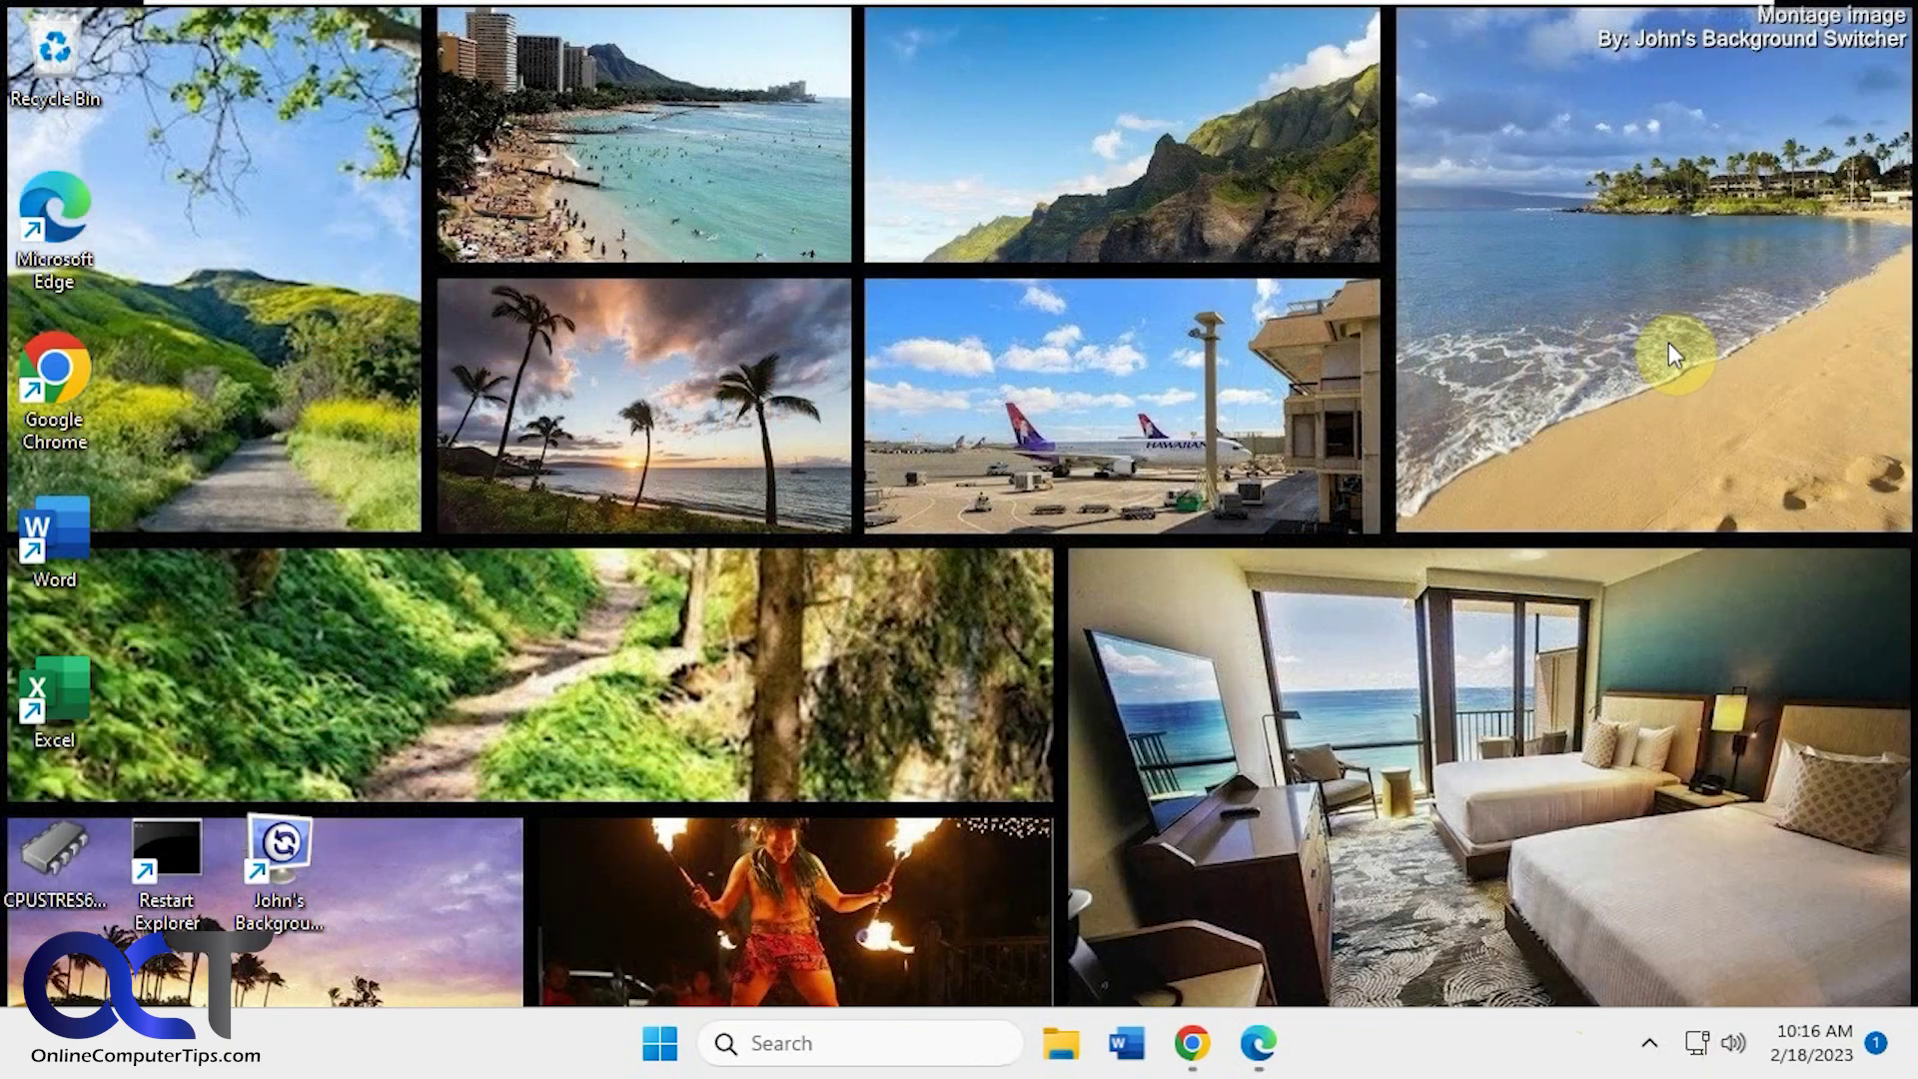
pyautogui.click(1650, 1042)
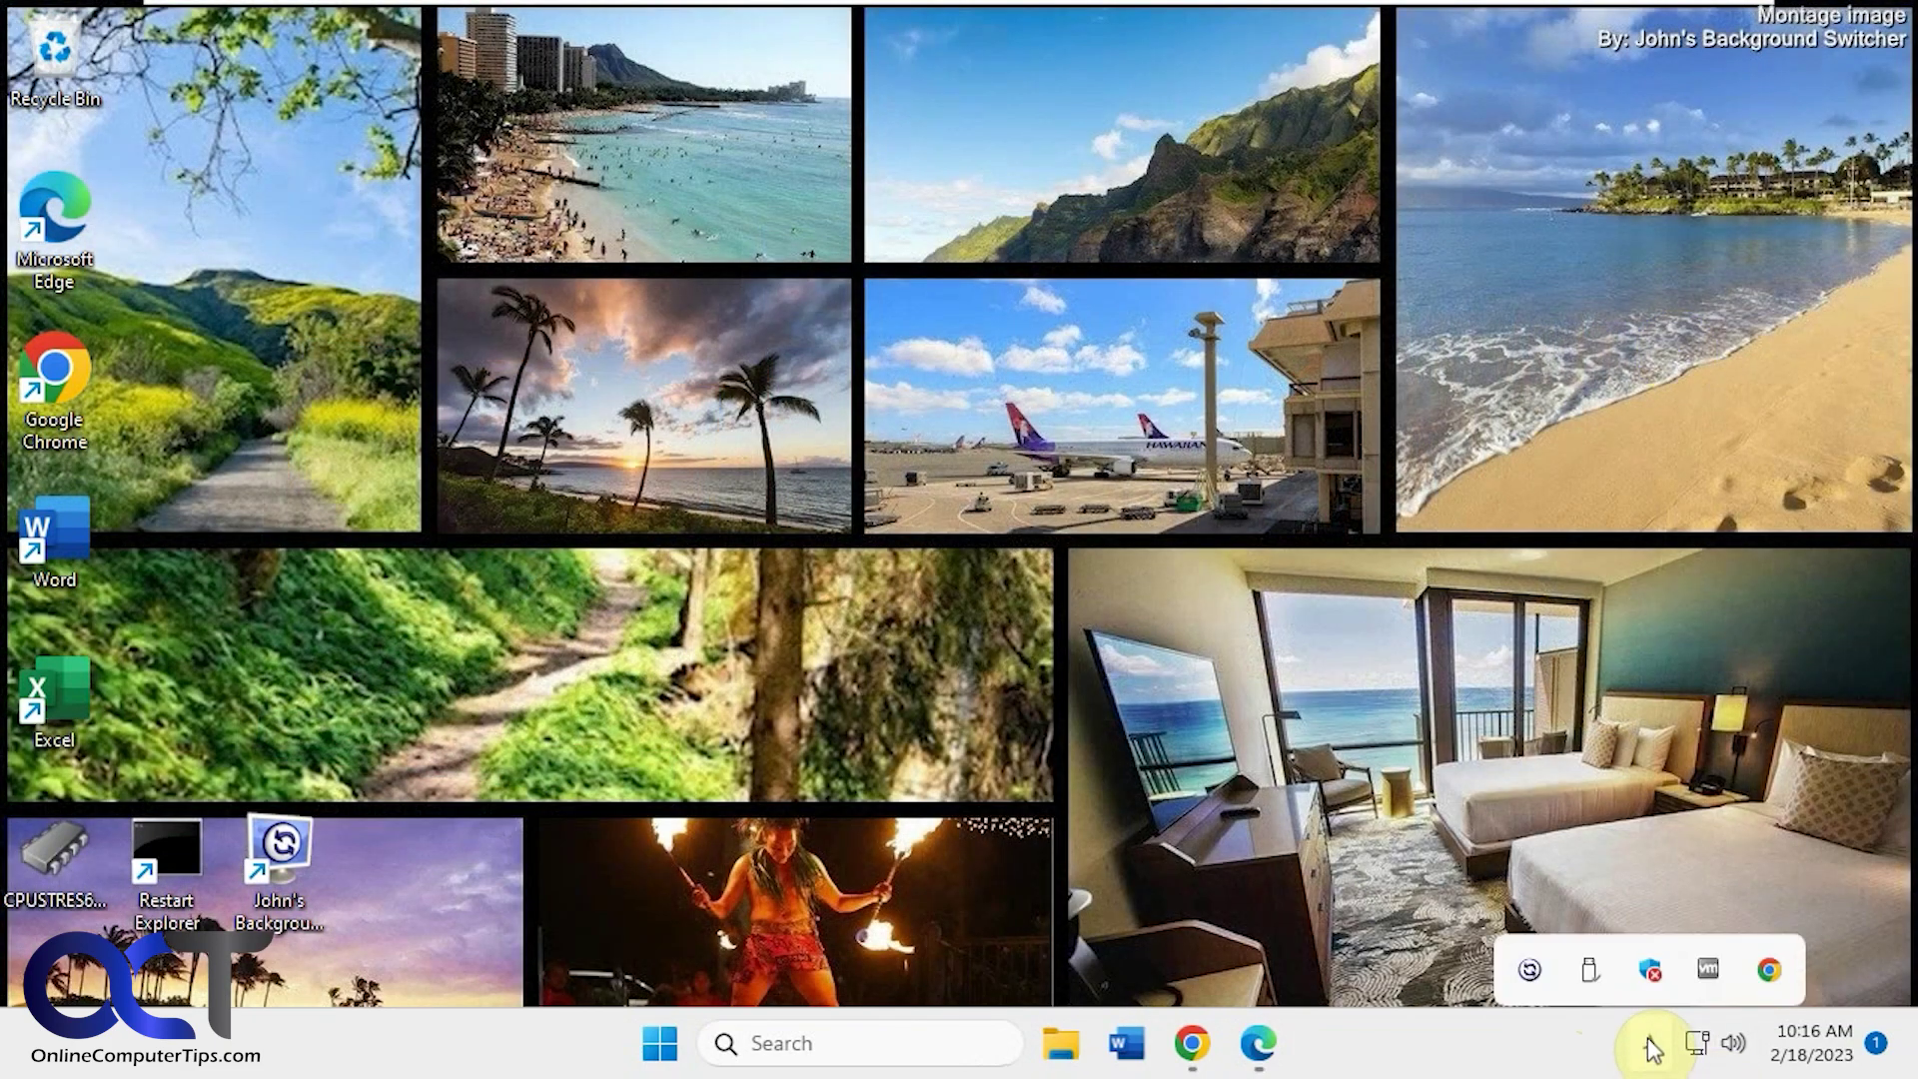
pyautogui.rightClick(1532, 954)
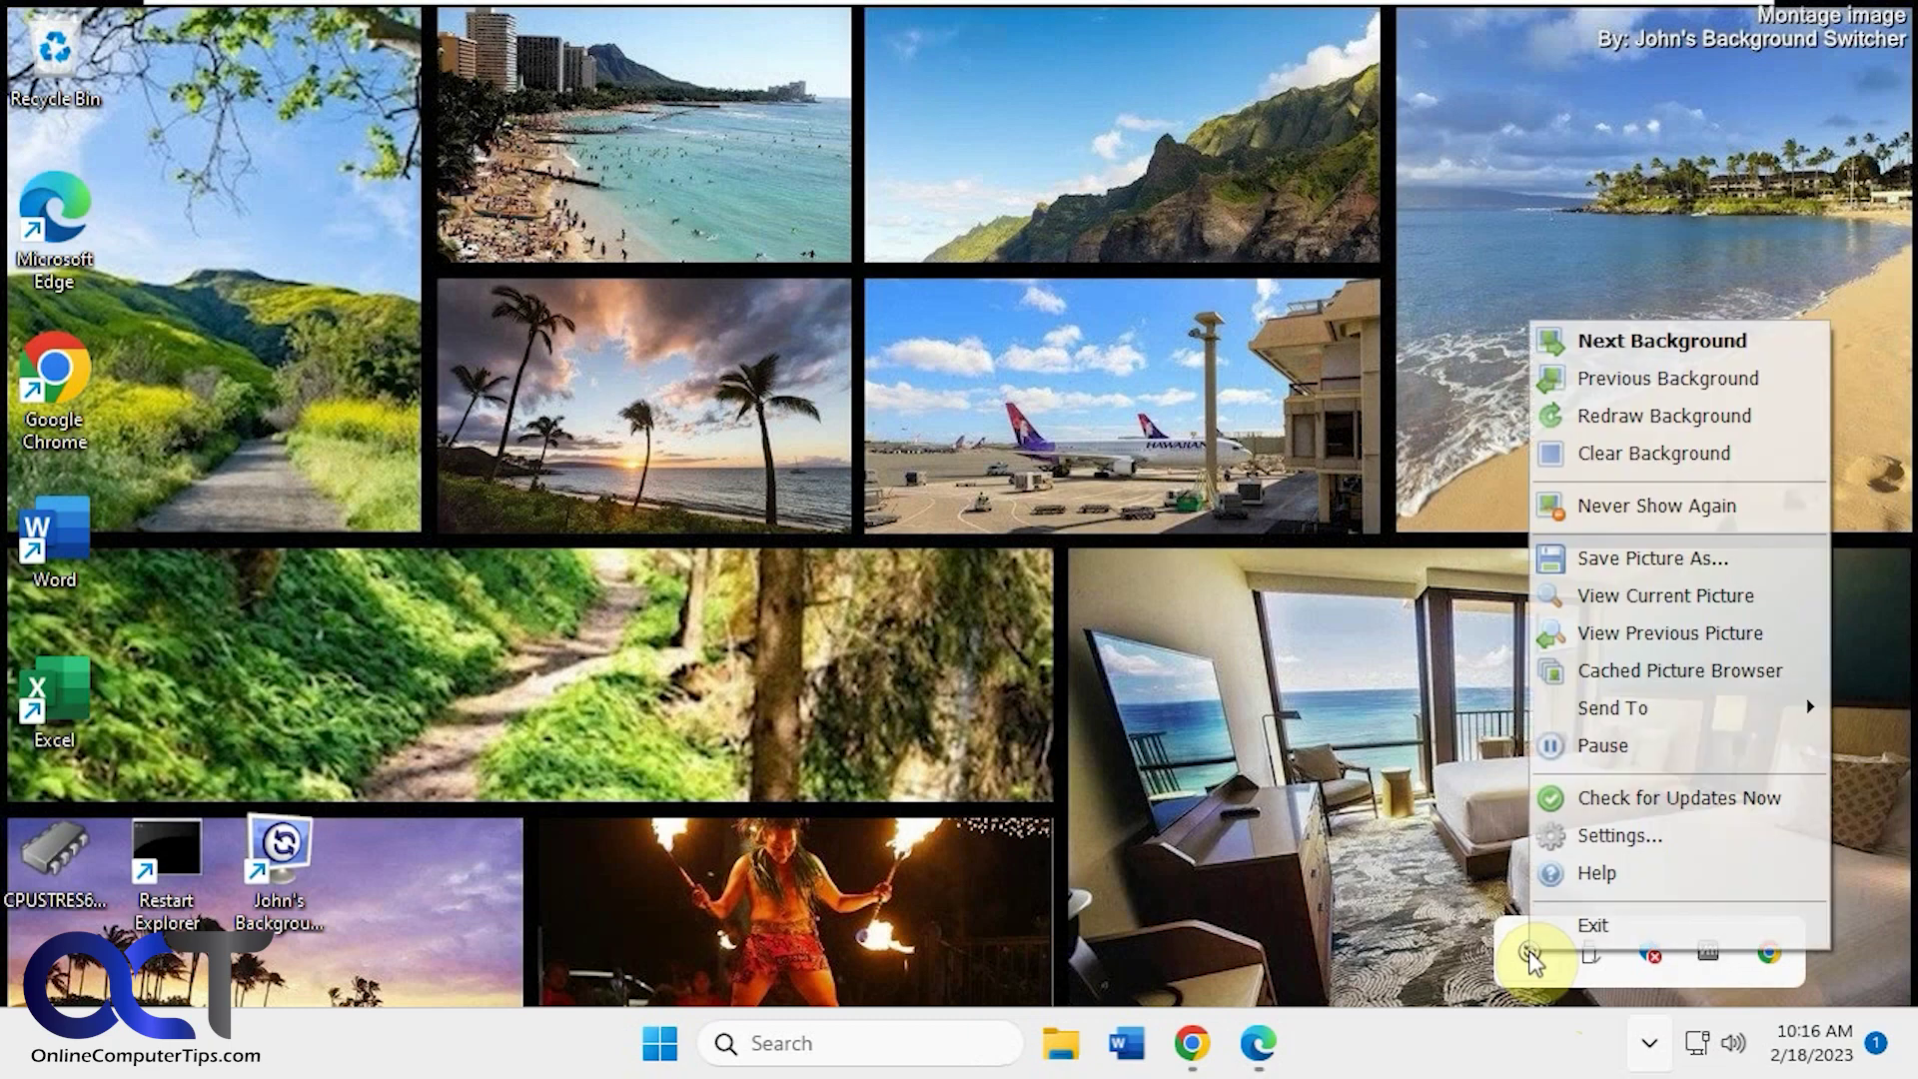
pyautogui.click(1701, 338)
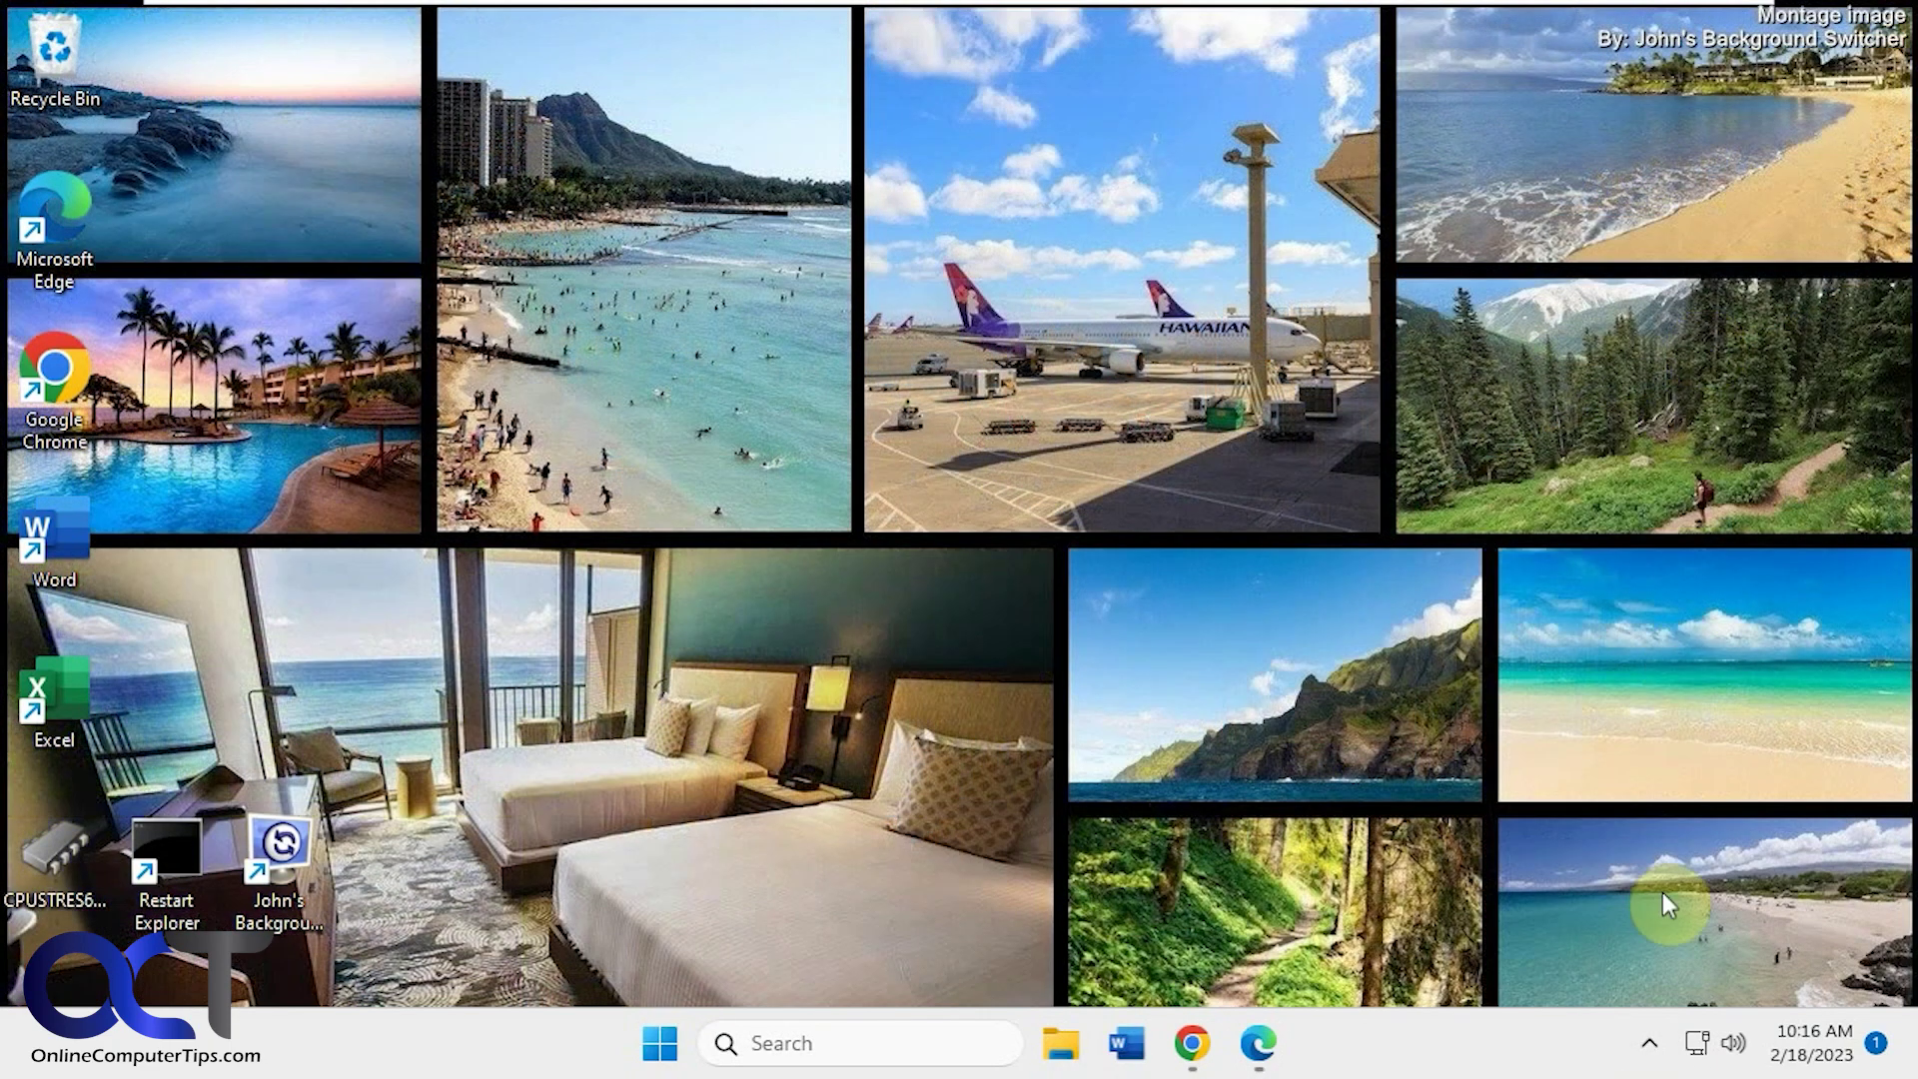
pyautogui.click(1647, 1045)
# - Reopen settings, keep same picture per monitor, collage mode and 1-hour interval, and re-enable Hawaii folder
pyautogui.rightClick(1532, 952)
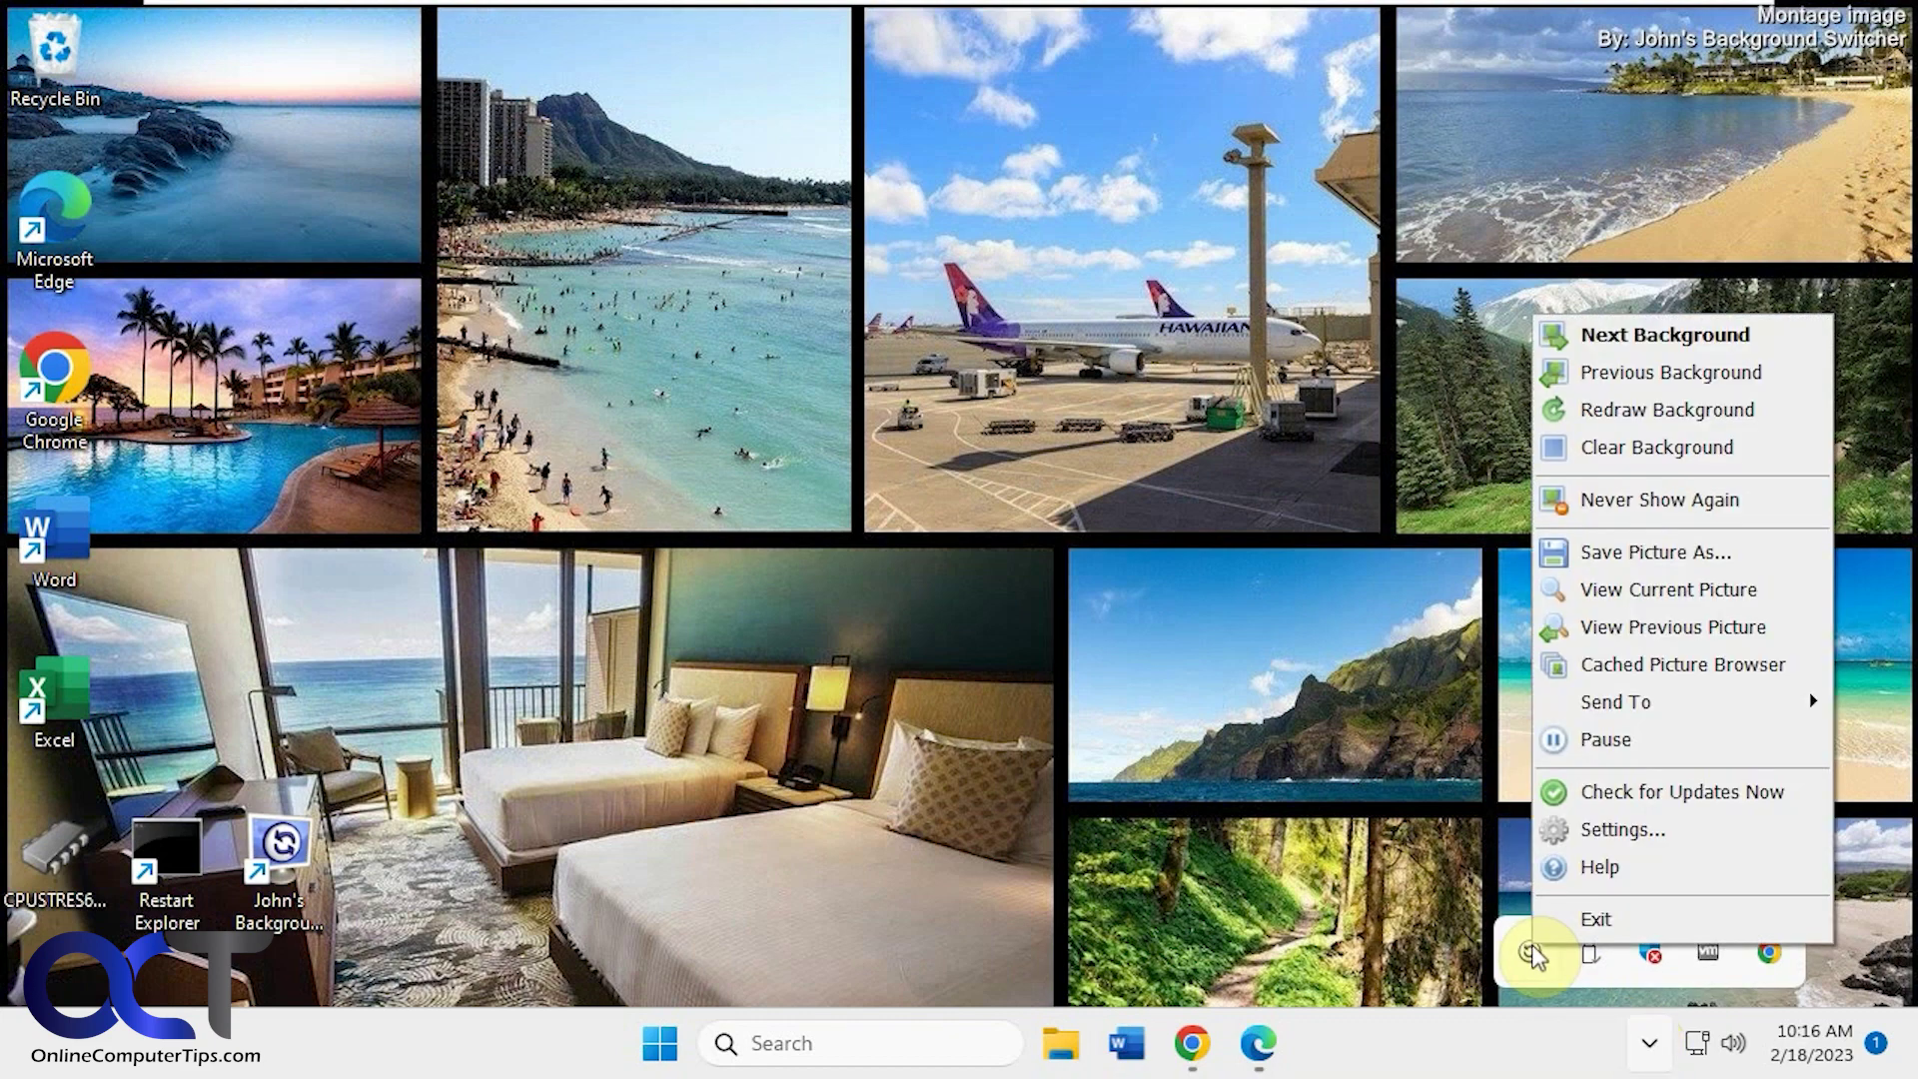
pyautogui.click(1589, 831)
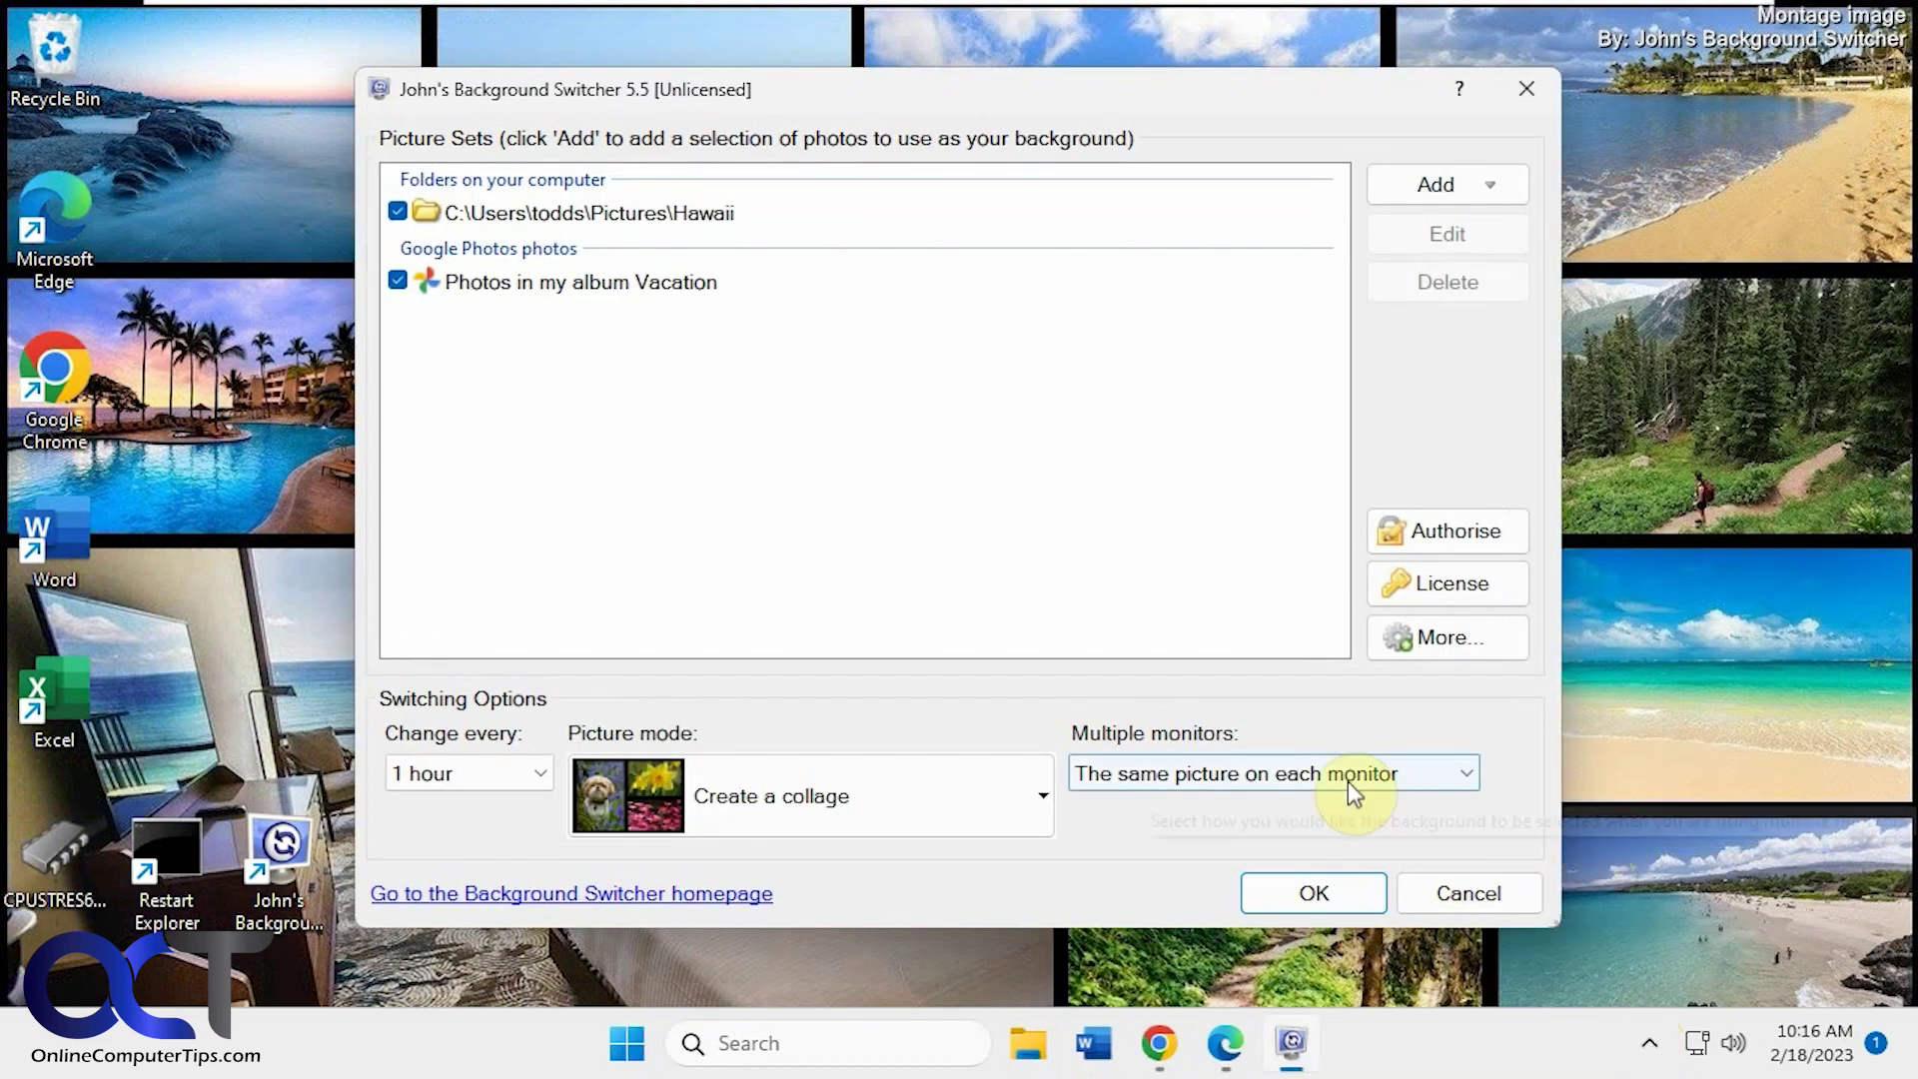
pyautogui.click(1361, 785)
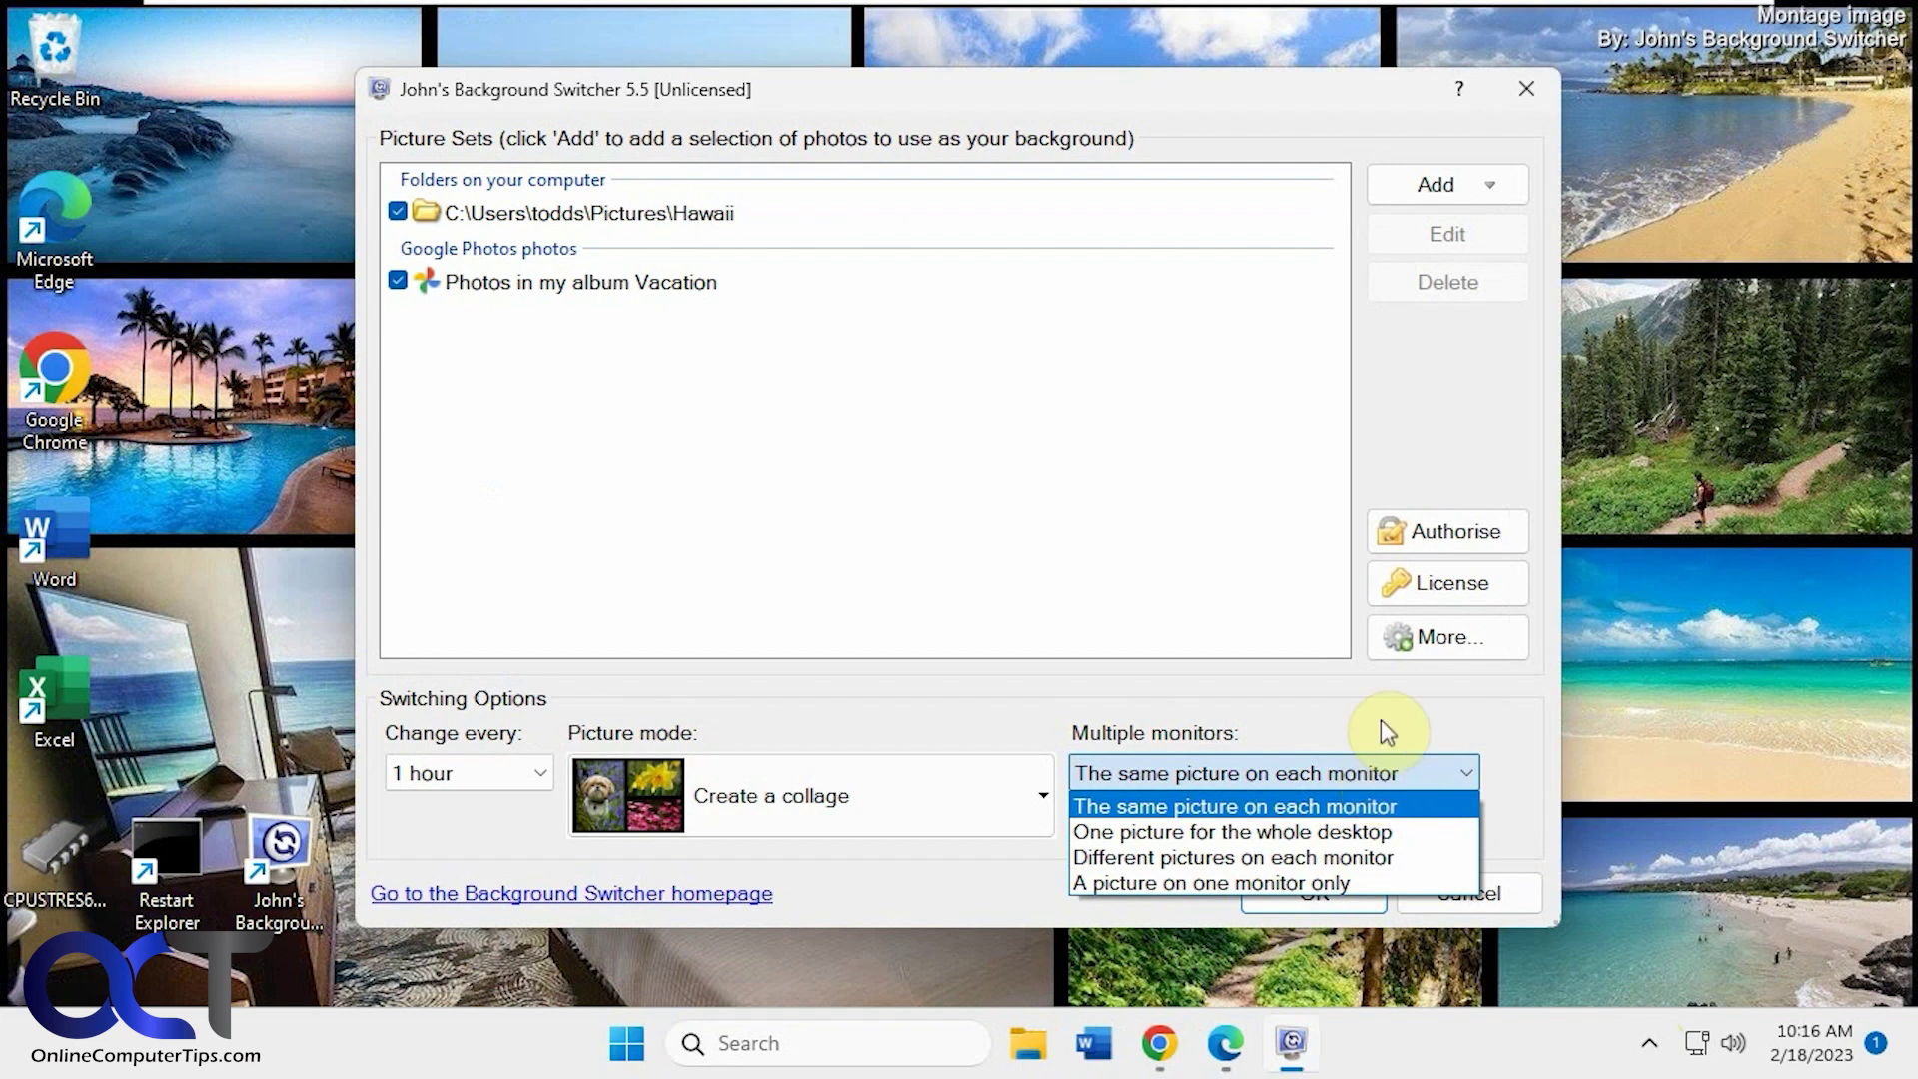
pyautogui.click(1117, 796)
pyautogui.click(1039, 805)
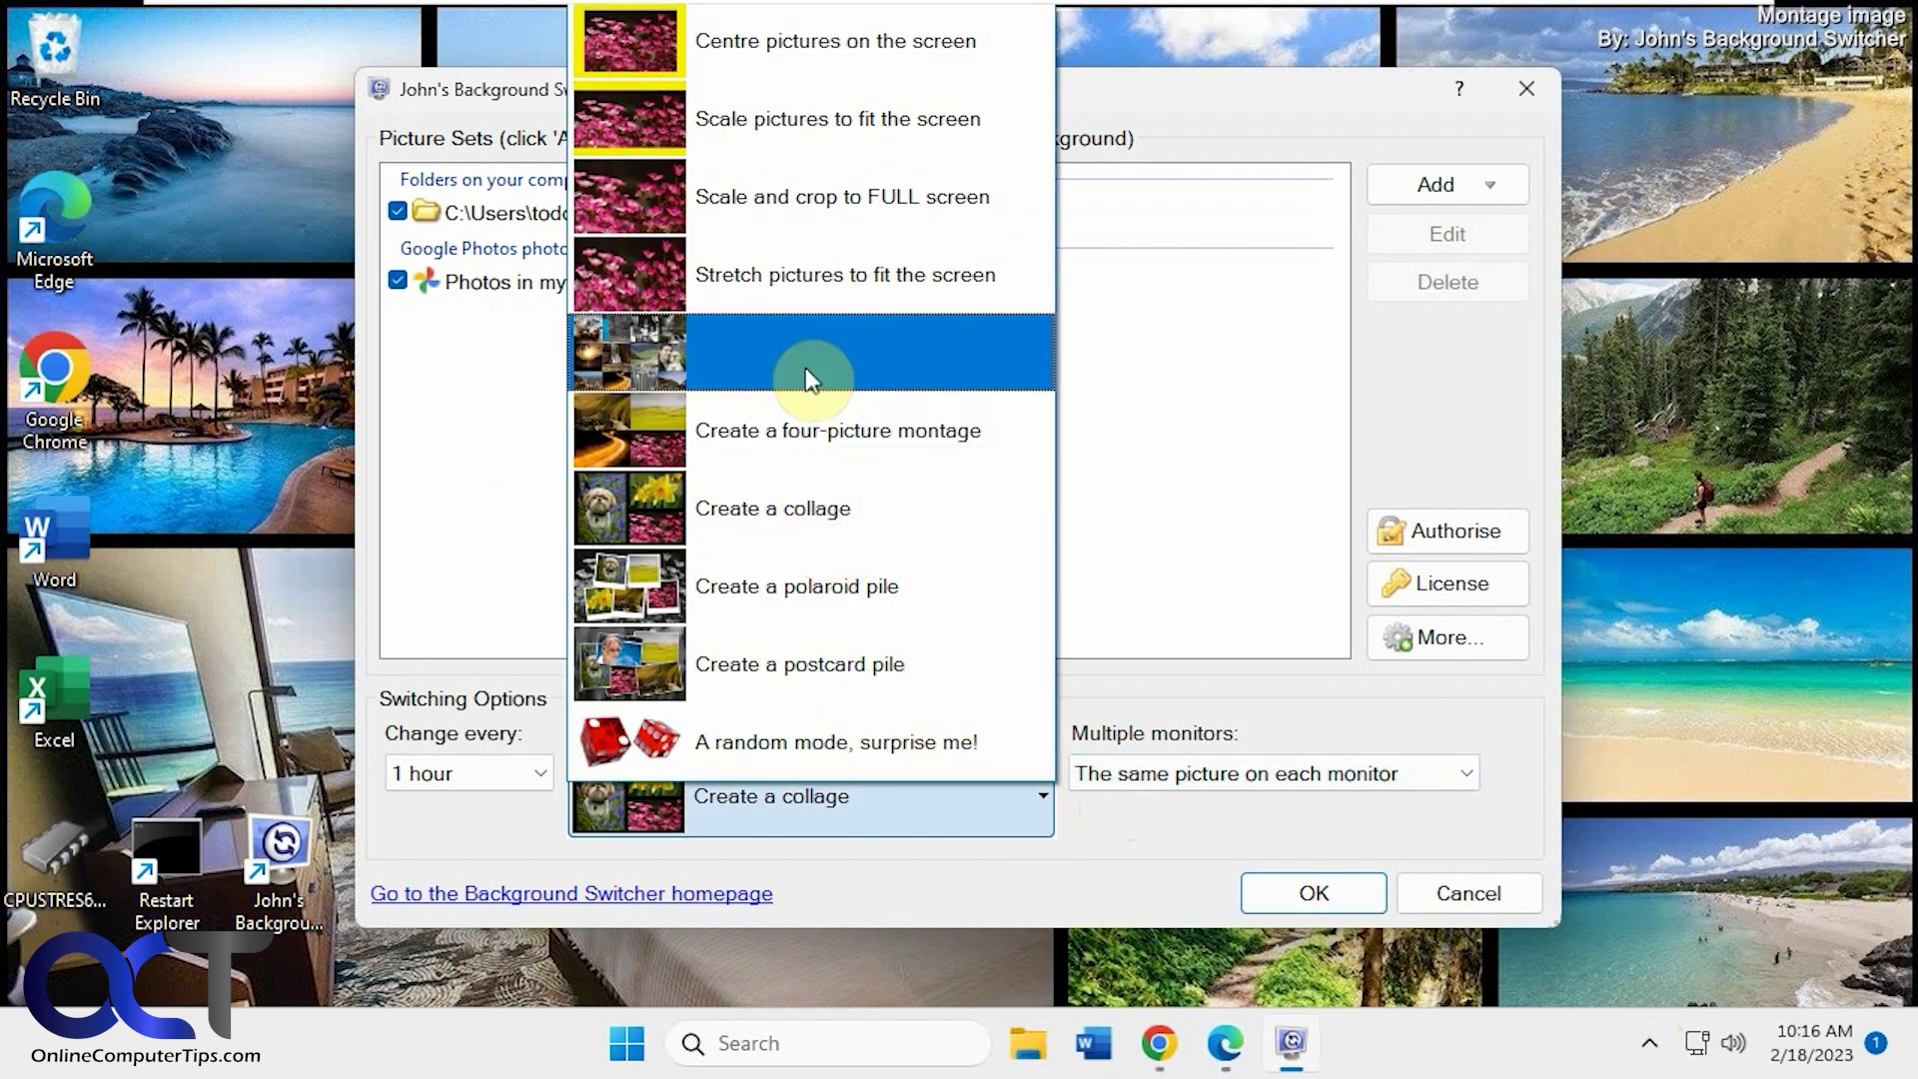
pyautogui.click(1197, 473)
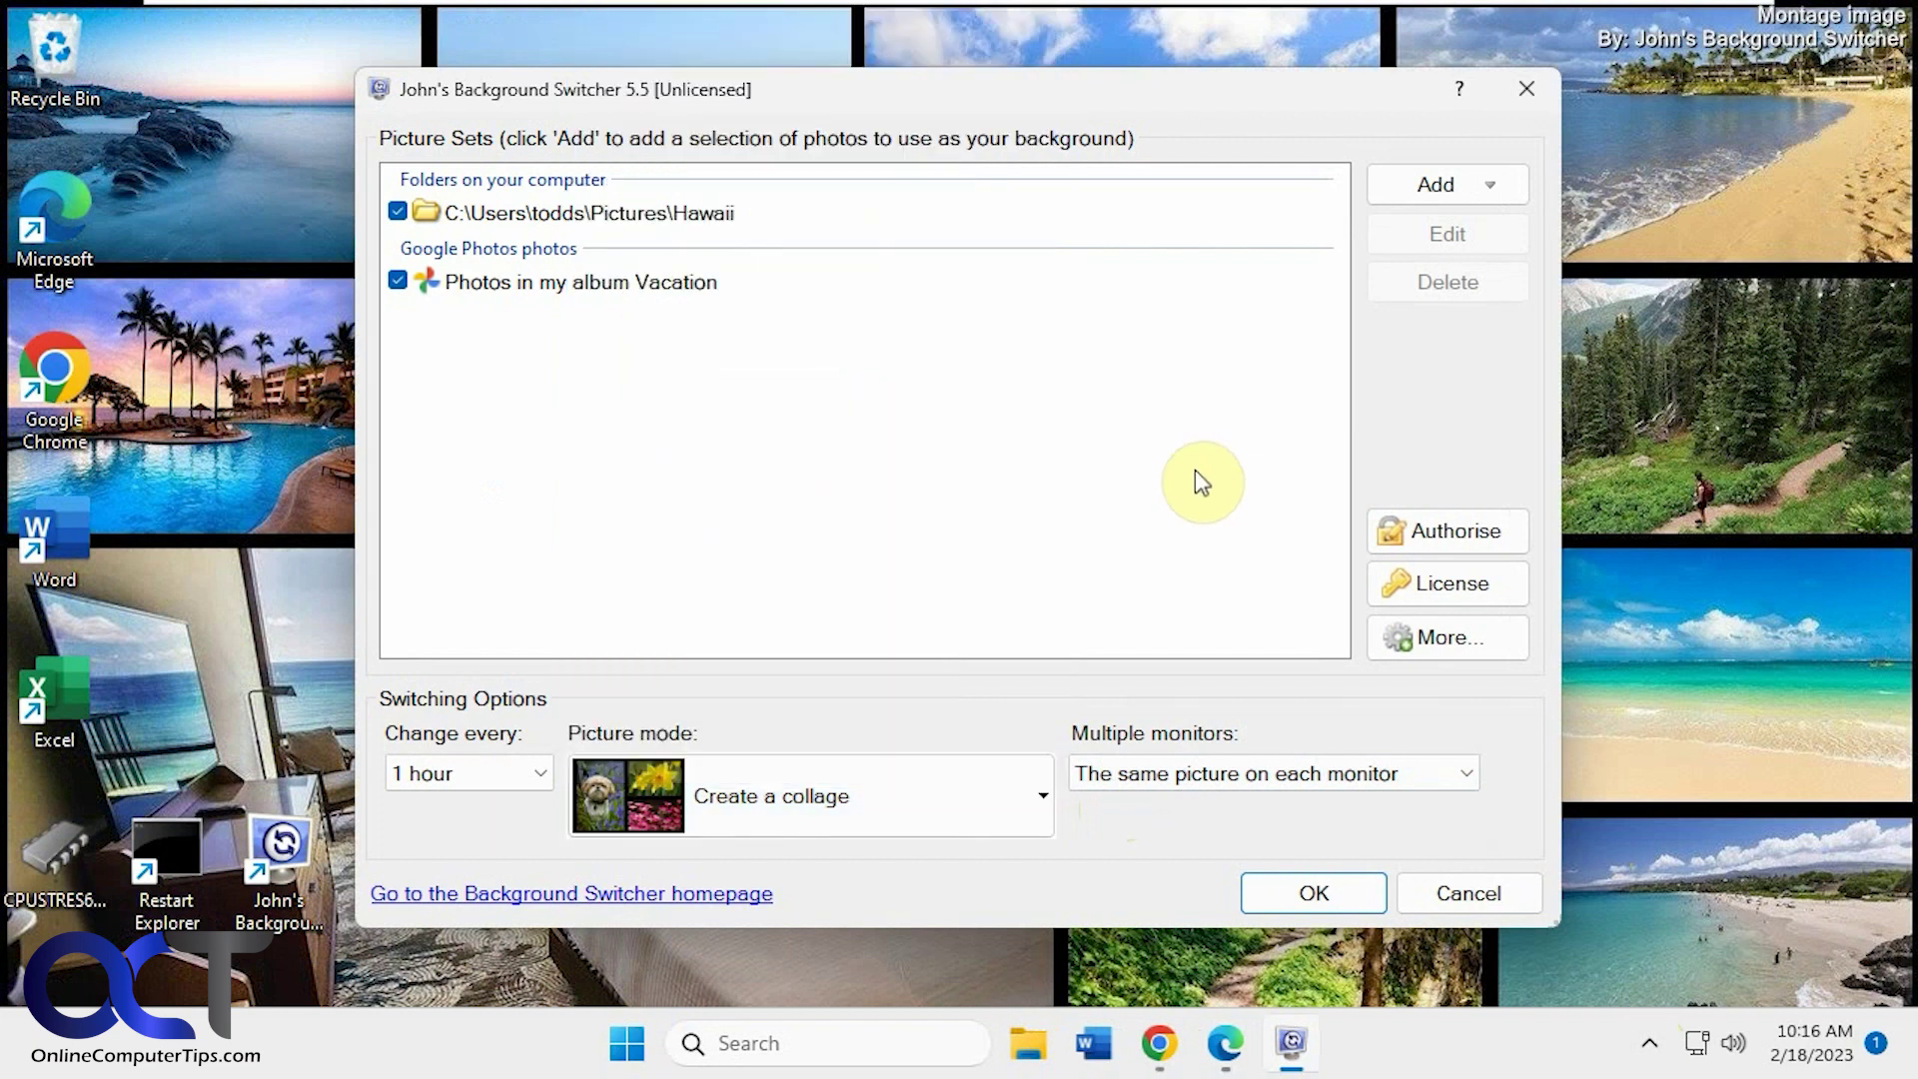
pyautogui.click(547, 771)
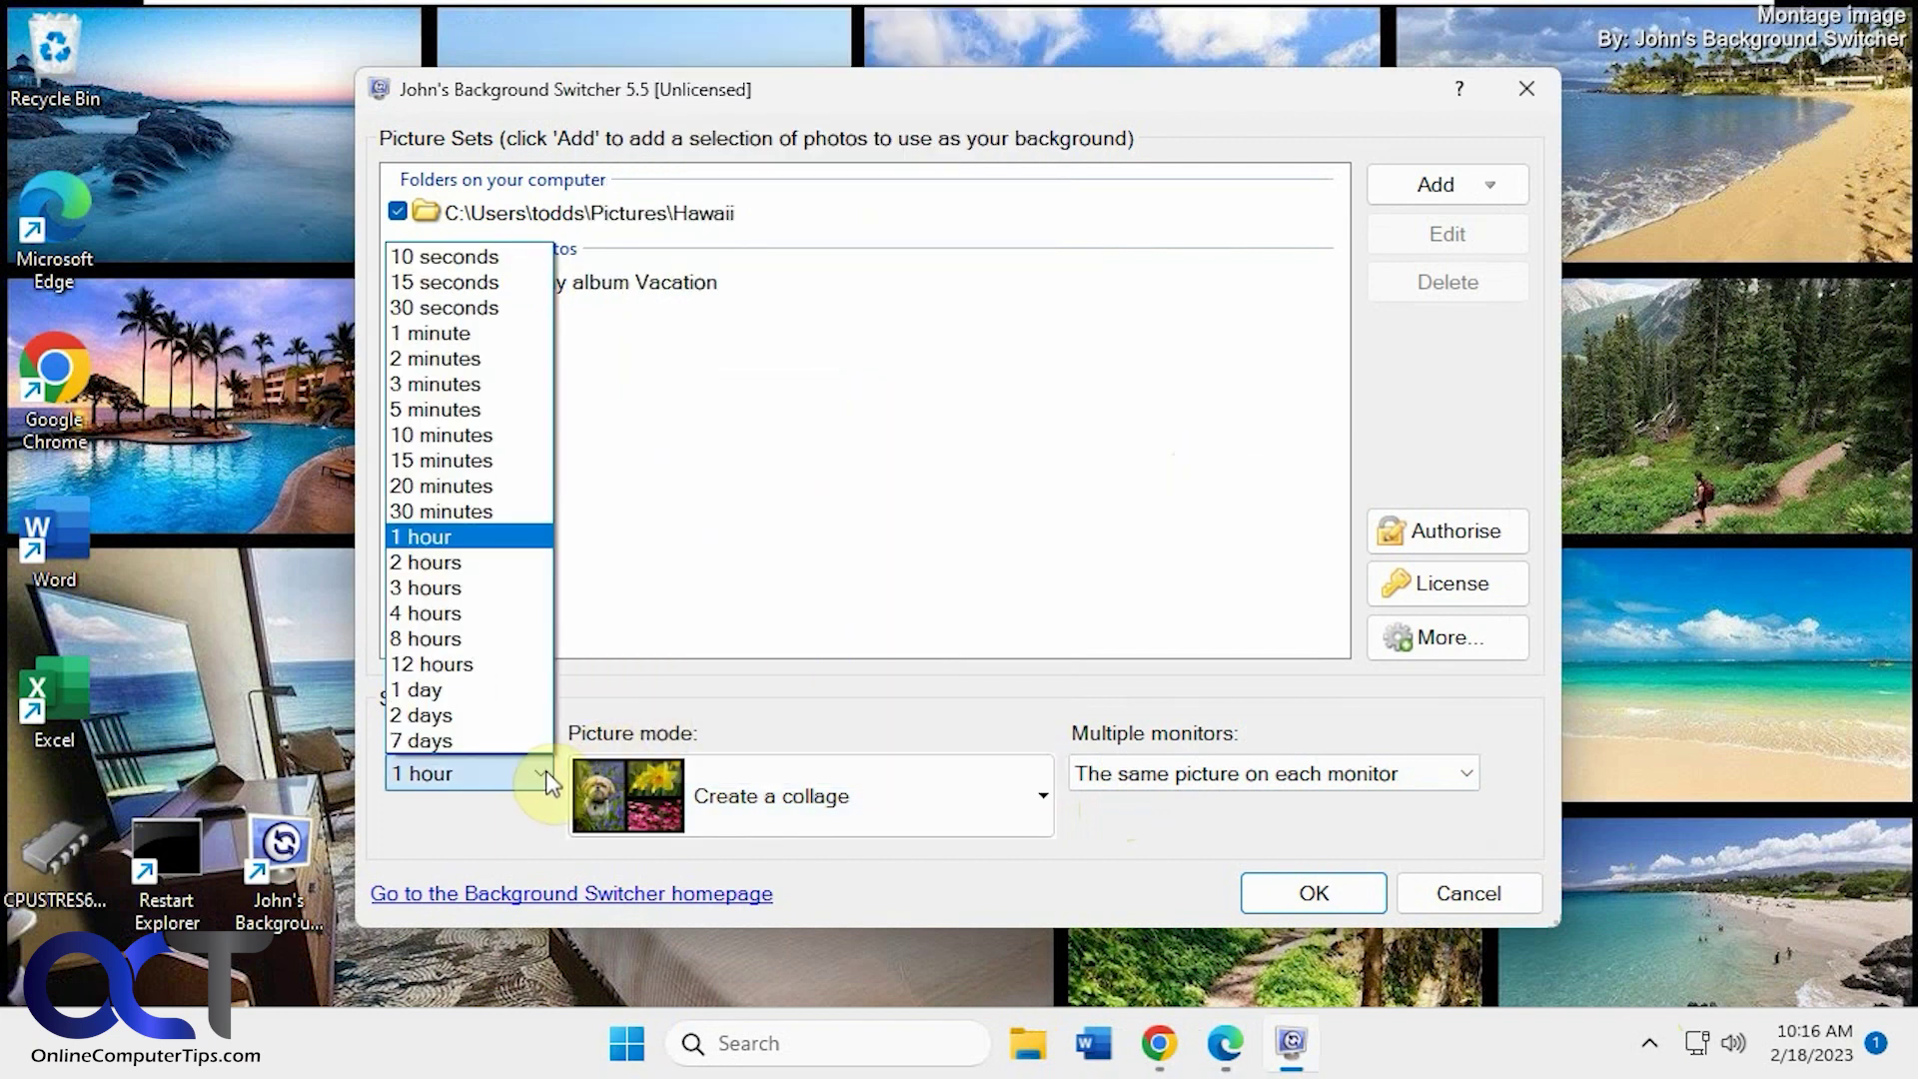
pyautogui.click(819, 478)
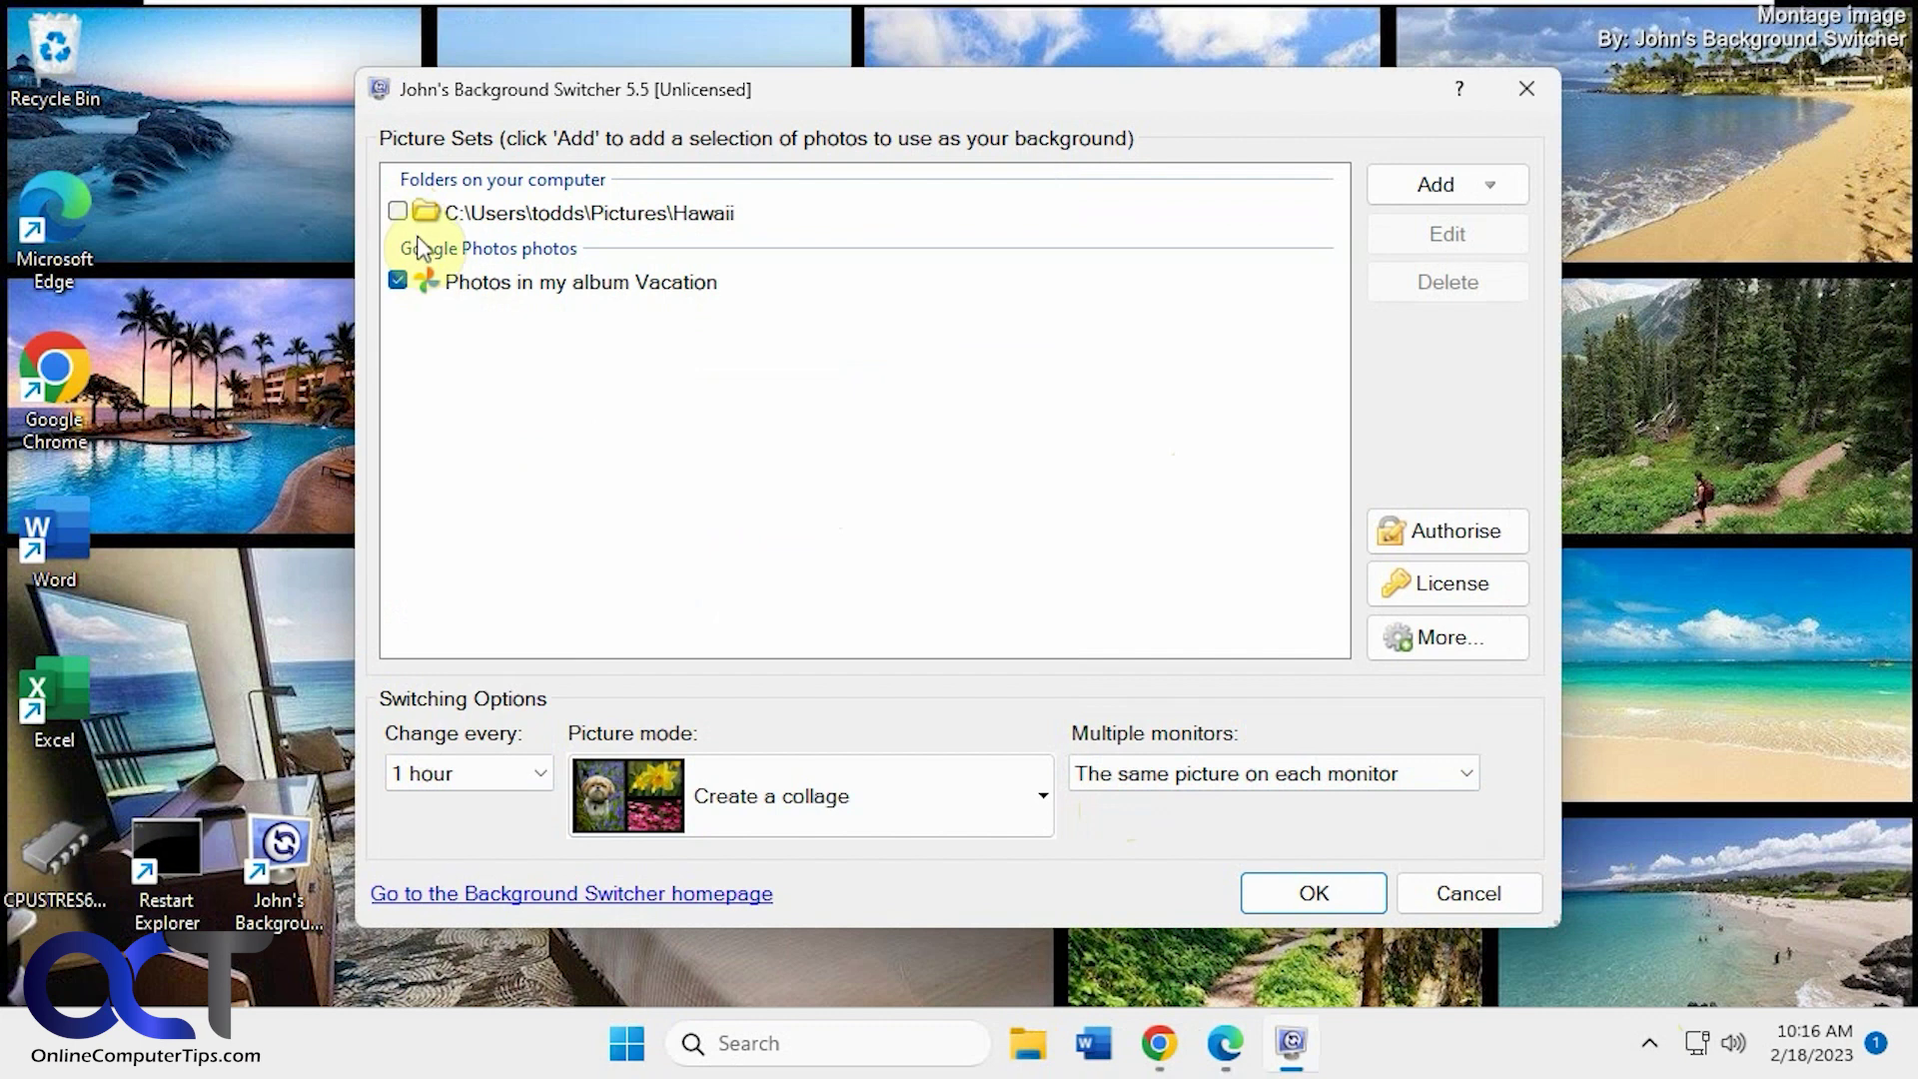
pyautogui.click(398, 212)
pyautogui.click(589, 213)
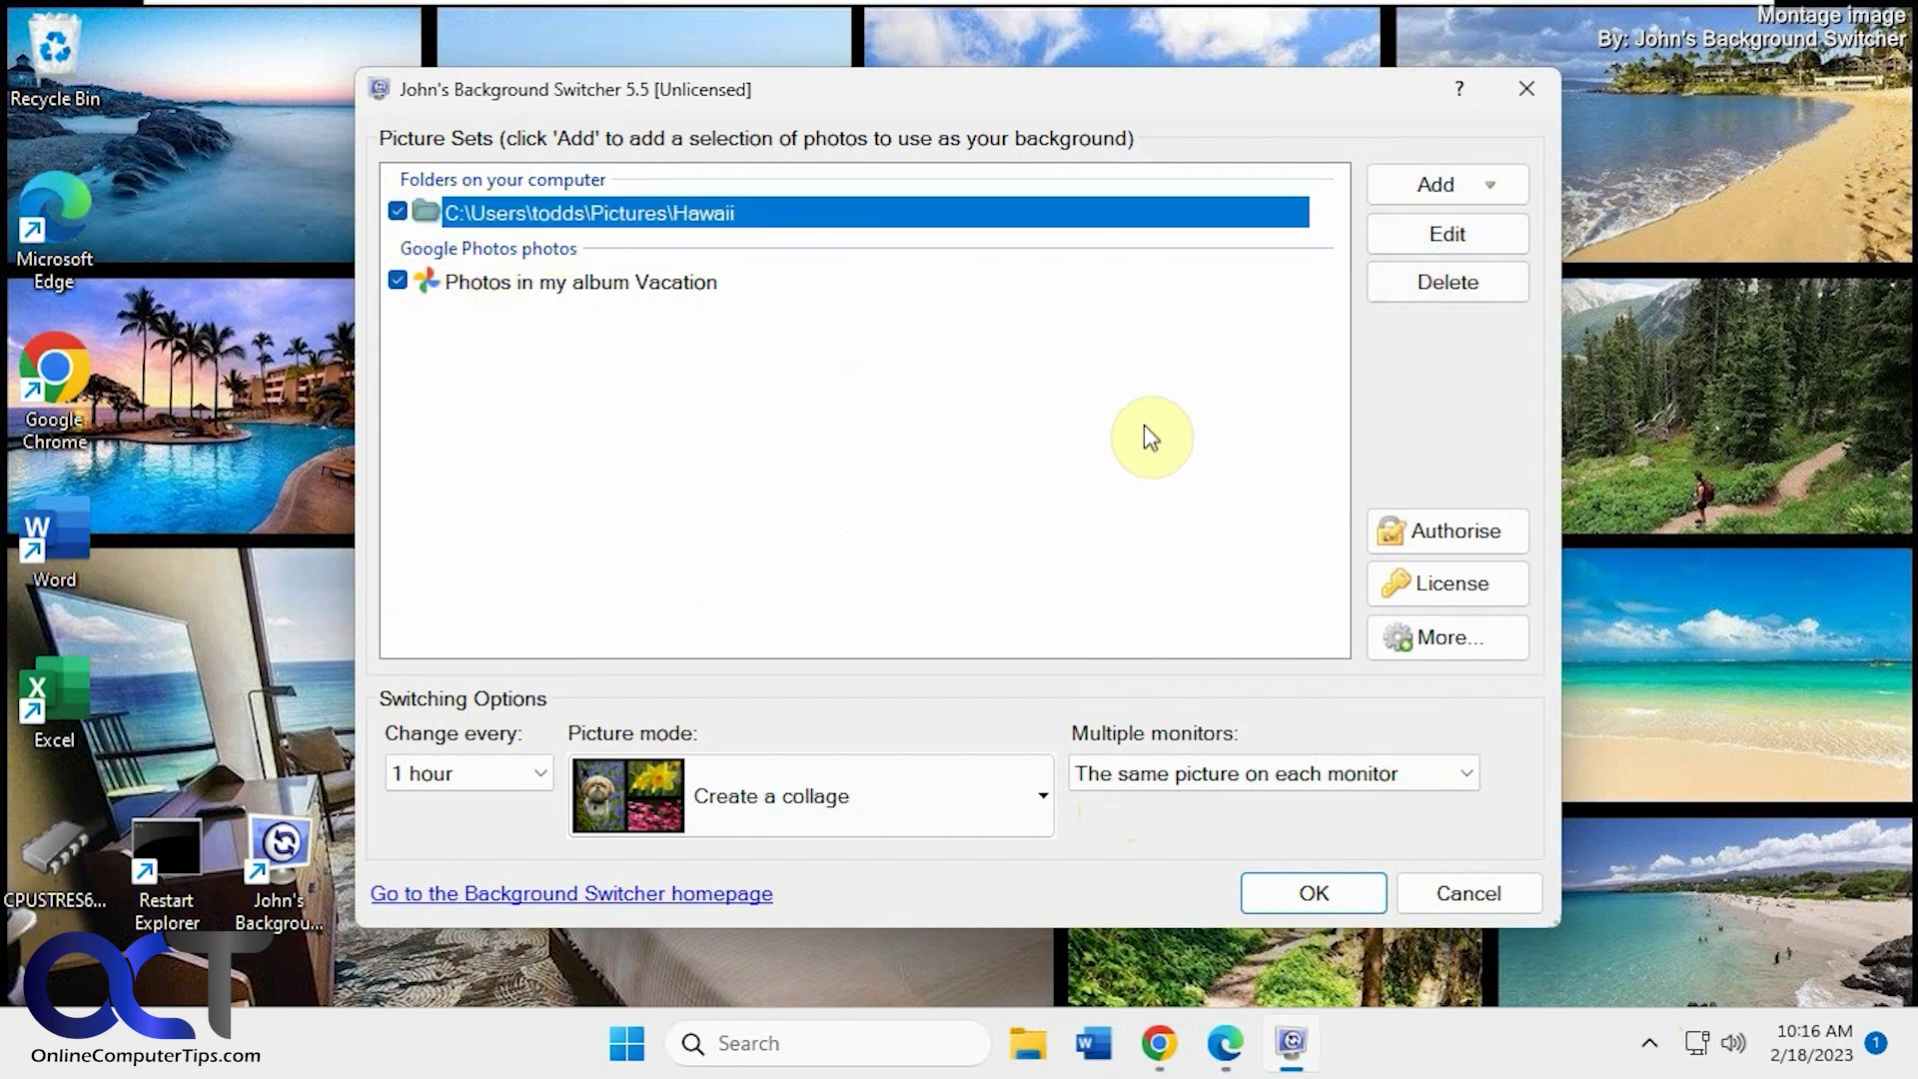